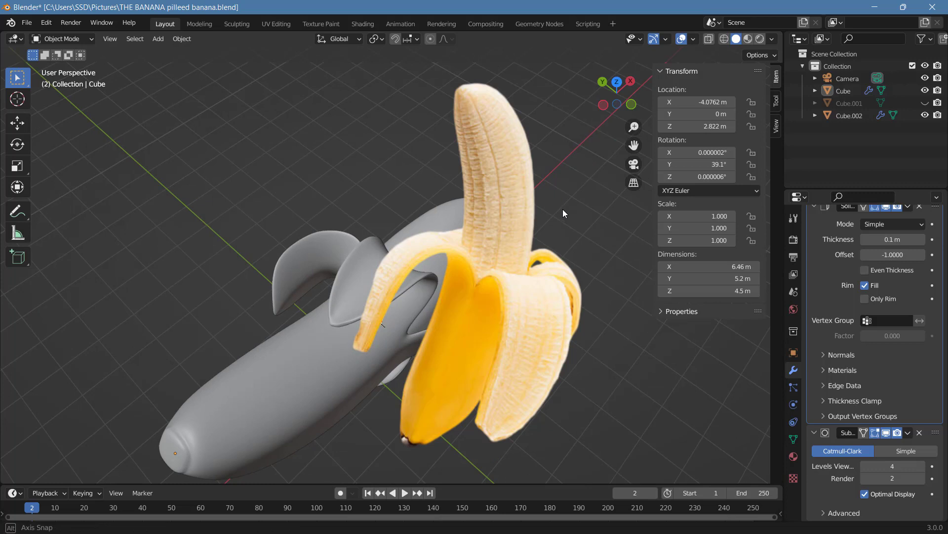
{"action": "middle_click_drag", "start_coordinate": [563, 209], "coordinate": [577, 203]}
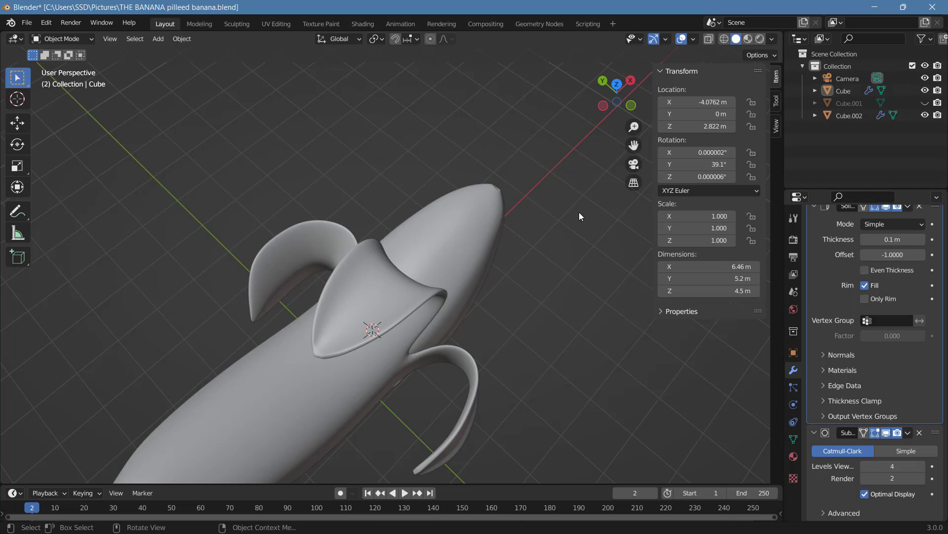
{"action": "mouse_move", "coordinate": [579, 302]}
{"action": "middle_mouse_down"}
{"action": "mouse_move", "coordinate": [577, 318]}
{"action": "mouse_move", "coordinate": [581, 309]}
{"action": "middle_mouse_up"}
{"action": "scroll", "coordinate": [592, 262], "scroll_direction": "up", "scroll_amount": 1}
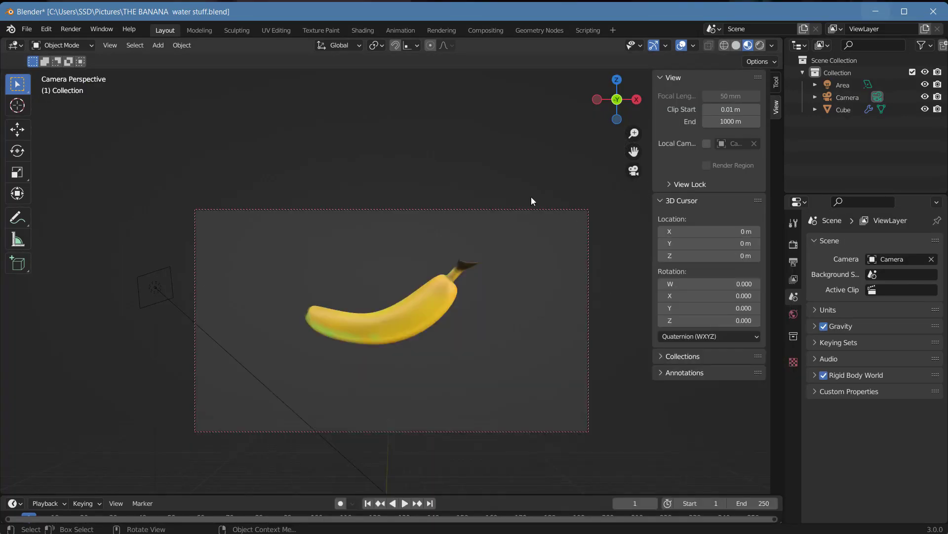
Step: Display the banana scene in solid shading from the front orthographic view
{"action": "middle_click_drag", "start_coordinate": [483, 246], "coordinate": [537, 286]}
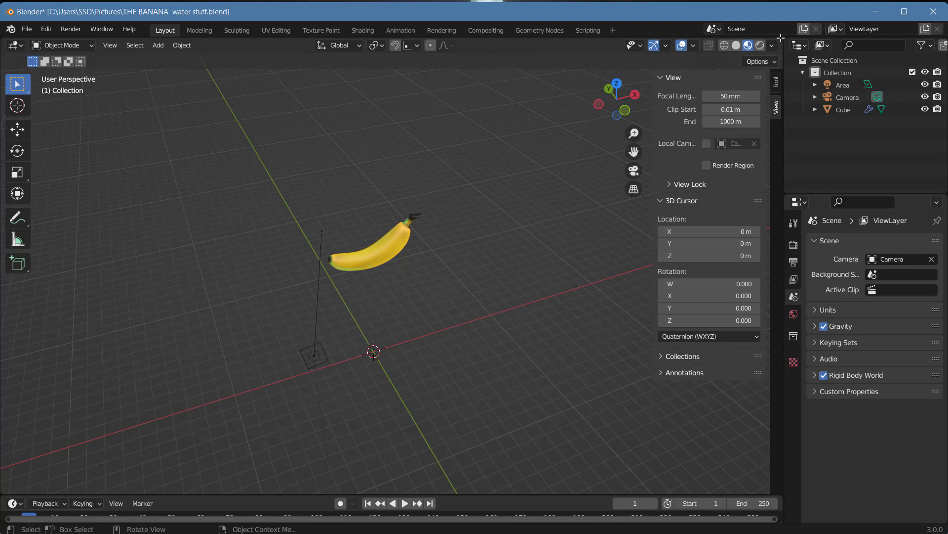
{"action": "left_click", "coordinate": [736, 47]}
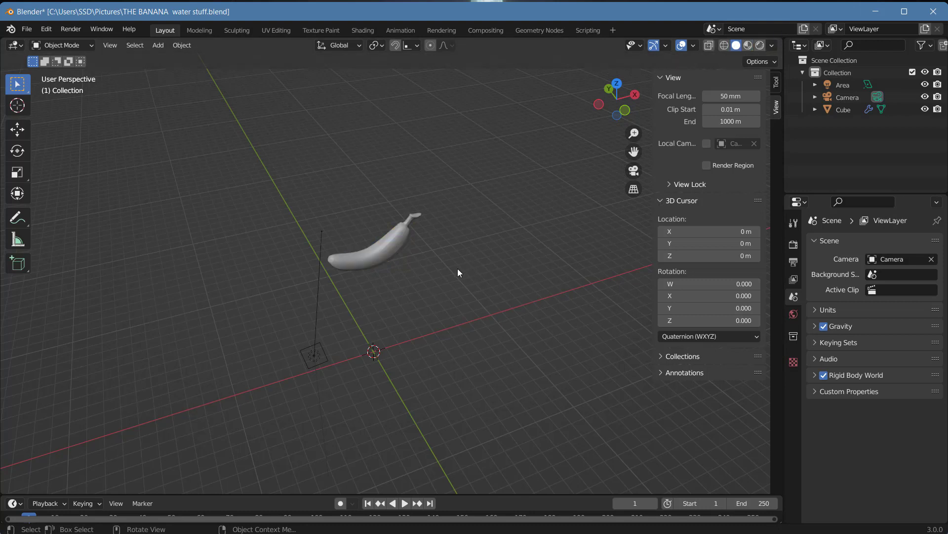
{"action": "left_click", "coordinate": [624, 114]}
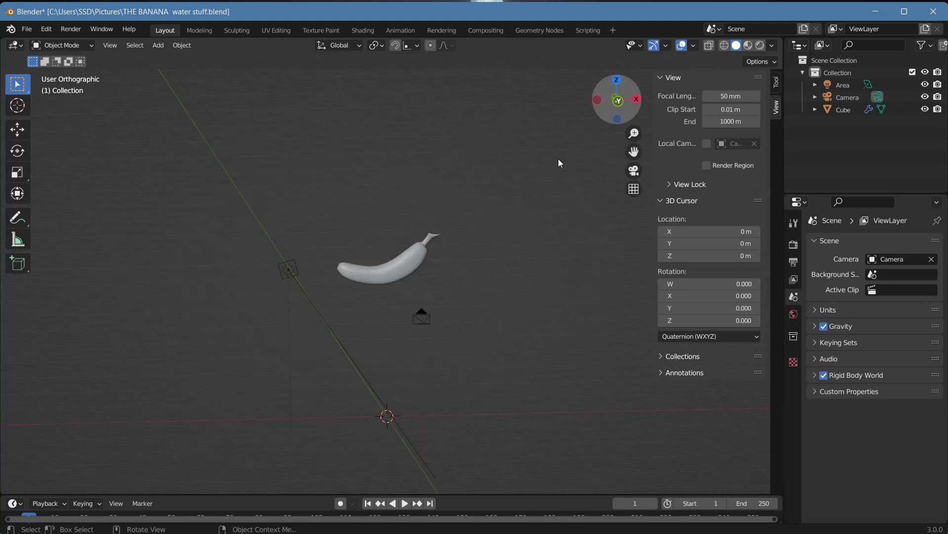
{"action": "scroll", "coordinate": [493, 267], "scroll_direction": "up", "scroll_amount": 6}
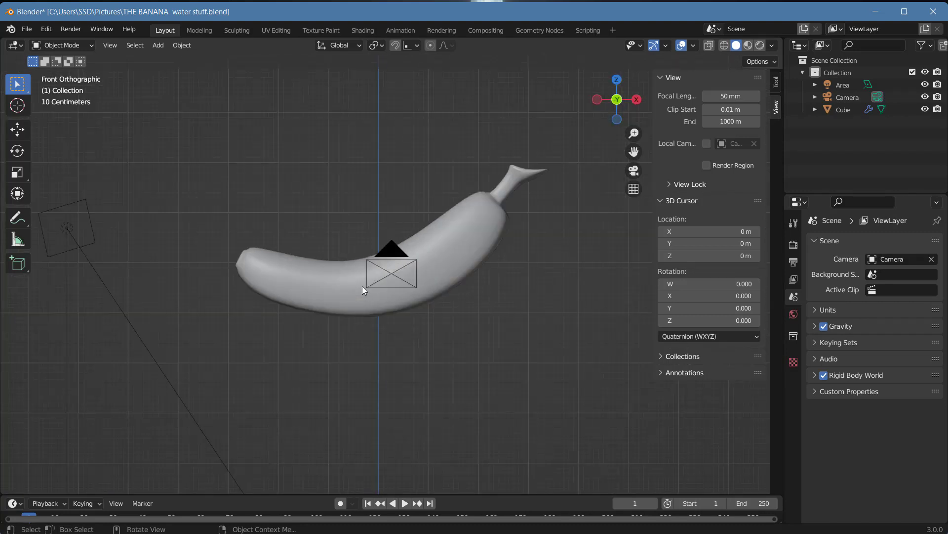
Step: Select the banana and set its X, Y and Z location to 0 m
{"action": "left_click", "coordinate": [363, 288]}
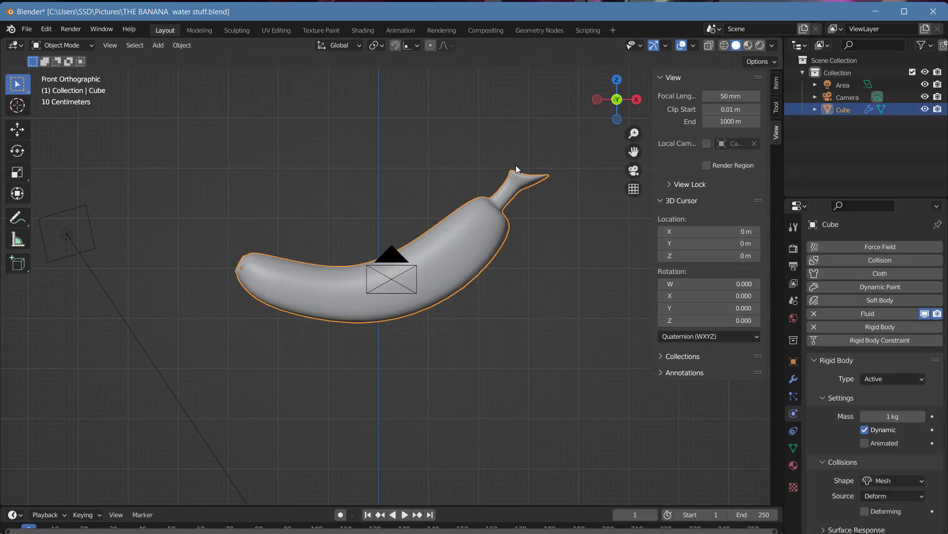
{"action": "scroll", "coordinate": [468, 211], "scroll_direction": "down", "scroll_amount": 7}
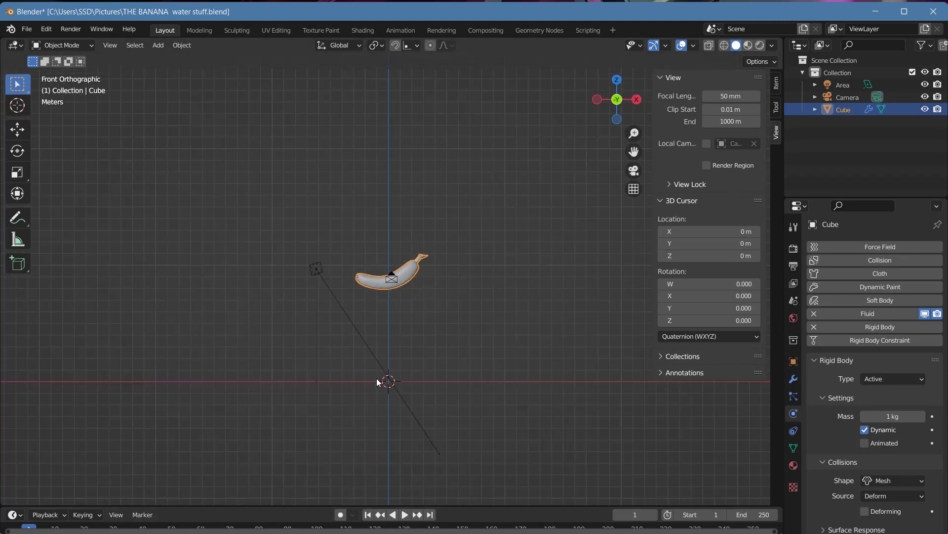
{"action": "left_click", "coordinate": [357, 276]}
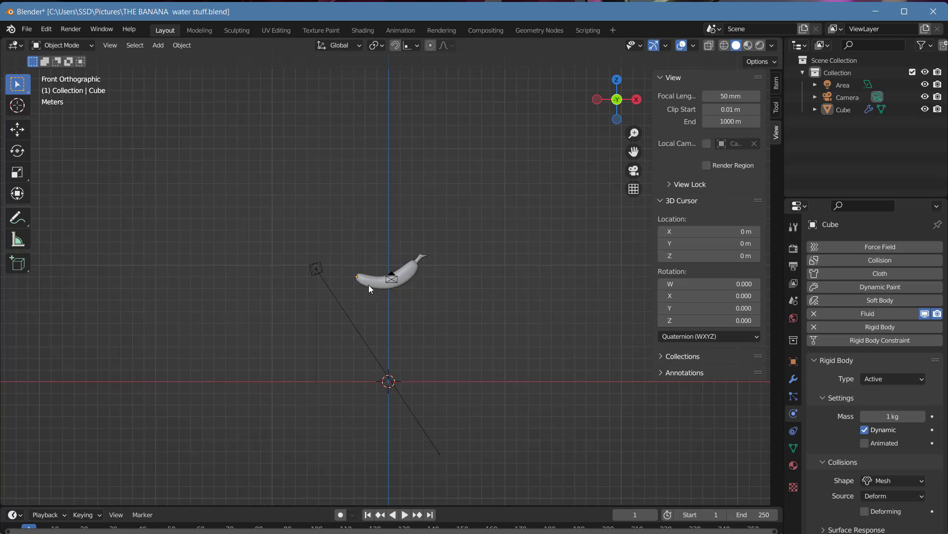
{"action": "left_click", "coordinate": [369, 285]}
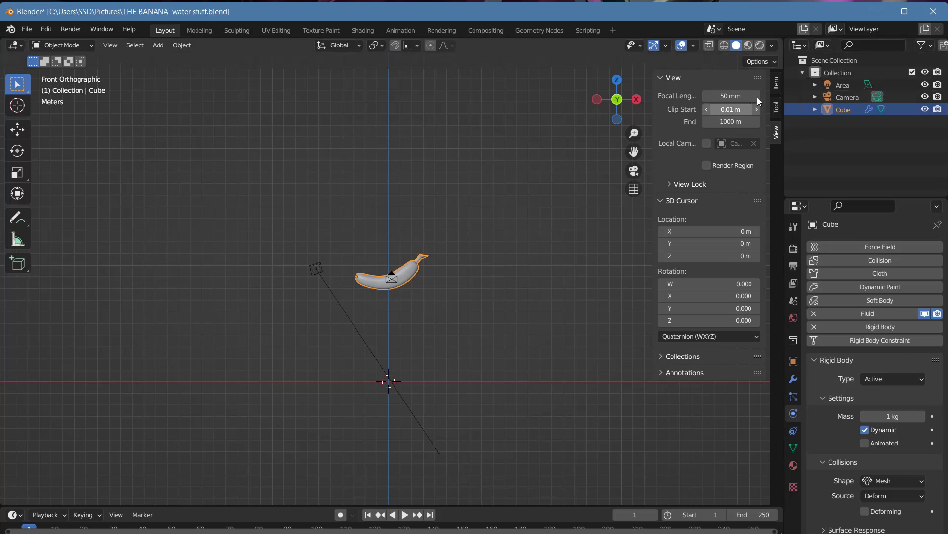
{"action": "left_click", "coordinate": [778, 84]}
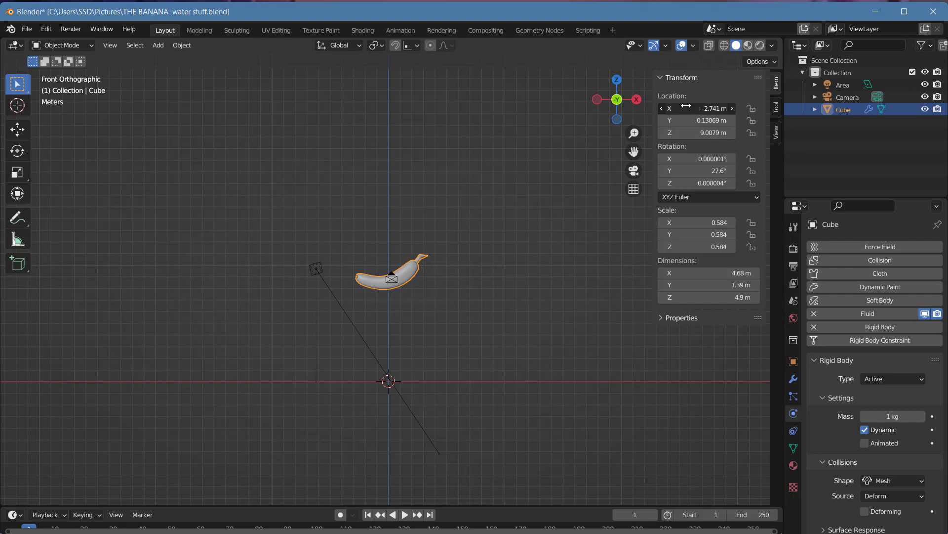
{"action": "left_click_drag", "start_coordinate": [690, 108], "coordinate": [690, 132]}
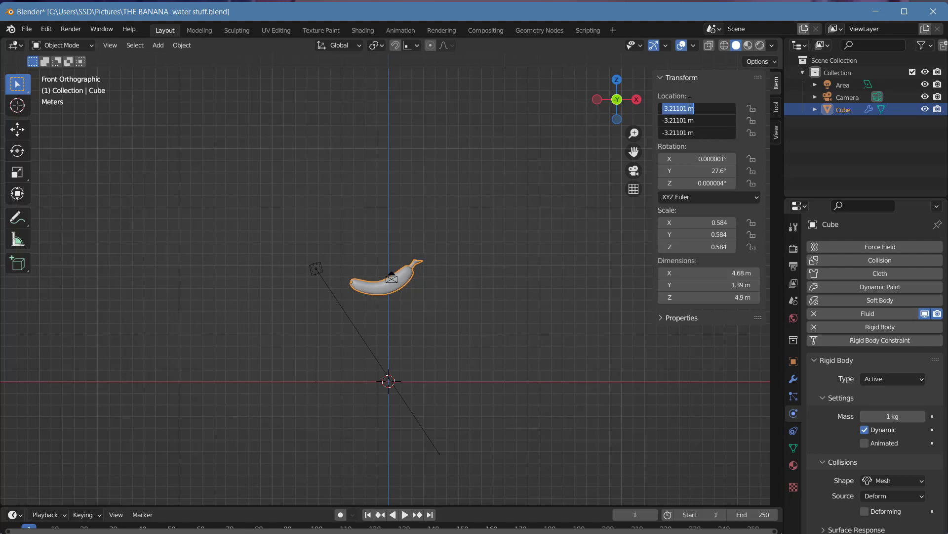
{"action": "type", "text": "08"}
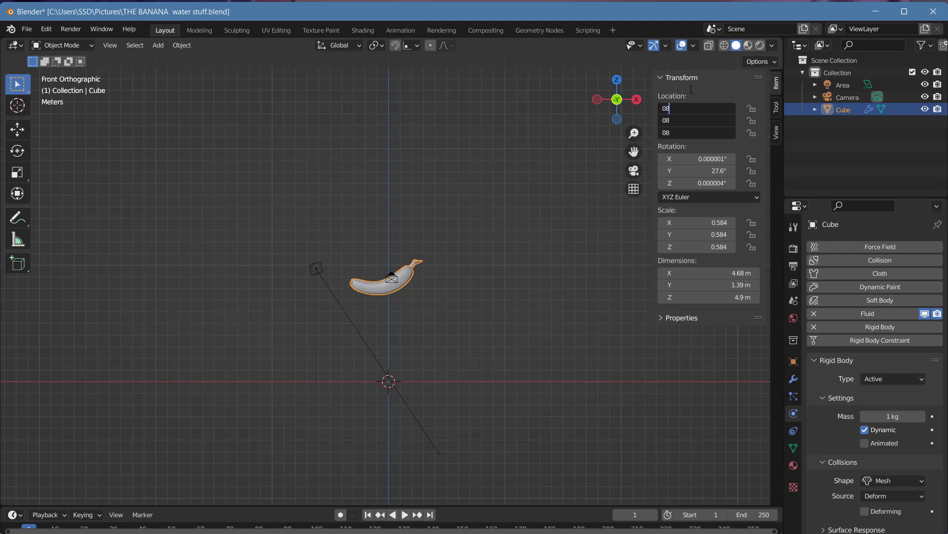
{"action": "key", "text": "Return"}
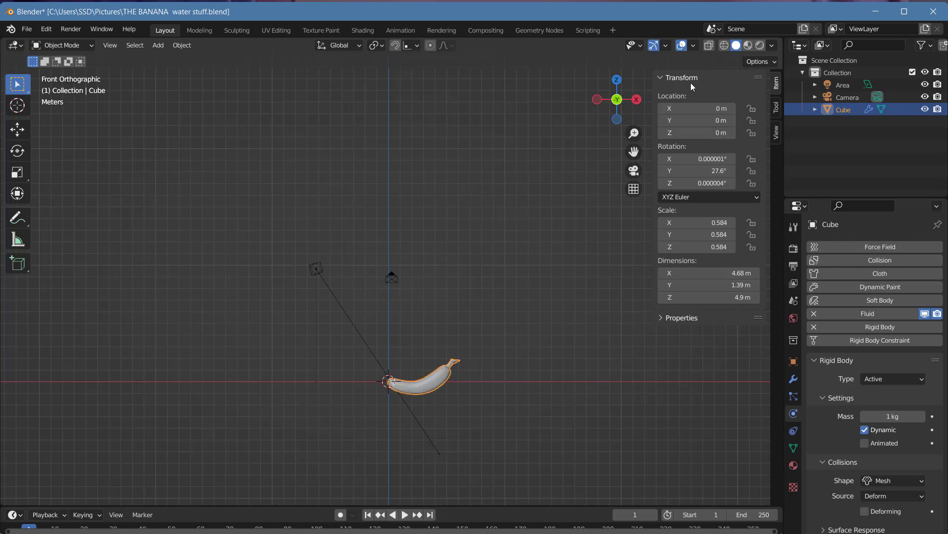
Step: Set the banana's origin to its geometry
{"action": "scroll", "coordinate": [533, 272], "scroll_direction": "down", "scroll_amount": 2}
{"action": "scroll", "coordinate": [531, 245], "scroll_direction": "up", "scroll_amount": 4}
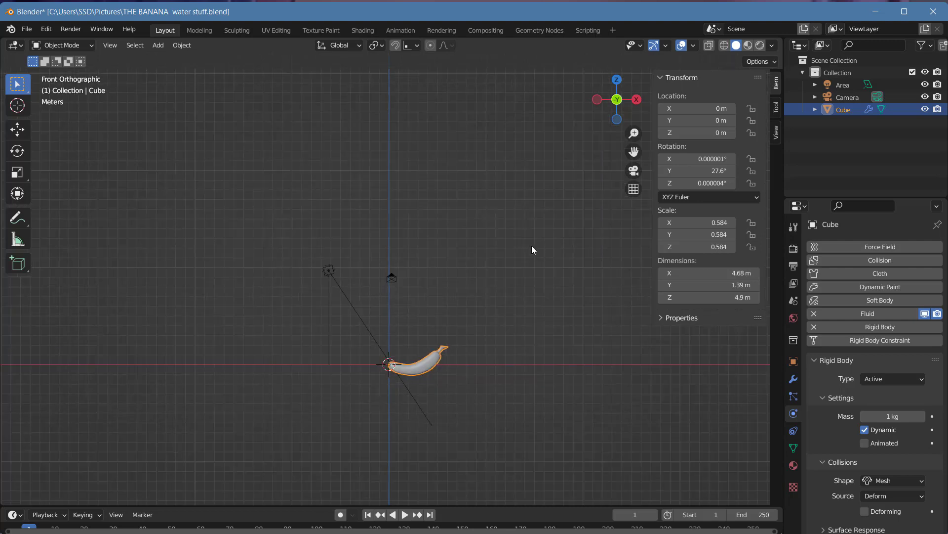
{"action": "scroll", "coordinate": [540, 247], "scroll_direction": "up", "scroll_amount": 1}
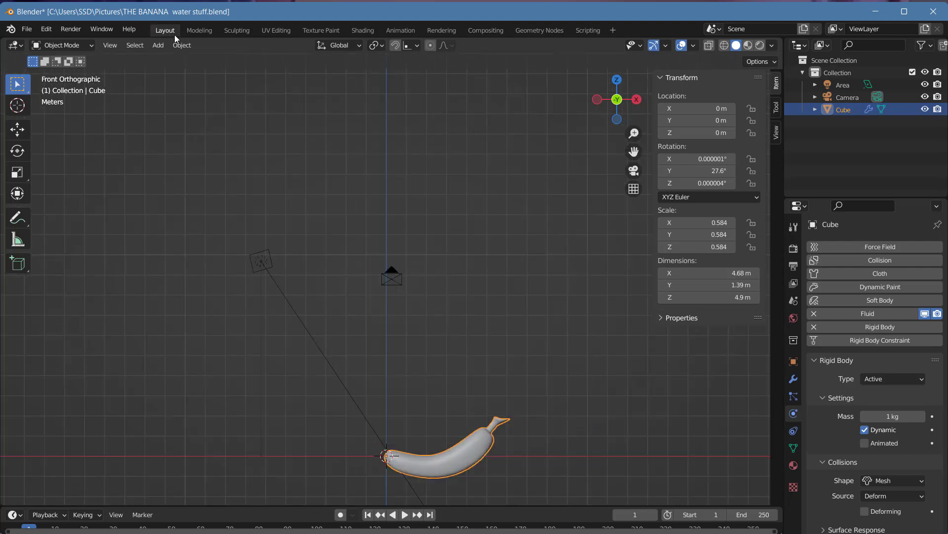
{"action": "left_click", "coordinate": [183, 45]}
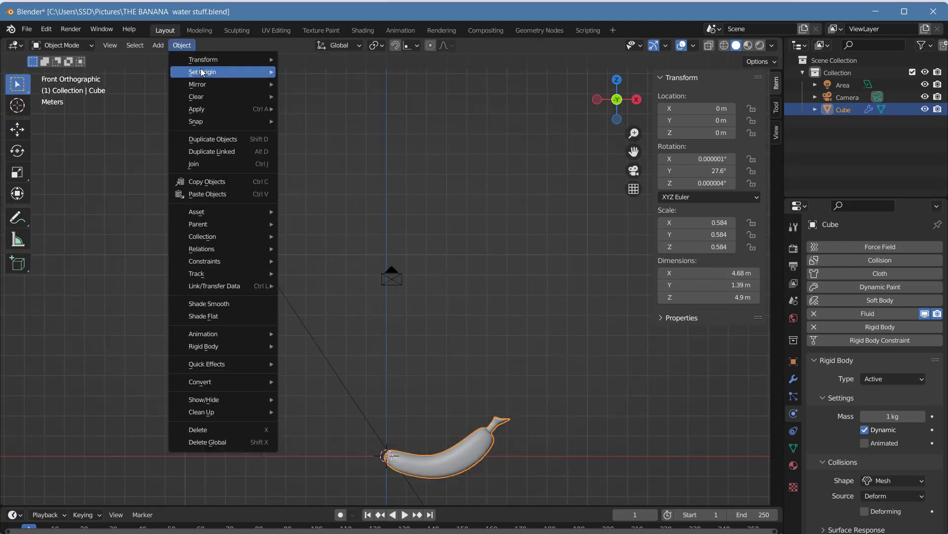
{"action": "mouse_move", "coordinate": [202, 72]}
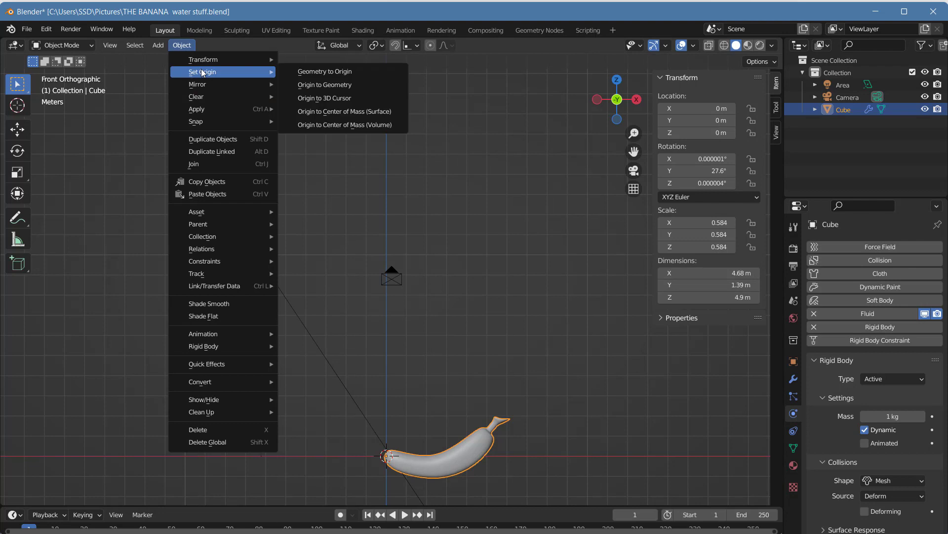
{"action": "left_click", "coordinate": [307, 87]}
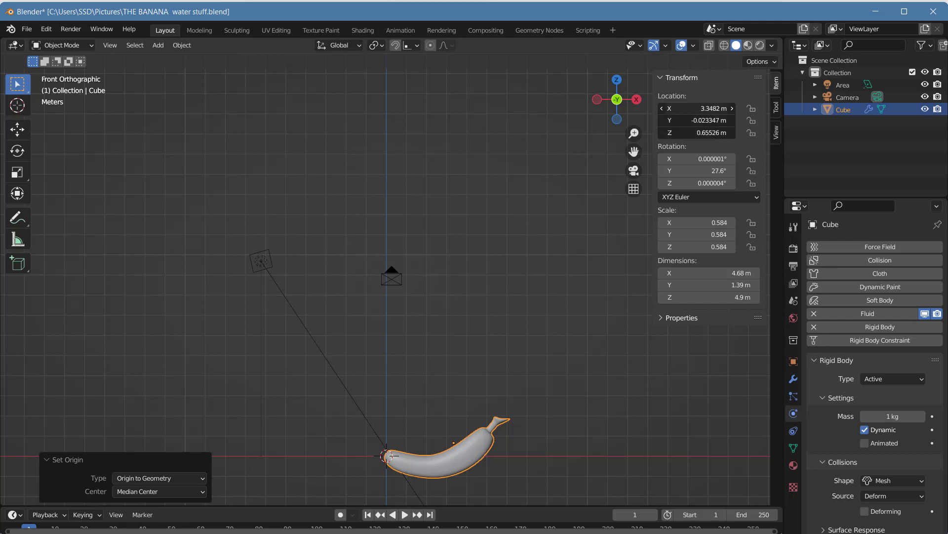
Step: Reset the re-origined banana's X, Y and Z location to 0 m
{"action": "left_click_drag", "start_coordinate": [704, 108], "coordinate": [704, 132]}
{"action": "type", "text": "0"}
{"action": "key", "text": "Return"}
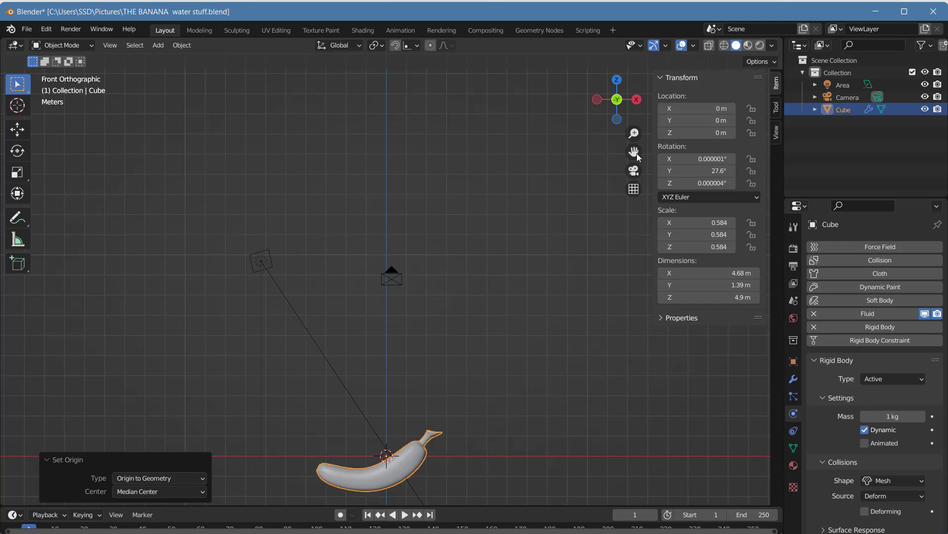
Step: Move the banana up about 1.62 m along the Z axis so its underside sits at ground level
{"action": "left_click_drag", "start_coordinate": [636, 153], "coordinate": [640, 121]}
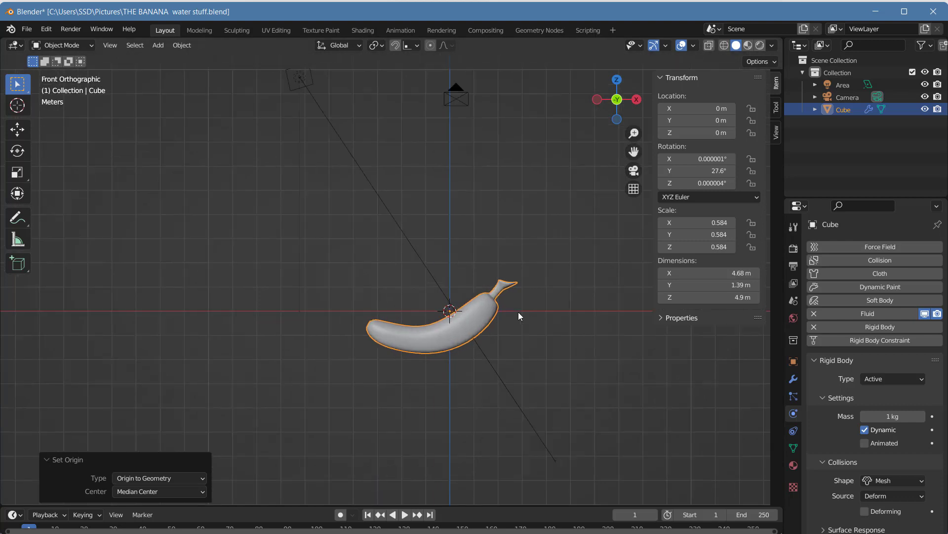
{"action": "key", "text": "g"}
{"action": "key", "text": "x"}
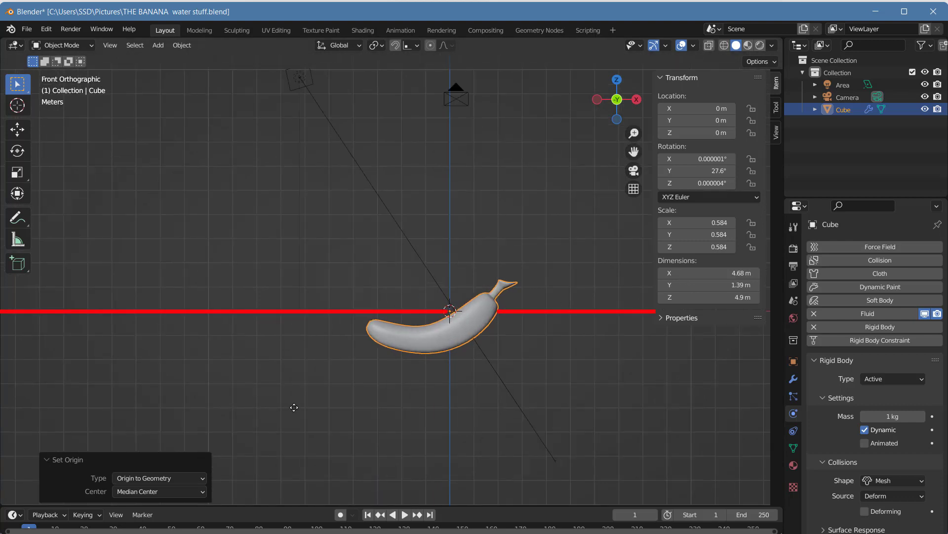
{"action": "key", "text": "z"}
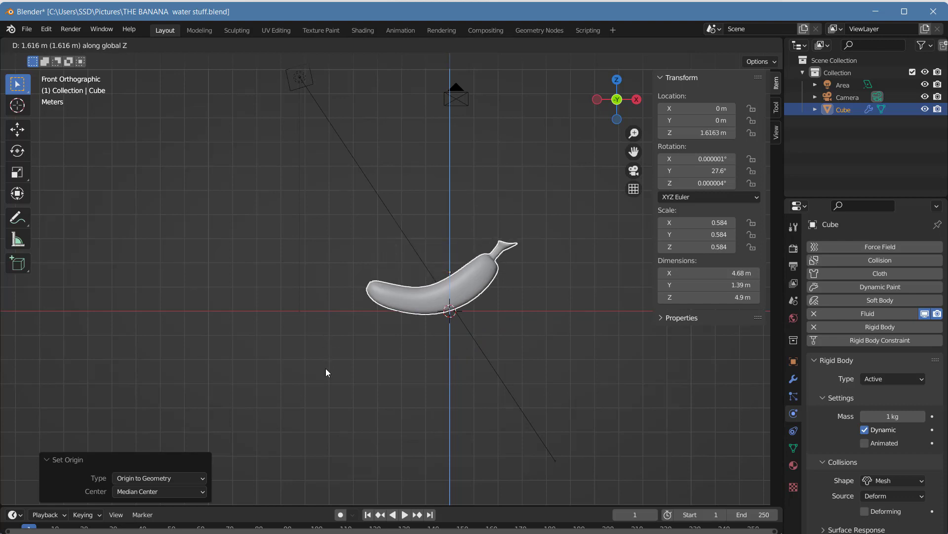
{"action": "left_click", "coordinate": [325, 368]}
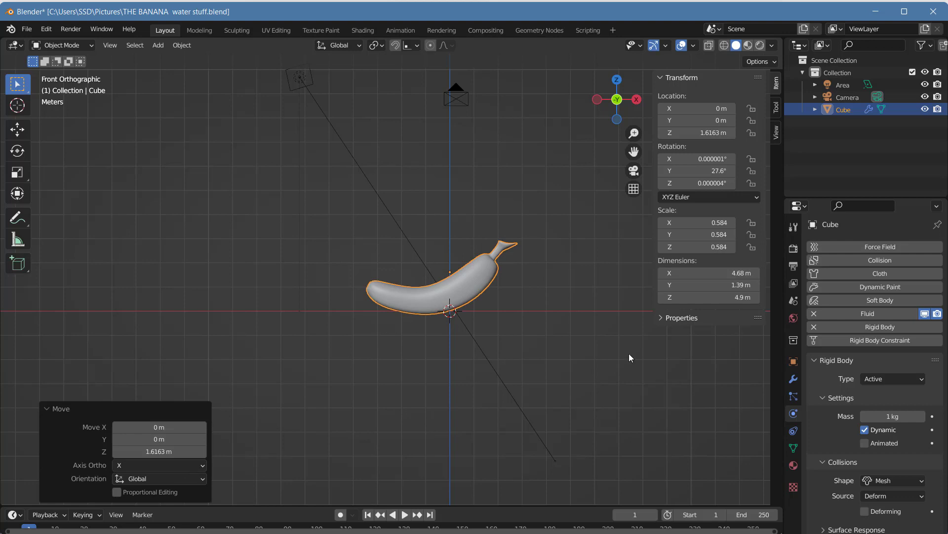
Step: Enter Edit Mode on the banana with its stem end facing the view
{"action": "scroll", "coordinate": [629, 352], "scroll_direction": "up", "scroll_amount": 4}
{"action": "scroll", "coordinate": [627, 348], "scroll_direction": "down", "scroll_amount": 4}
{"action": "scroll", "coordinate": [627, 350], "scroll_direction": "up", "scroll_amount": 2}
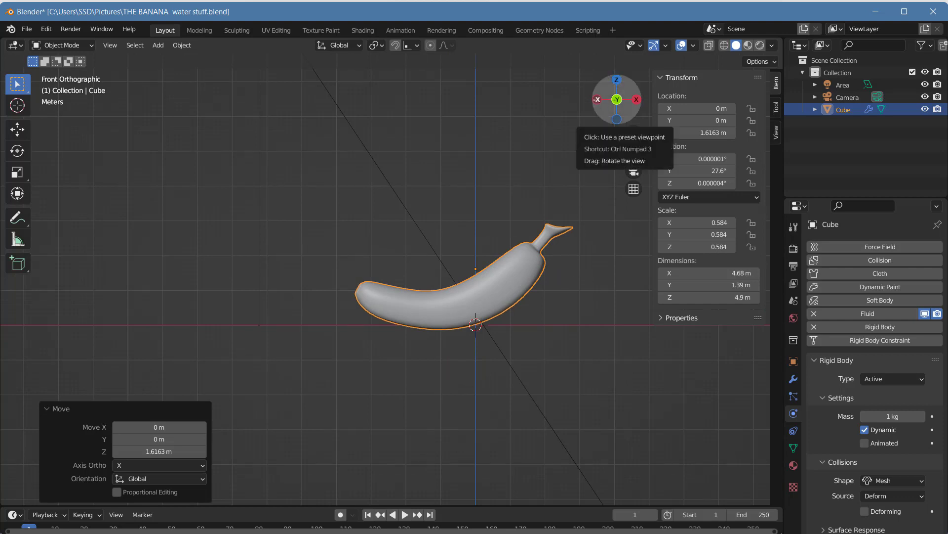
{"action": "left_click_drag", "start_coordinate": [618, 101], "coordinate": [596, 126]}
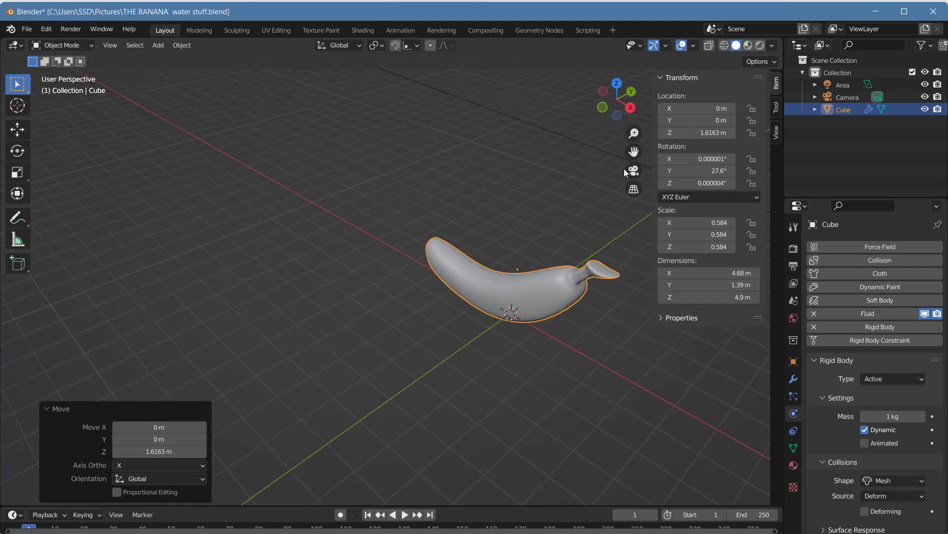
{"action": "left_click_drag", "start_coordinate": [633, 152], "coordinate": [559, 149]}
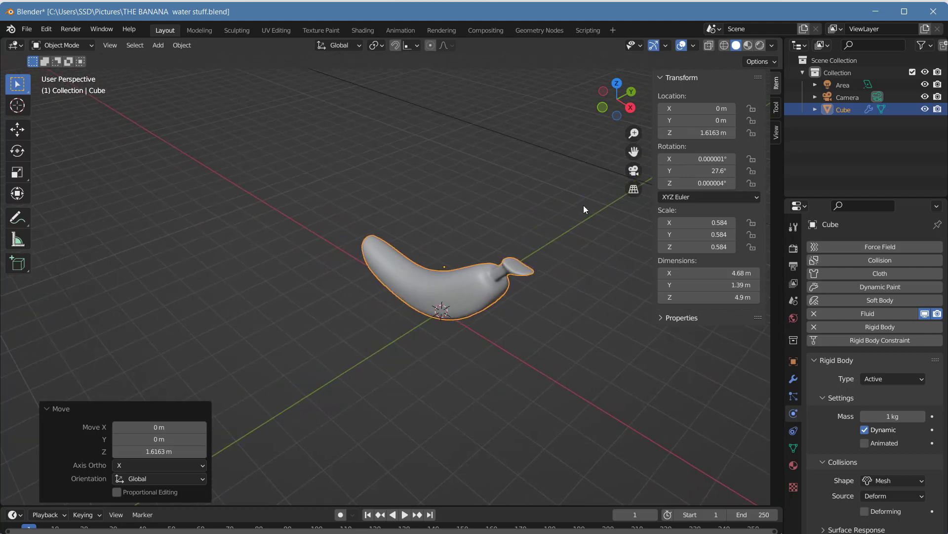
{"action": "key", "text": "Tab"}
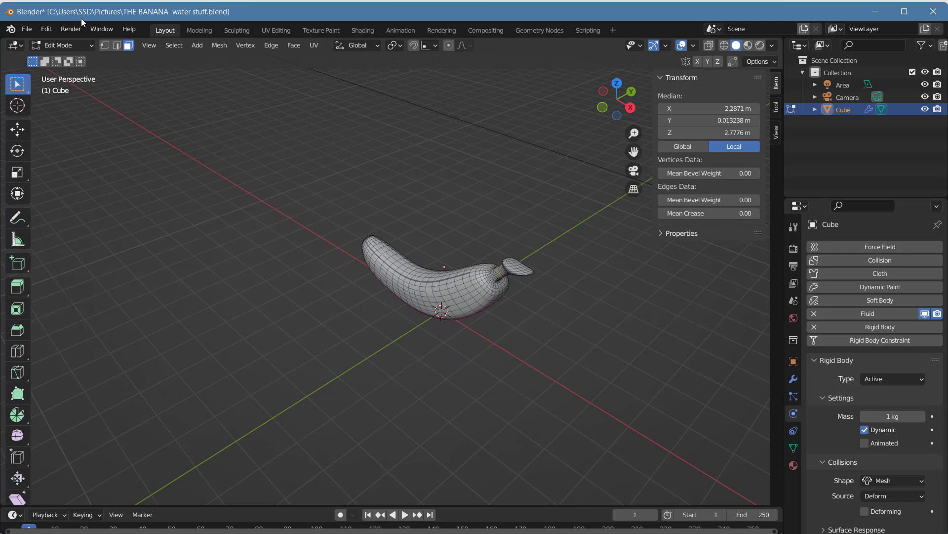
Step: Select a face on the stem tip, grow the selection over the stem half of the banana, and check it from the front
{"action": "scroll", "coordinate": [454, 208], "scroll_direction": "up", "scroll_amount": 3}
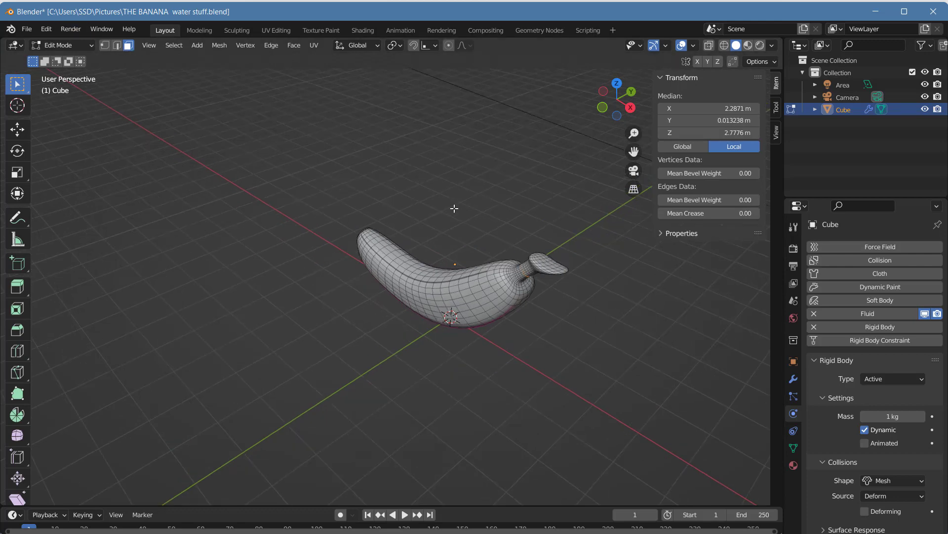
{"action": "scroll", "coordinate": [454, 208], "scroll_direction": "up", "scroll_amount": 2}
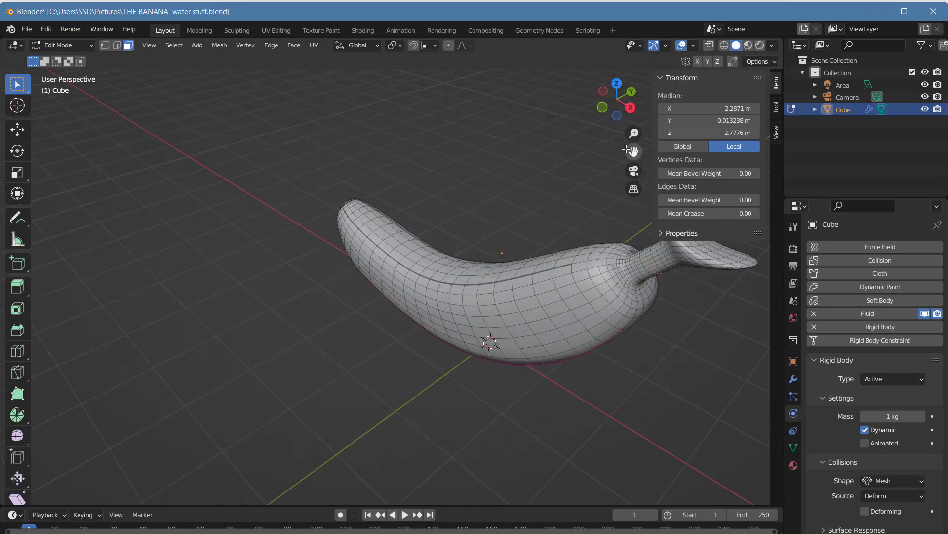
{"action": "left_click_drag", "start_coordinate": [634, 151], "coordinate": [616, 287]}
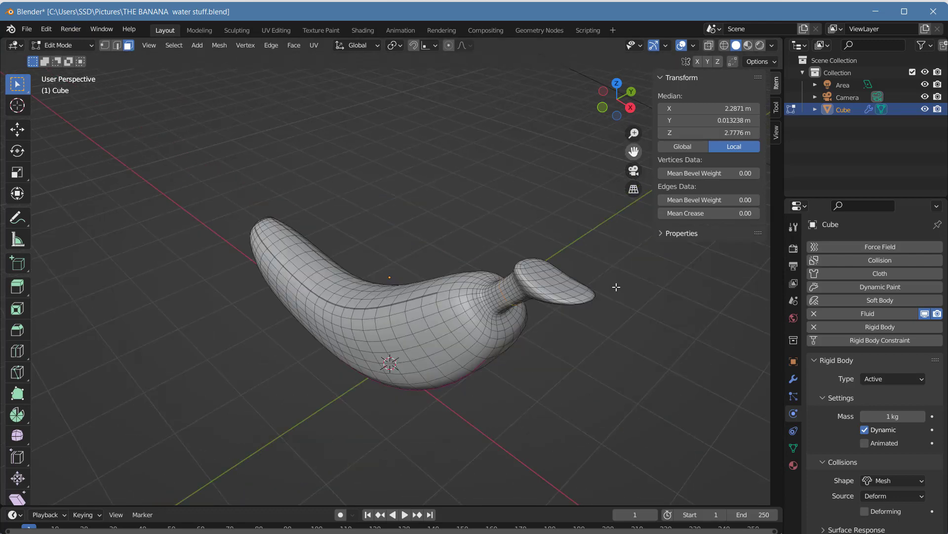
{"action": "left_click", "coordinate": [555, 280]}
{"action": "key", "text": "ctrl+KP_Add"}
{"action": "key", "text": "ctrl+KP_Add"}
{"action": "key", "text": "ctrl+KP_Add"}
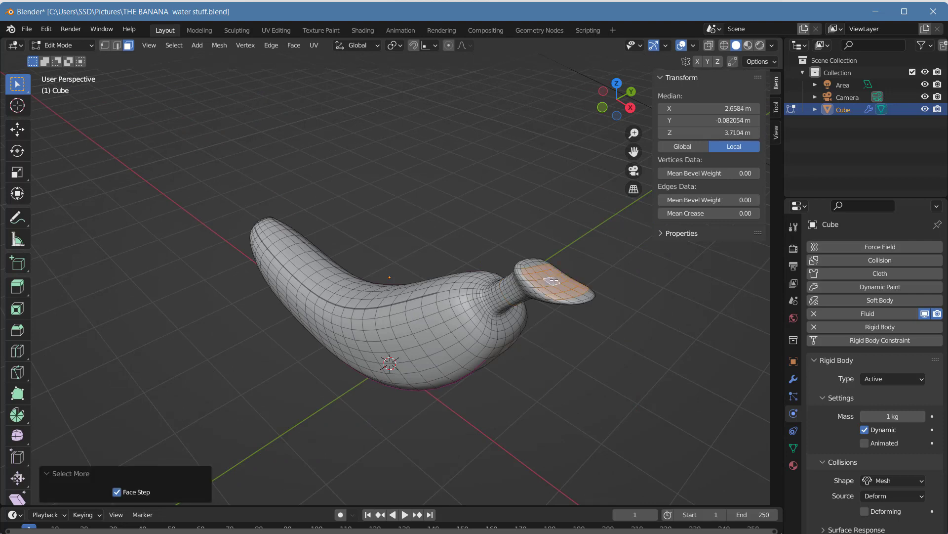
{"action": "key", "text": "ctrl+KP_Add"}
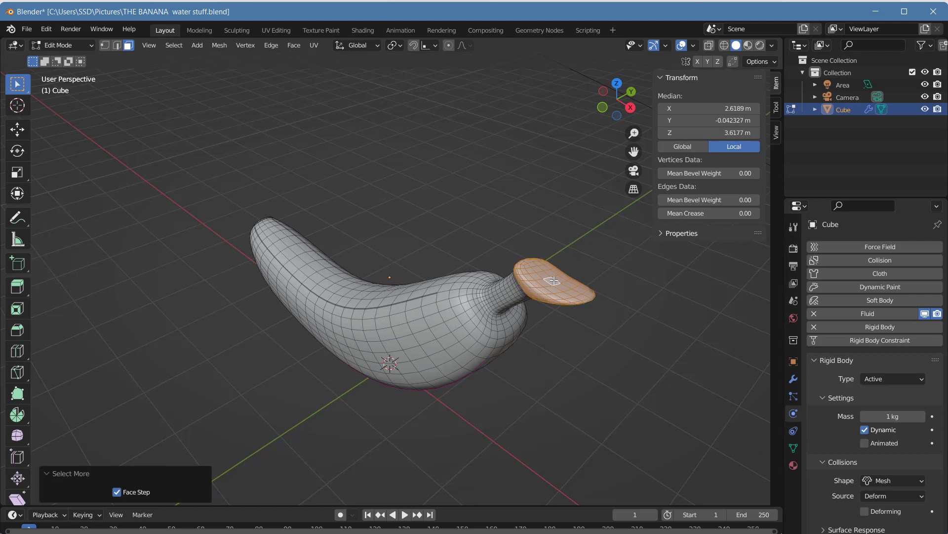
{"action": "key", "text": "ctrl+KP_Add"}
{"action": "key", "text": "ctrl+KP_Add"}
{"action": "key", "text": "ctrl+KP_Add"}
{"action": "key", "text": "ctrl+KP_Add"}
{"action": "key", "text": "ctrl+KP_Add"}
{"action": "key", "text": "ctrl+KP_Add"}
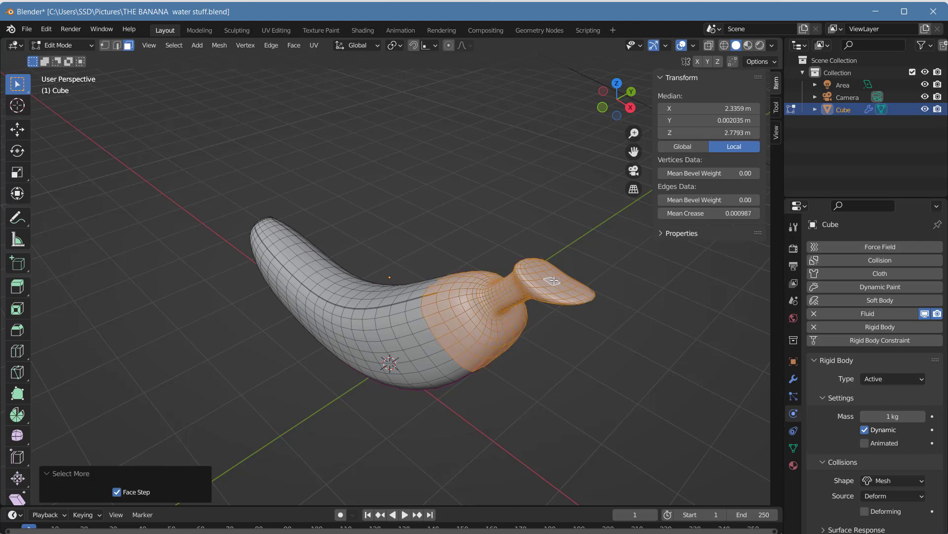
{"action": "left_click", "coordinate": [603, 107]}
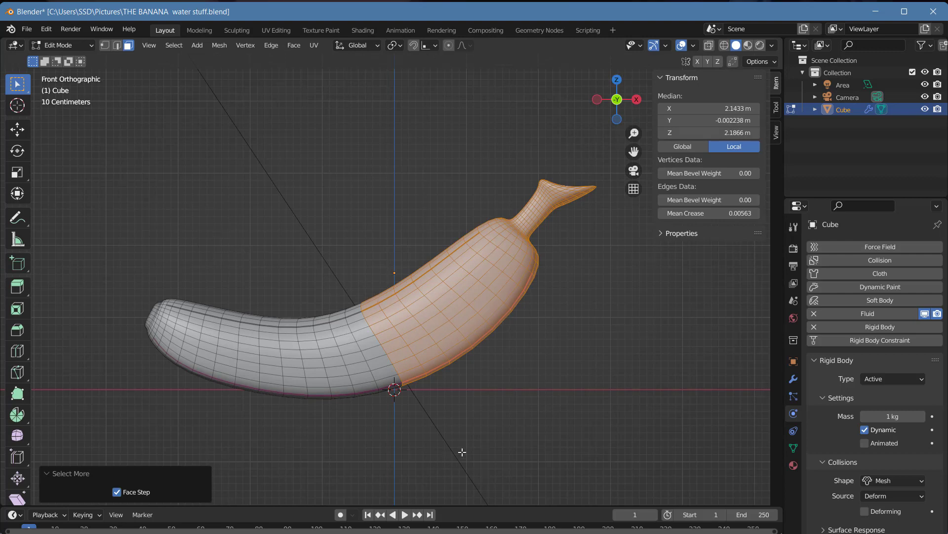
Step: Delete the faces of the selected stem half and select the edge loop around the open rim
{"action": "key", "text": "x"}
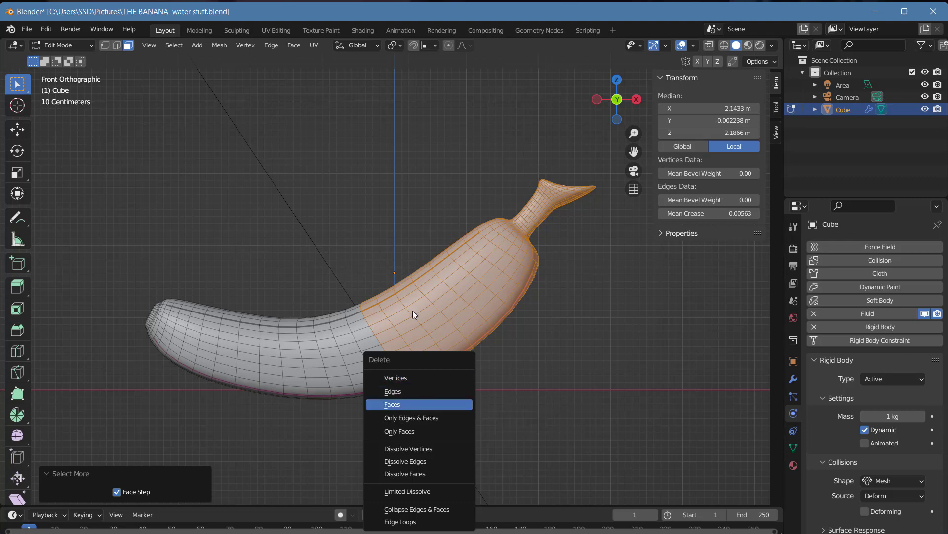
{"action": "key", "text": "Return"}
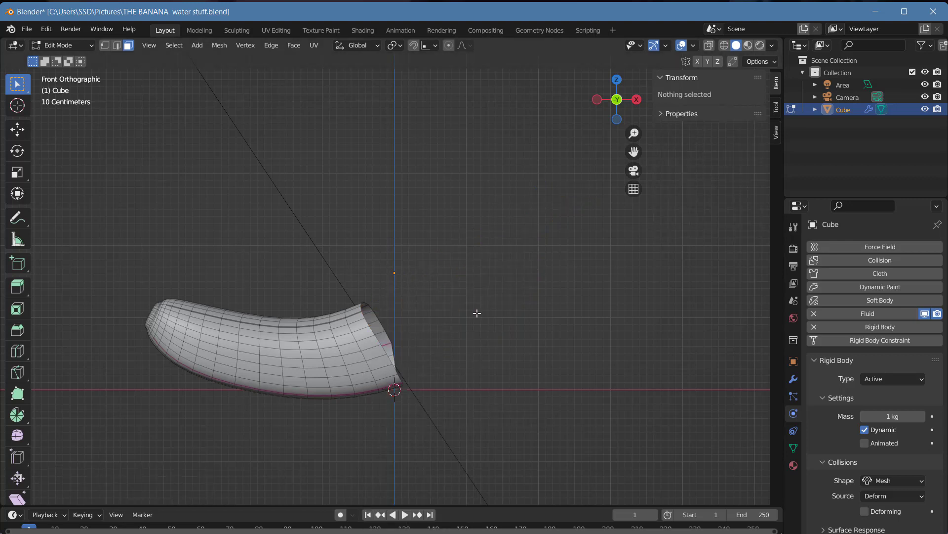
{"action": "key", "text": "2"}
{"action": "left_click", "coordinate": [364, 310], "text": "alt"}
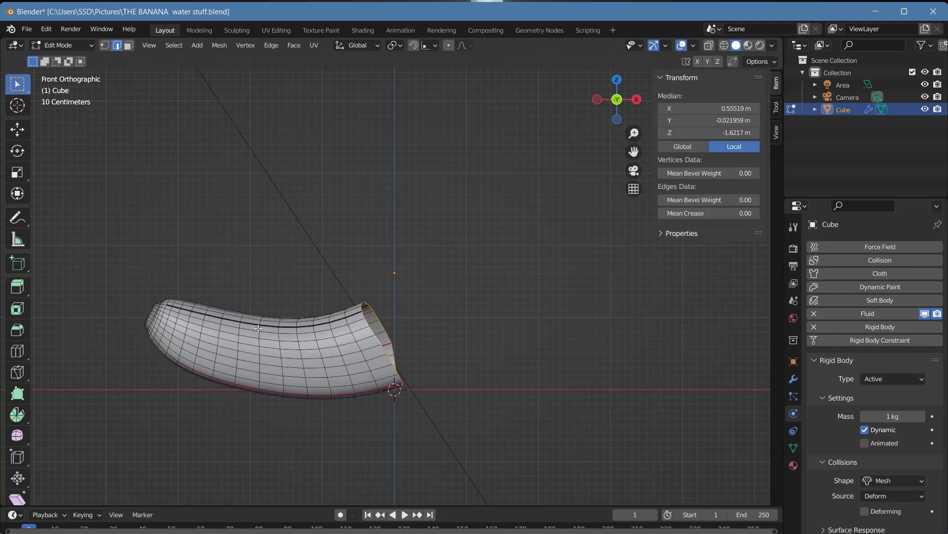
Step: Scale up the edge loop around the middle of the remaining banana slightly, using proportional editing with smooth falloff
{"action": "left_click", "coordinate": [258, 329]}
{"action": "left_click", "coordinate": [260, 328], "text": "alt"}
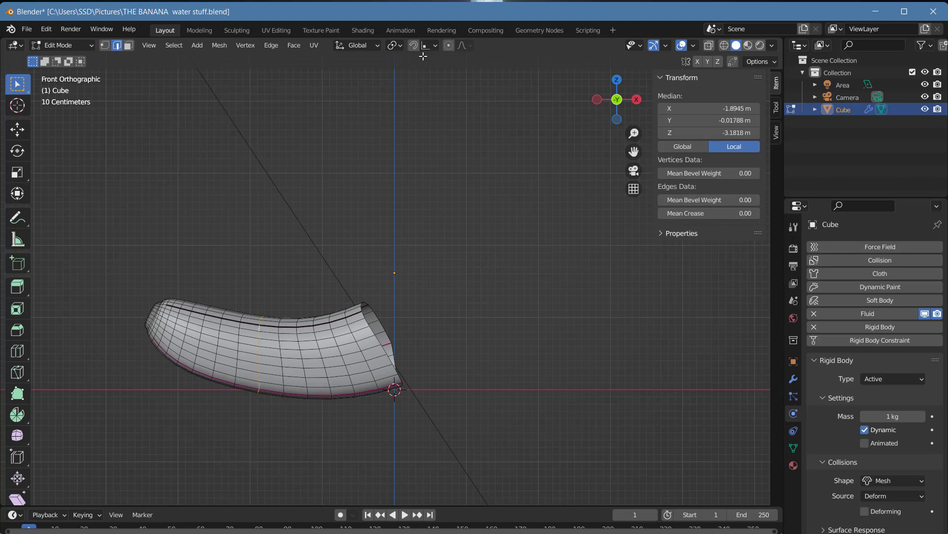
{"action": "key", "text": "o"}
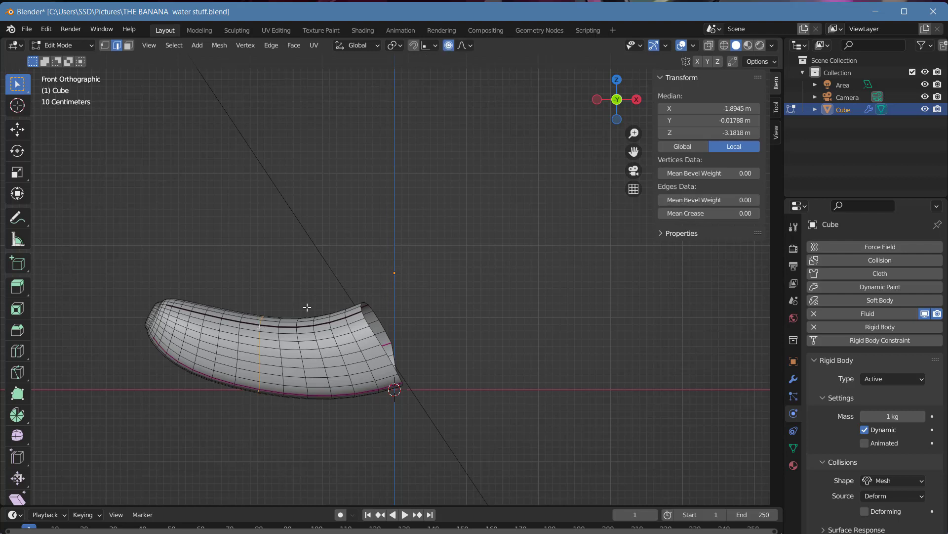
{"action": "key", "text": "s"}
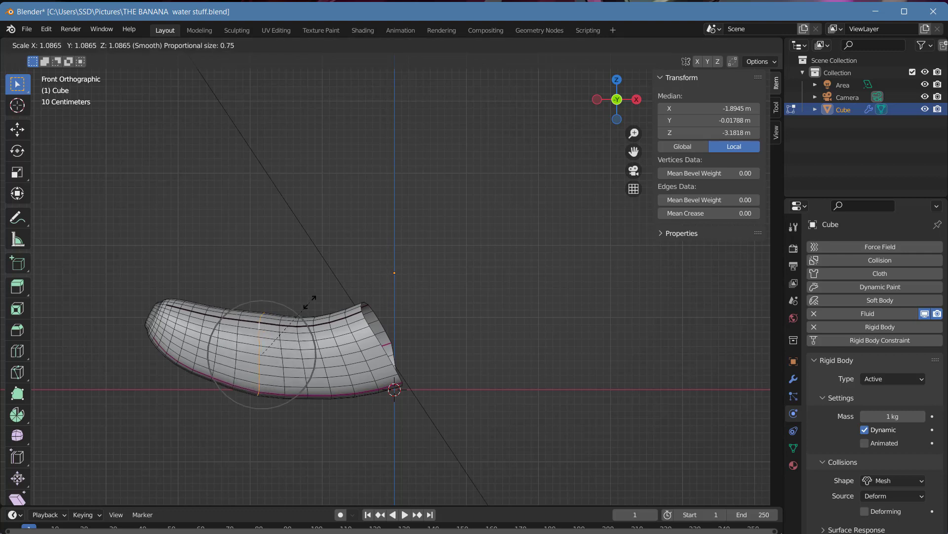
{"action": "scroll", "coordinate": [310, 303], "scroll_direction": "down", "scroll_amount": 4}
{"action": "scroll", "coordinate": [309, 302], "scroll_direction": "down", "scroll_amount": 3}
{"action": "left_click", "coordinate": [307, 302]}
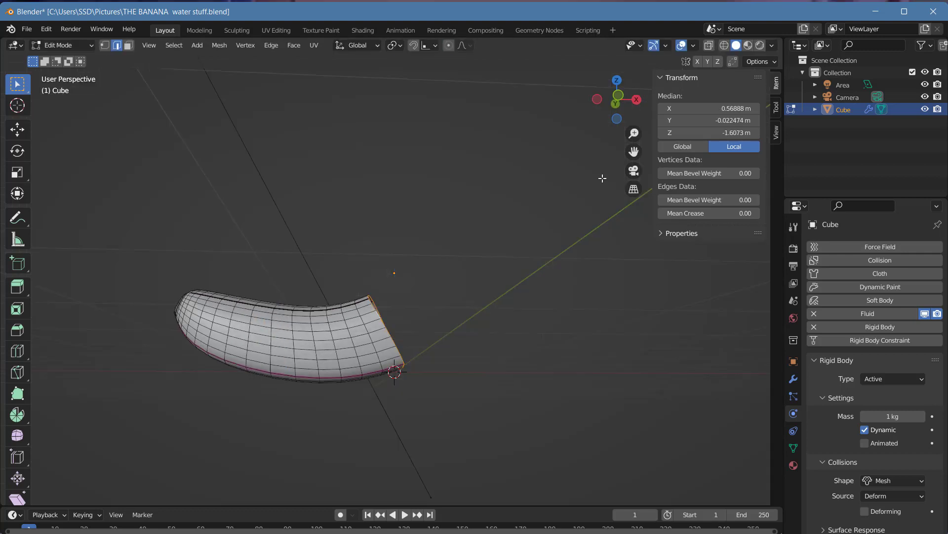
Step: Select the connected run of edges along the upper part of the banana's open rim
{"action": "left_click_drag", "start_coordinate": [616, 119], "coordinate": [556, 245]}
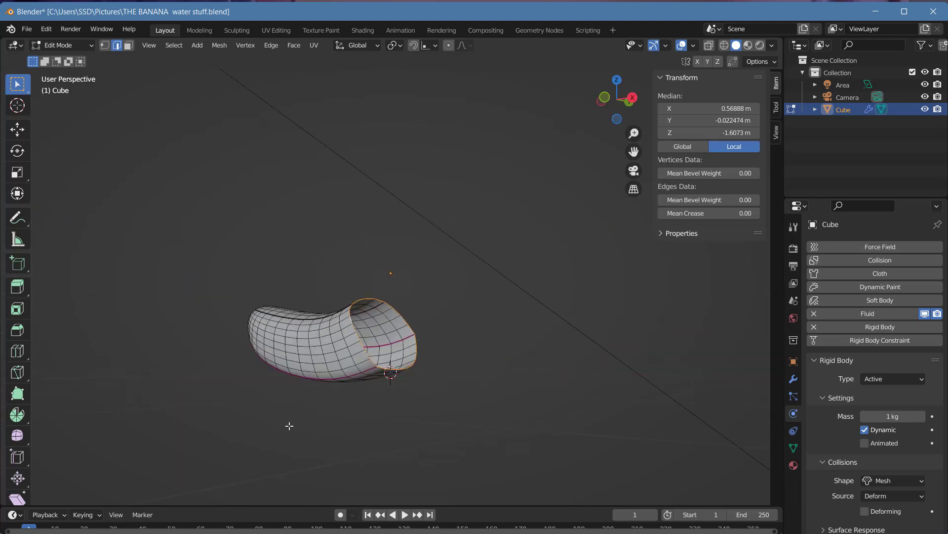
{"action": "scroll", "coordinate": [445, 300], "scroll_direction": "up", "scroll_amount": 4}
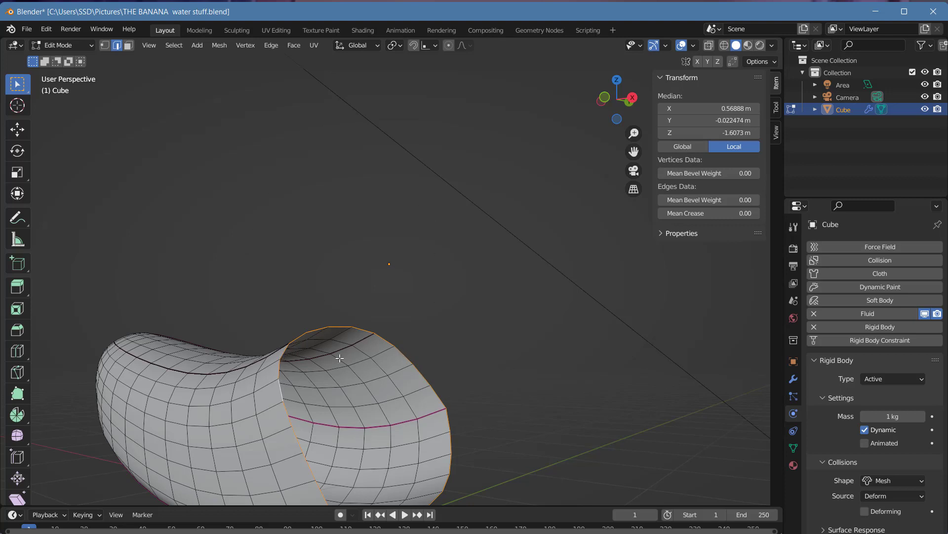
{"action": "left_click", "coordinate": [286, 356]}
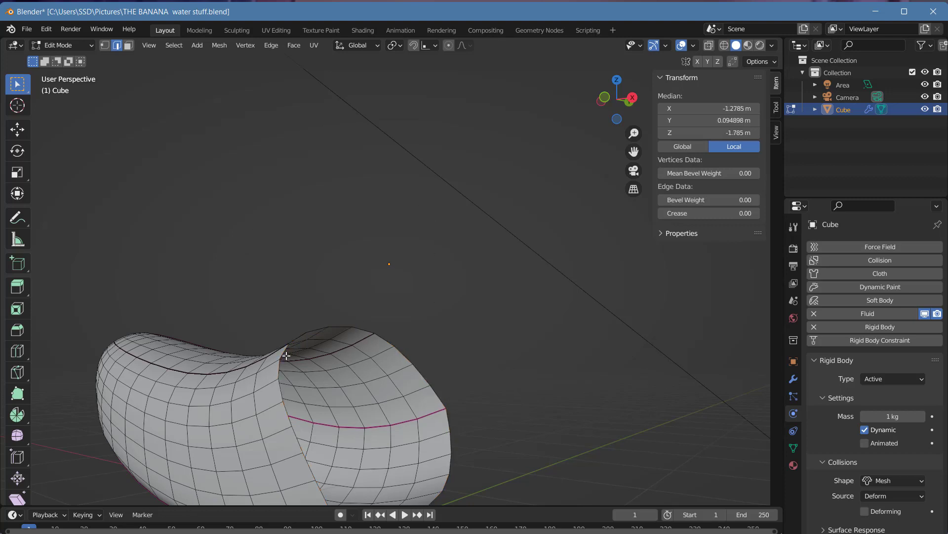
{"action": "left_click", "coordinate": [408, 359], "text": "ctrl"}
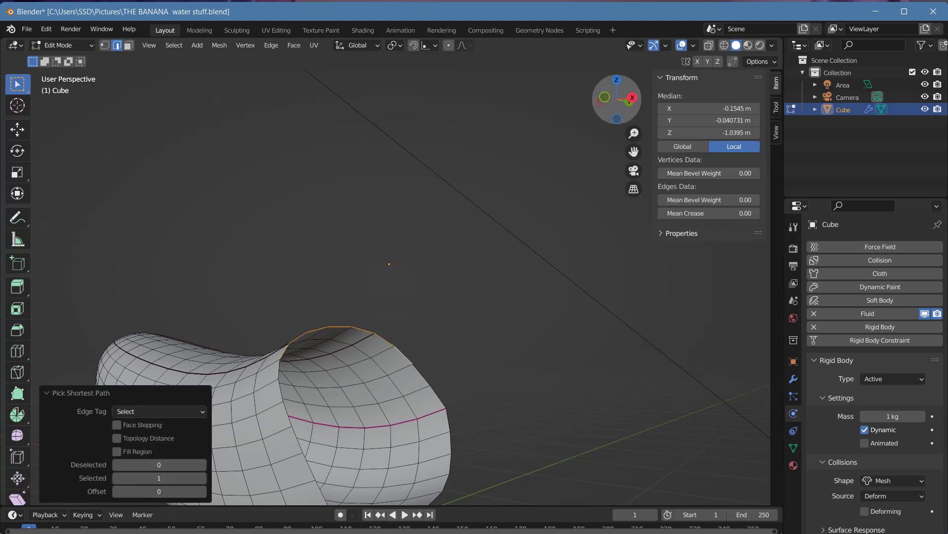
{"action": "left_click_drag", "start_coordinate": [613, 103], "coordinate": [677, 141]}
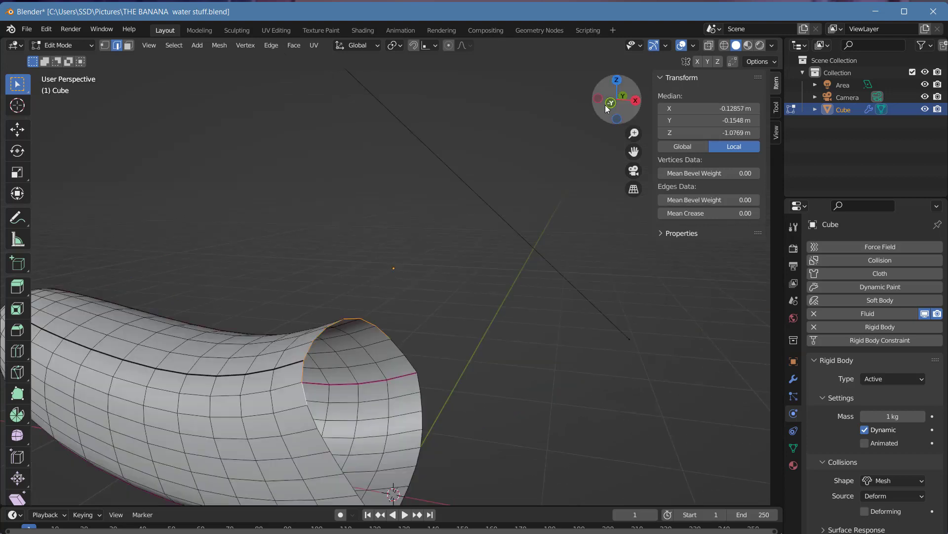
Step: Extrude the upper rim edges from the front view in four segments that curl up and back over the banana
{"action": "key", "text": "KP_1"}
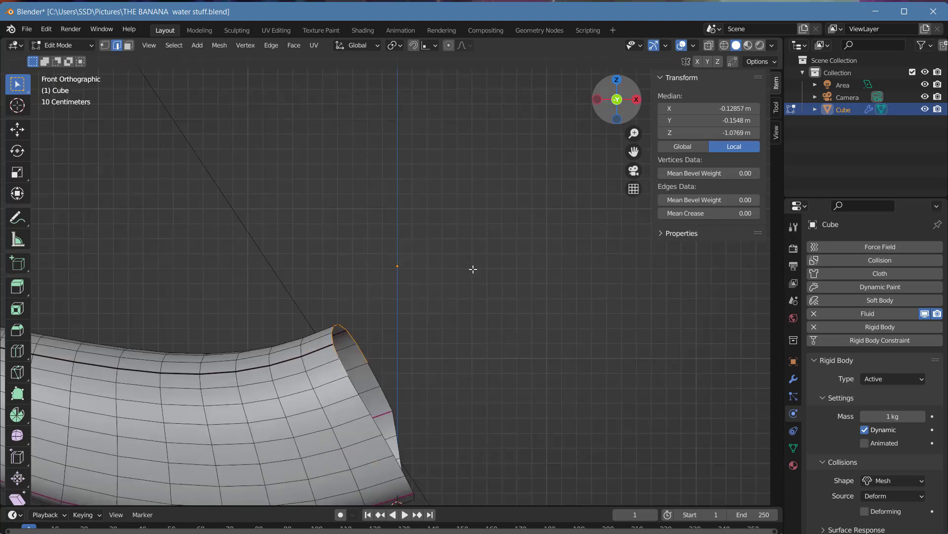
{"action": "scroll", "coordinate": [394, 295], "scroll_direction": "down", "scroll_amount": 1}
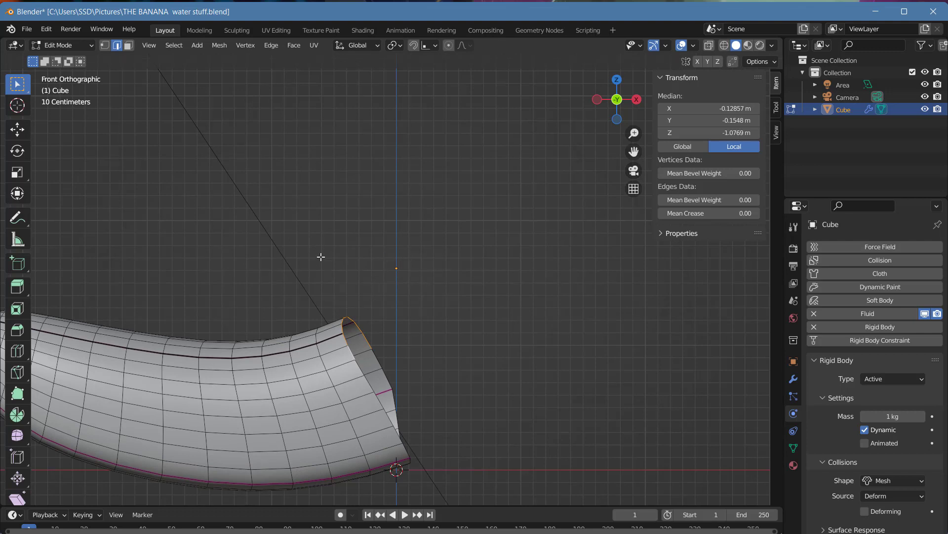
{"action": "right_click", "coordinate": [395, 303], "text": "ctrl"}
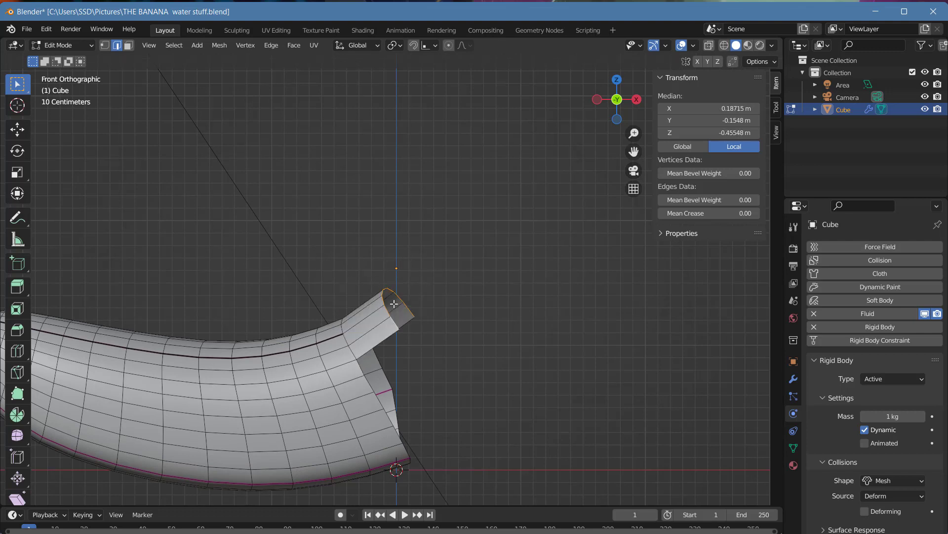
{"action": "right_click", "coordinate": [372, 263], "text": "ctrl"}
{"action": "right_click", "coordinate": [334, 257], "text": "ctrl"}
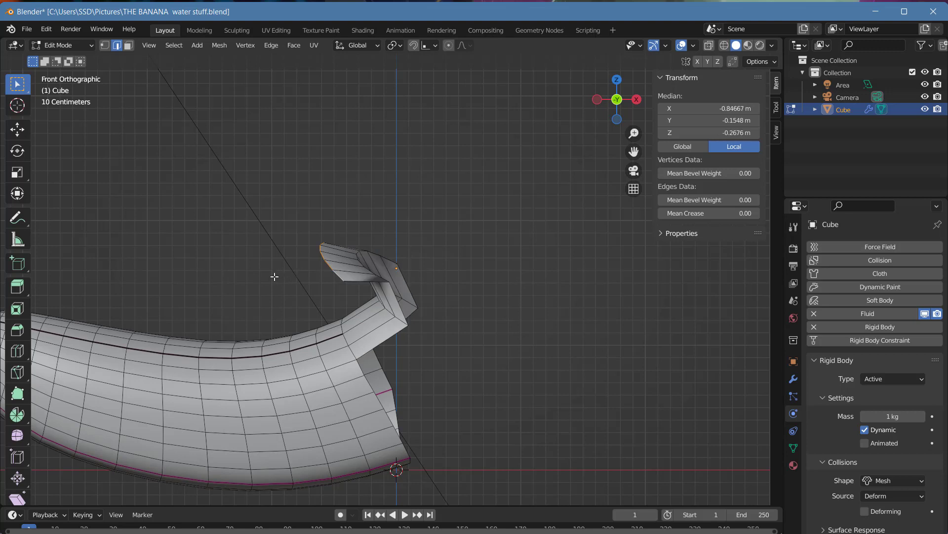
{"action": "right_click", "coordinate": [275, 277], "text": "ctrl"}
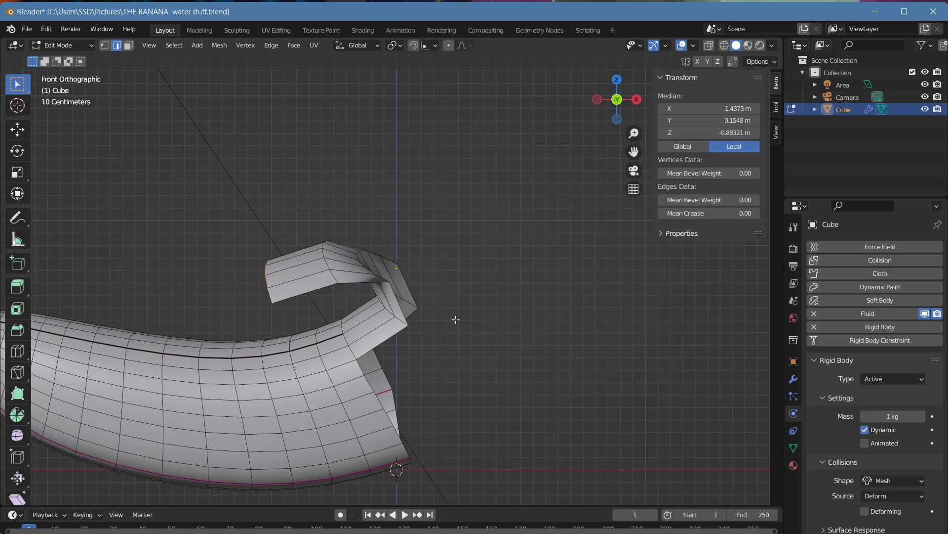
Step: Add a Subdivision Surface modifier with viewport level 2 and undo the extruded peel strip
{"action": "left_click", "coordinate": [791, 379]}
{"action": "left_click", "coordinate": [858, 245]}
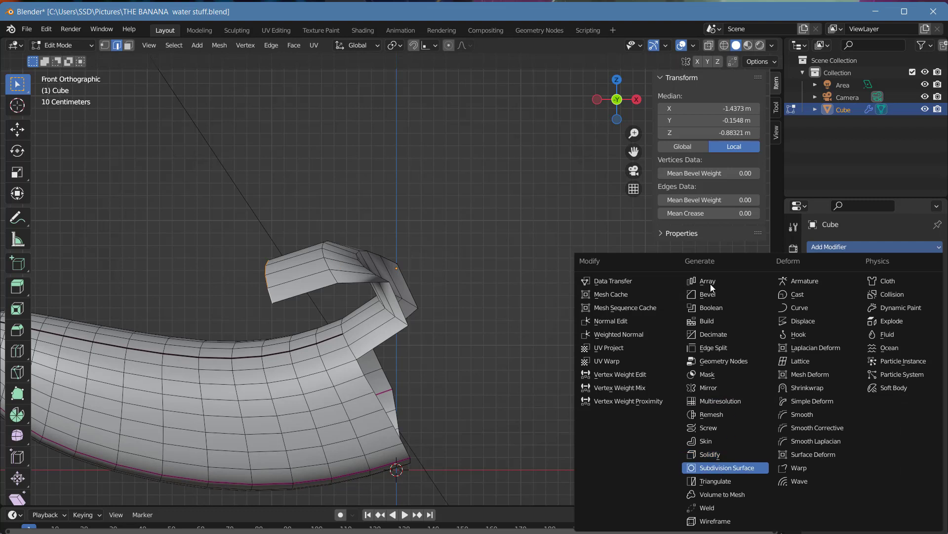
{"action": "key", "text": "Return"}
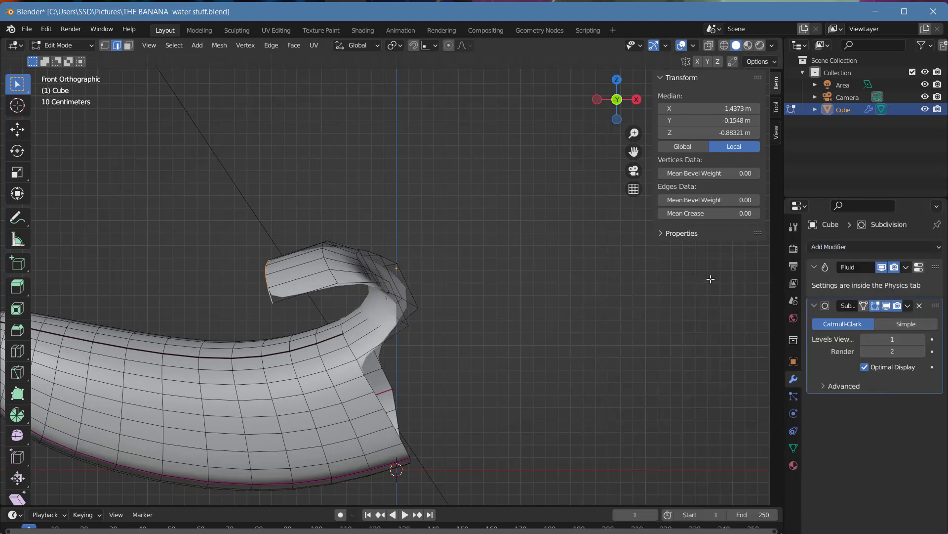
{"action": "left_click", "coordinate": [923, 339]}
{"action": "key", "text": "ctrl+z"}
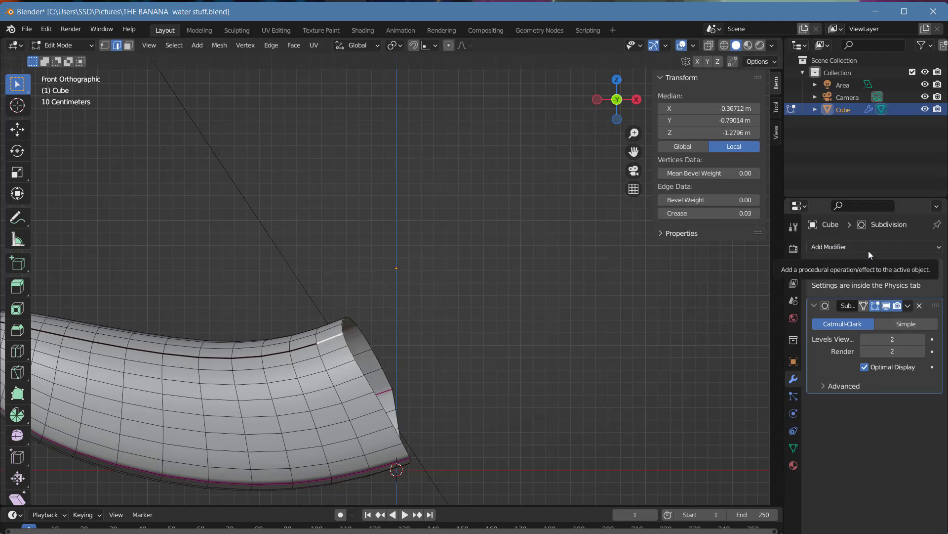
{"action": "key", "text": "ctrl+z"}
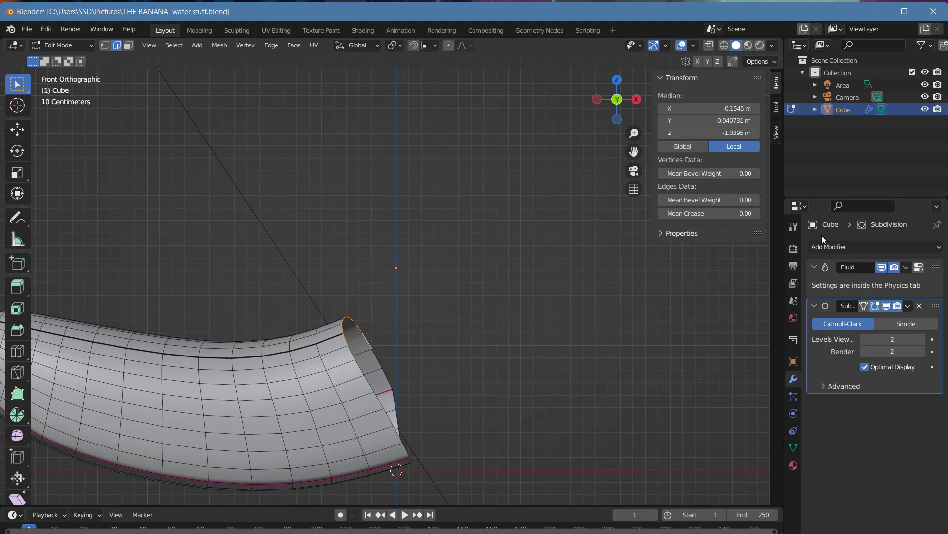
Step: Add a Solidify modifier with 0.03 m thickness and set the Subdivision modifier's viewport level to 3
{"action": "left_click", "coordinate": [847, 247]}
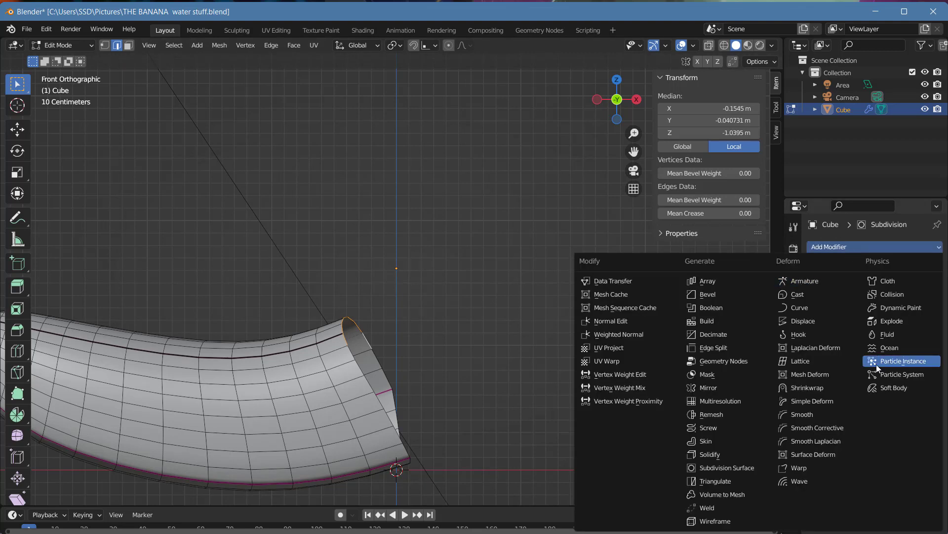
{"action": "left_click", "coordinate": [704, 453]}
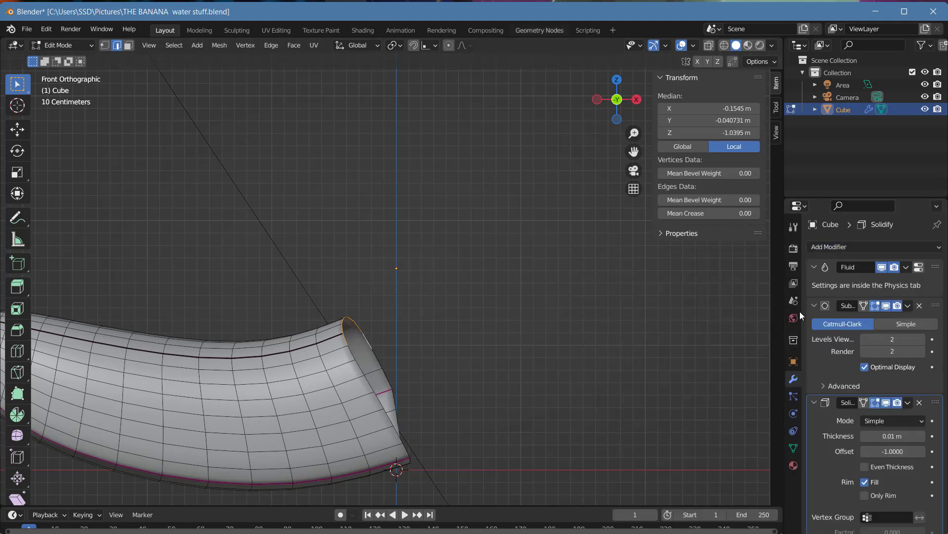
{"action": "left_click_drag", "start_coordinate": [628, 106], "coordinate": [653, 116]}
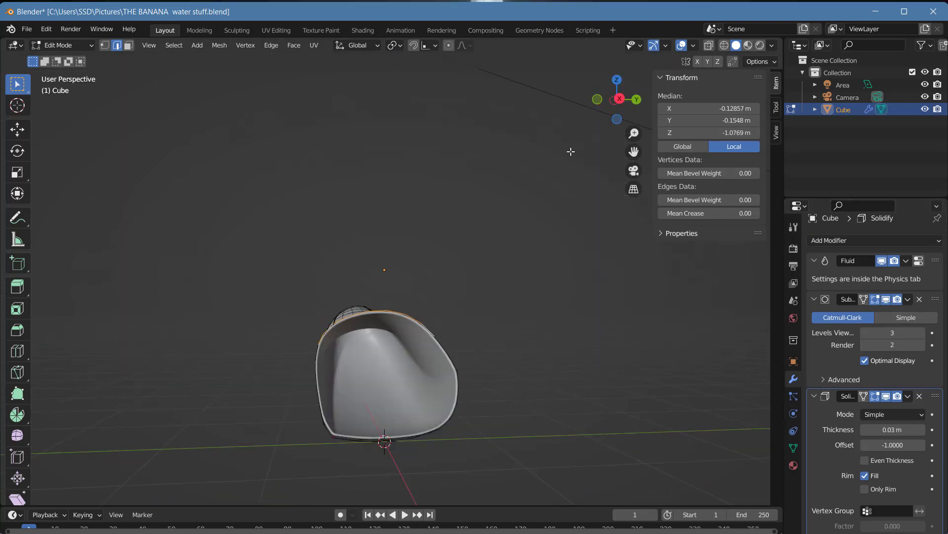
Step: Select the run of edges across the upper part of the open rim by picking the shortest path between two rim edges
{"action": "middle_click_drag", "start_coordinate": [570, 151], "coordinate": [343, 347]}
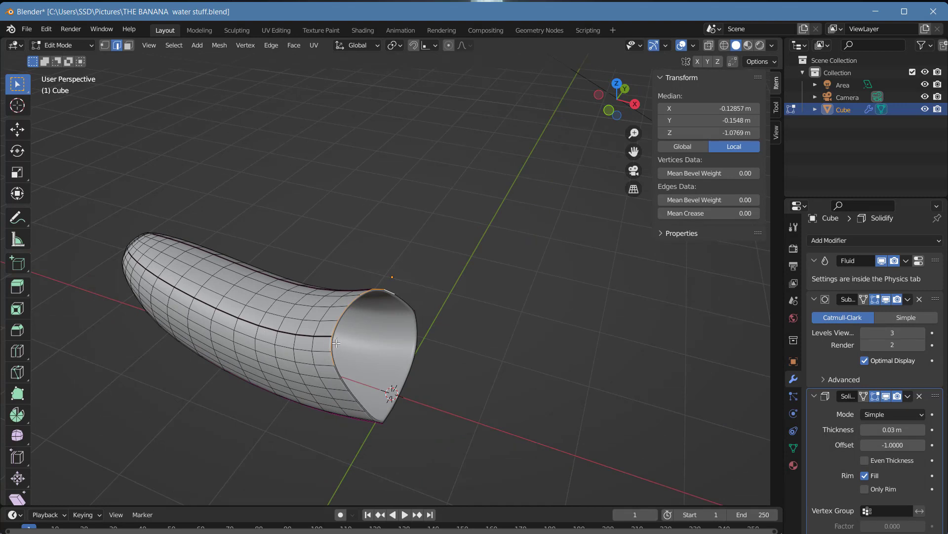
{"action": "left_click", "coordinate": [368, 288]}
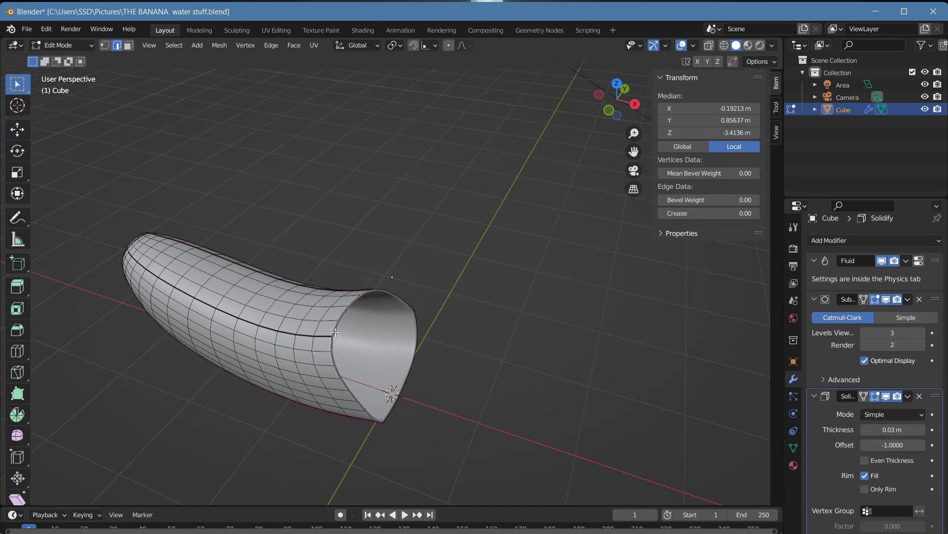
{"action": "scroll", "coordinate": [347, 328], "scroll_direction": "up", "scroll_amount": 3}
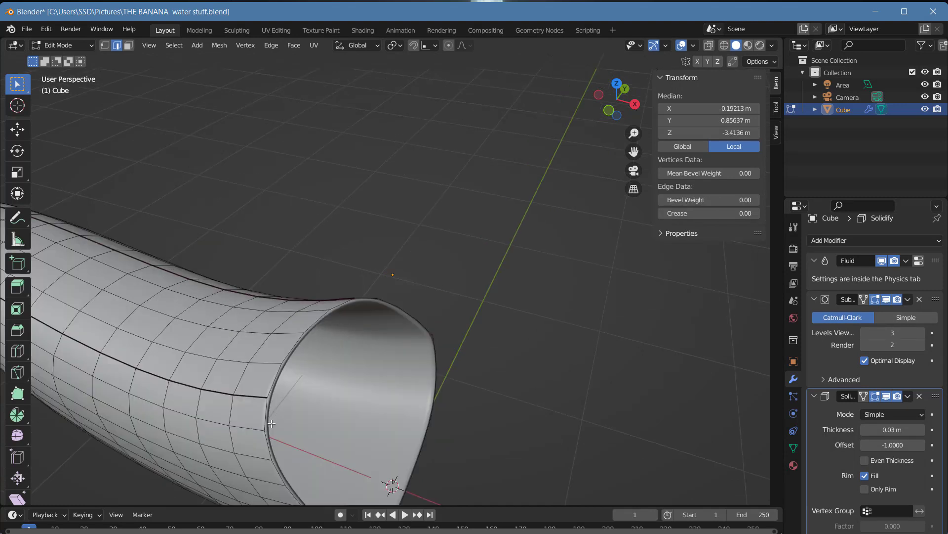
{"action": "left_click", "coordinate": [354, 284]}
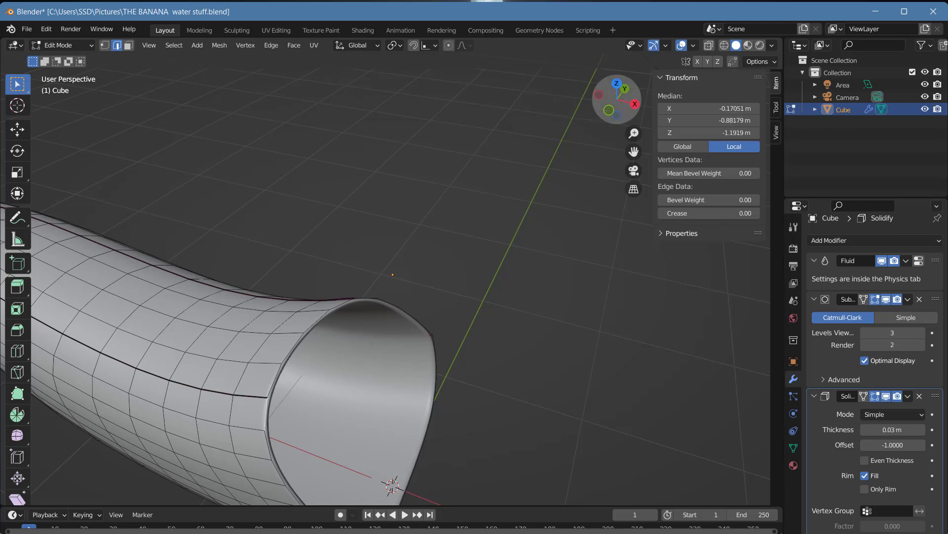
{"action": "left_click_drag", "start_coordinate": [610, 108], "coordinate": [507, 124]}
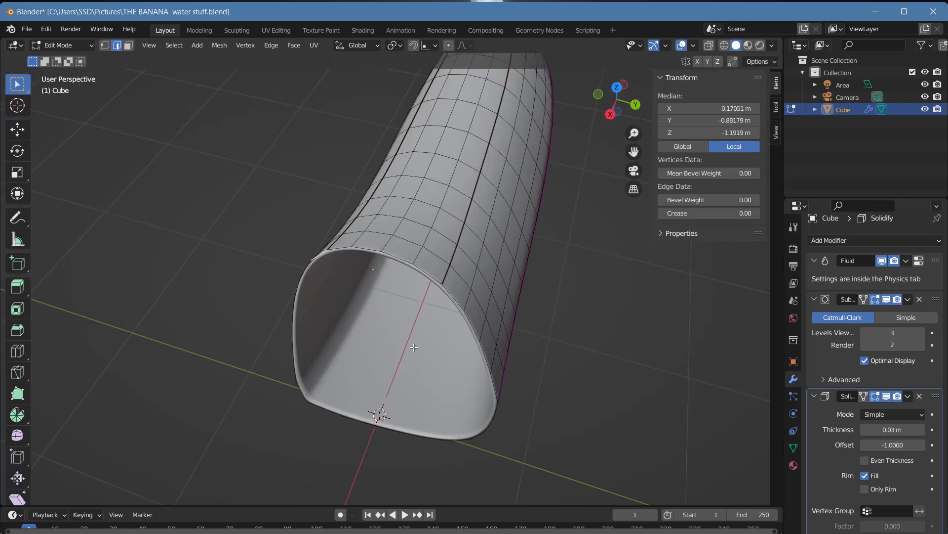
{"action": "left_click", "coordinate": [454, 298], "text": "ctrl"}
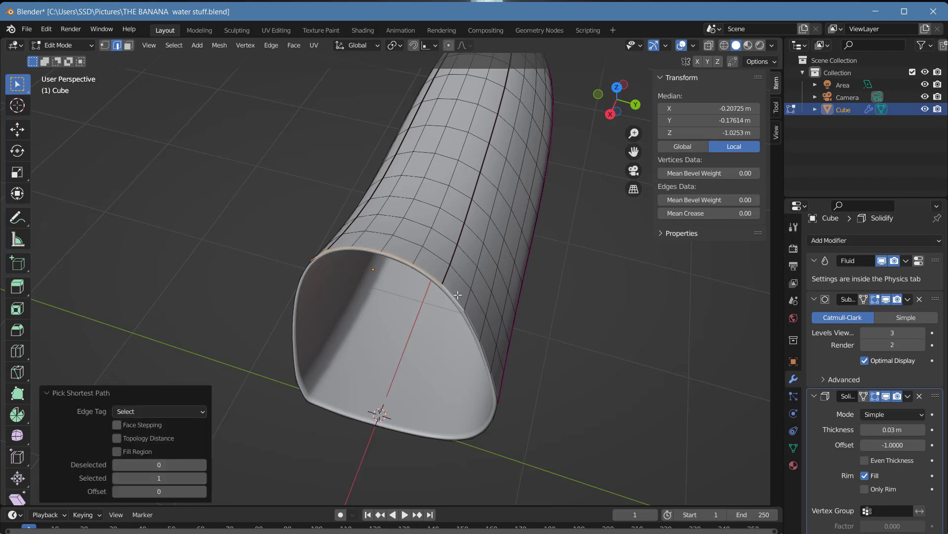
Step: Extrude the selected rim edges from the back view in several segments, forming a peel strip that curls back over the banana
{"action": "key", "text": "KP_5"}
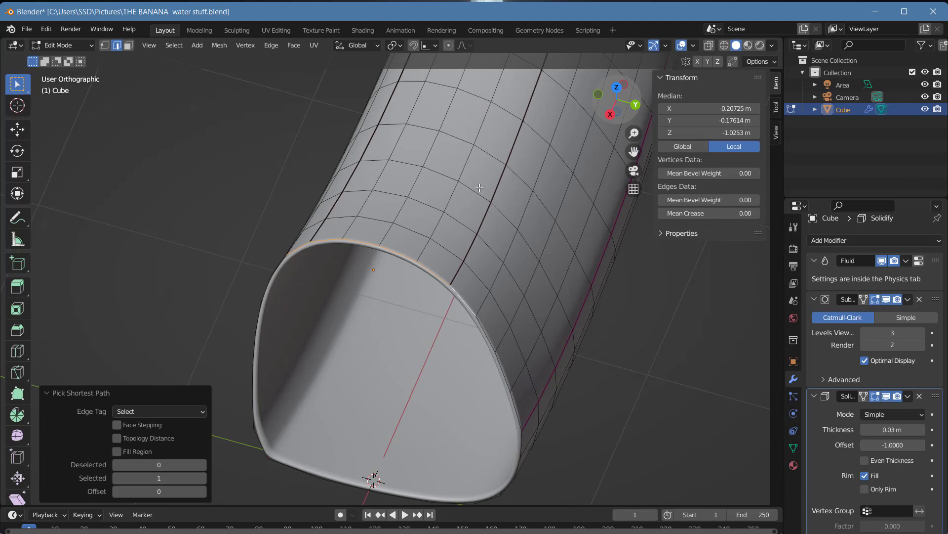
{"action": "key", "text": "ctrl+KP_1"}
{"action": "scroll", "coordinate": [482, 258], "scroll_direction": "down", "scroll_amount": 4}
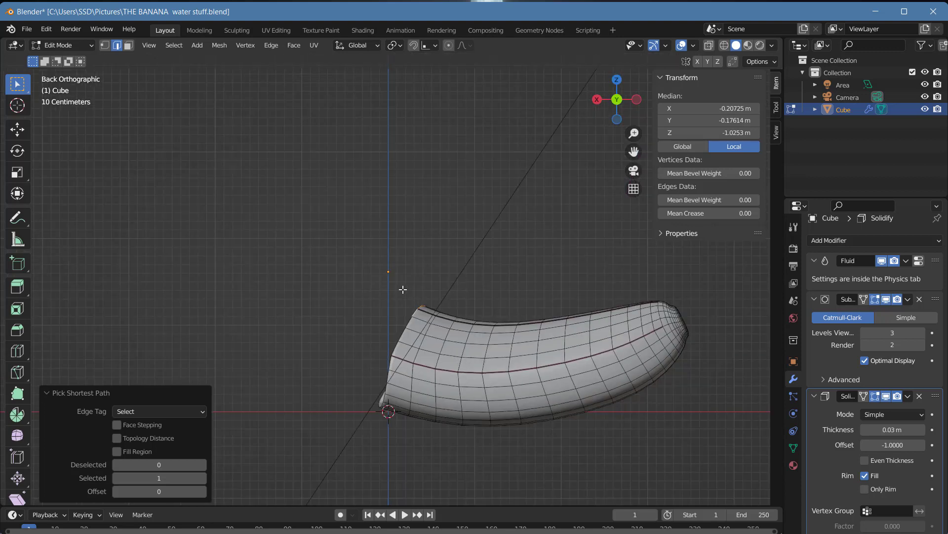
{"action": "key", "text": "e"}
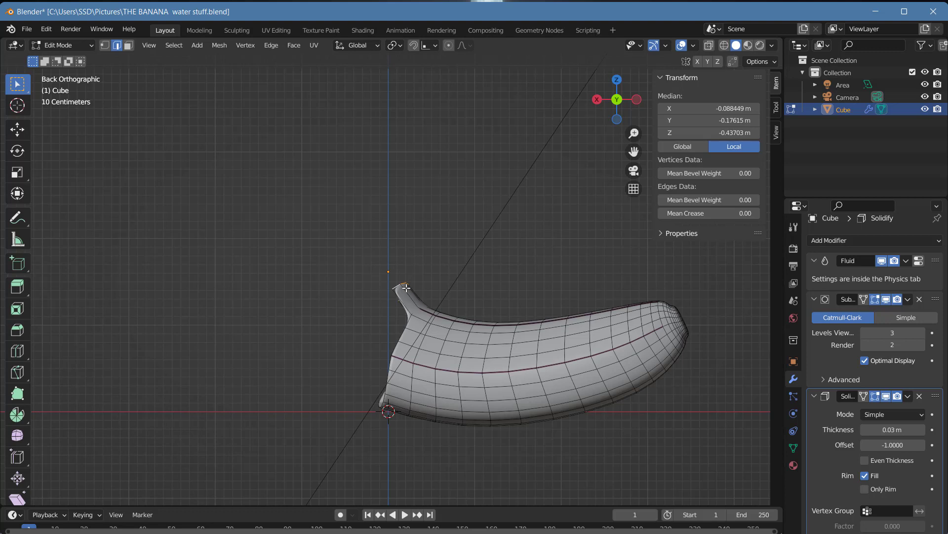
{"action": "left_click", "coordinate": [424, 268]}
{"action": "key", "text": "e"}
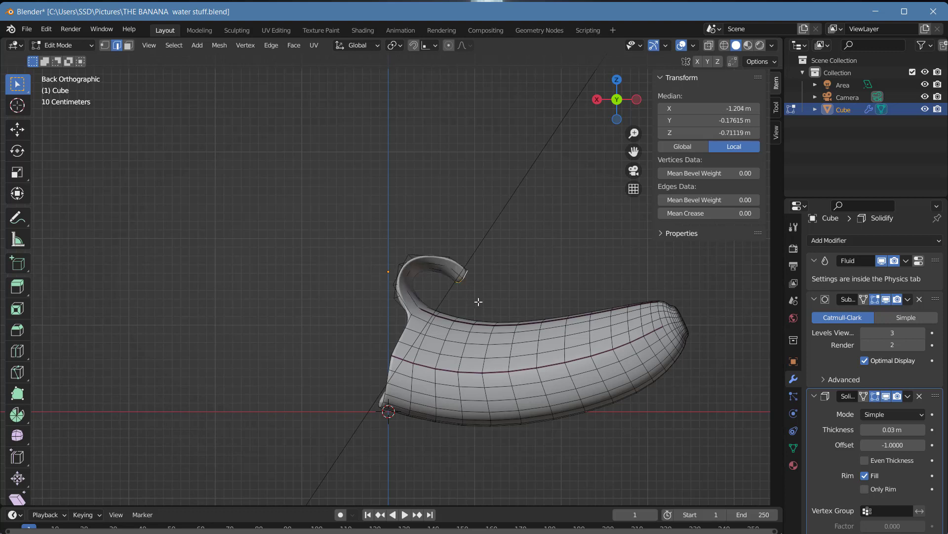
{"action": "left_click", "coordinate": [483, 306]}
{"action": "left_click_drag", "start_coordinate": [616, 99], "coordinate": [677, 109]}
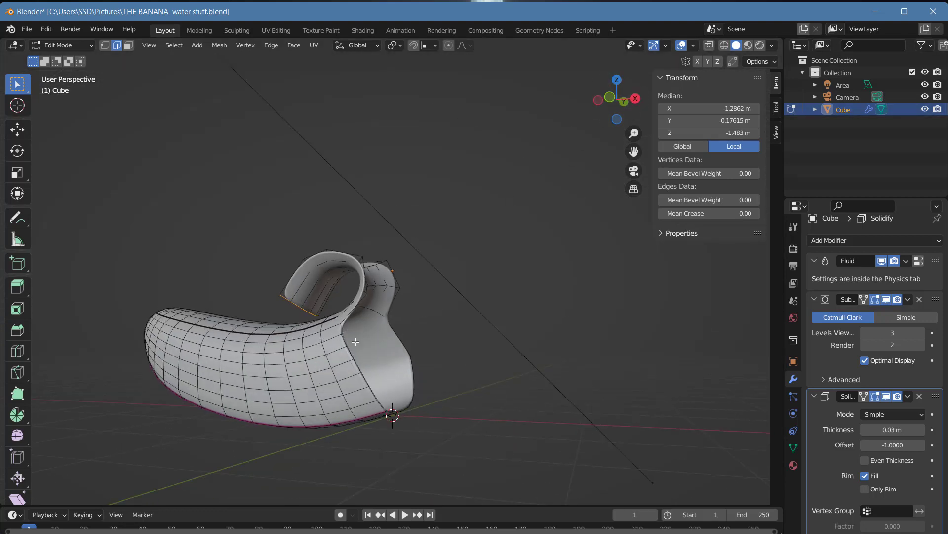
Step: Select the run of edges down the side of the open rim by picking the shortest path between its two end edges
{"action": "left_click", "coordinate": [389, 404]}
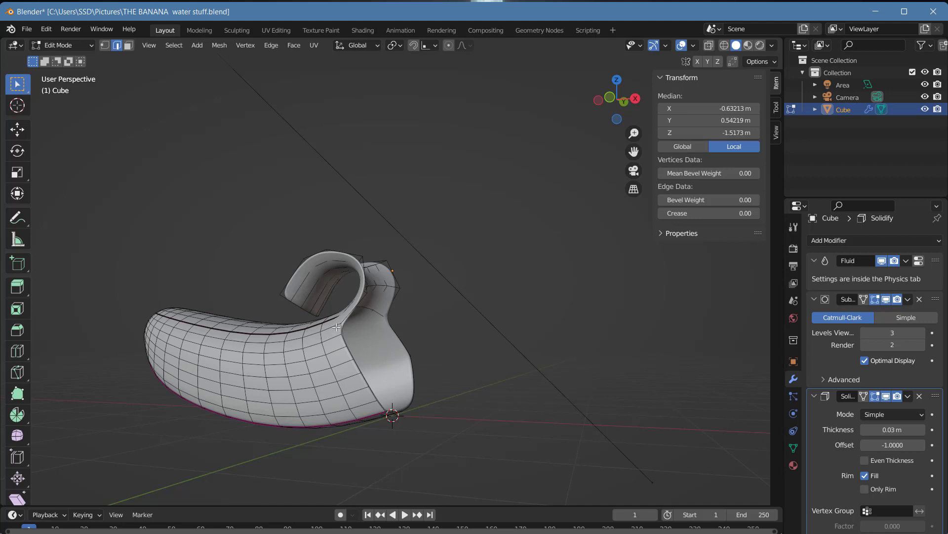
{"action": "left_click", "coordinate": [376, 366]}
{"action": "left_click", "coordinate": [383, 407], "text": "shift"}
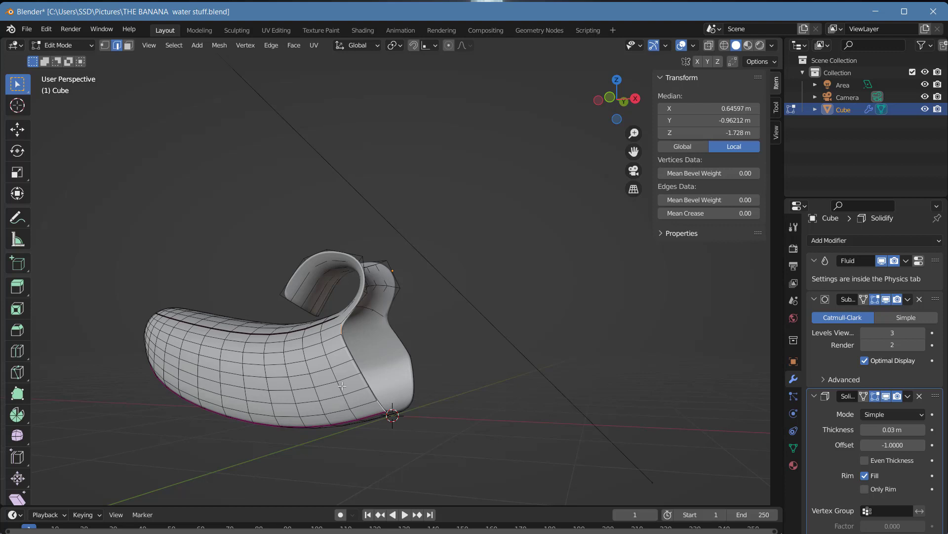
{"action": "left_click", "coordinate": [384, 406], "text": "shift"}
{"action": "left_click", "coordinate": [384, 407], "text": "ctrl"}
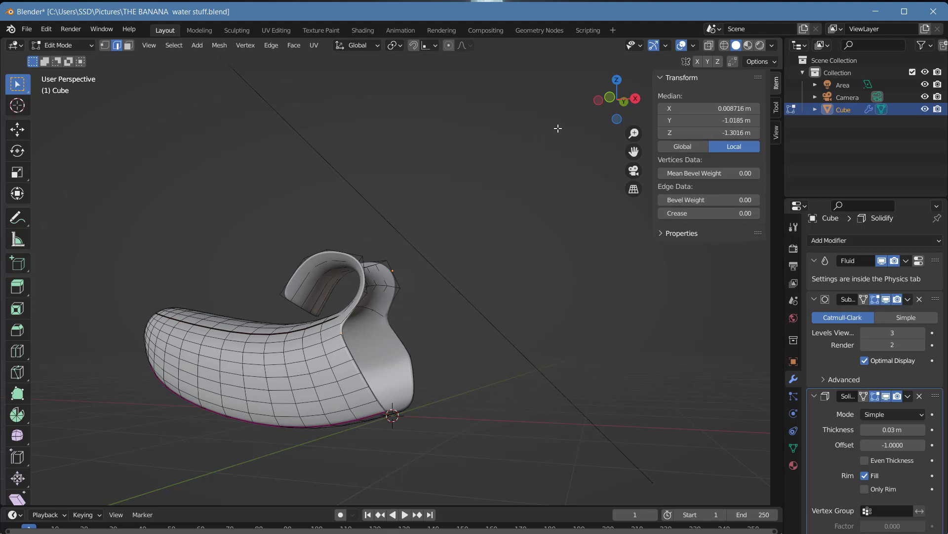
Step: Extrude the selected side rim edges from the bottom view in three segments, forming a peel strip that curls outward and back
{"action": "left_click", "coordinate": [617, 118]}
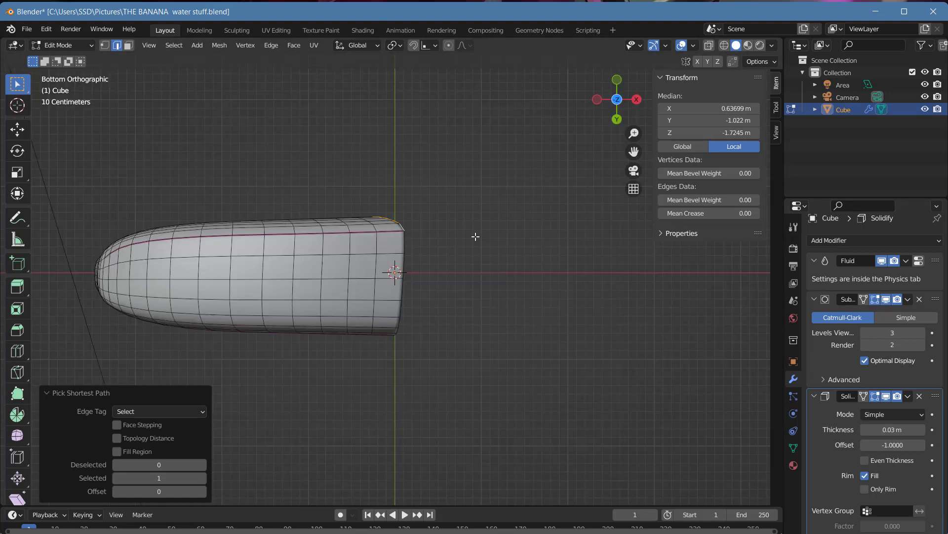
{"action": "right_click", "coordinate": [403, 205], "text": "ctrl"}
{"action": "right_click", "coordinate": [391, 180], "text": "ctrl"}
{"action": "right_click", "coordinate": [351, 182], "text": "ctrl"}
{"action": "left_click_drag", "start_coordinate": [617, 101], "coordinate": [548, 133]}
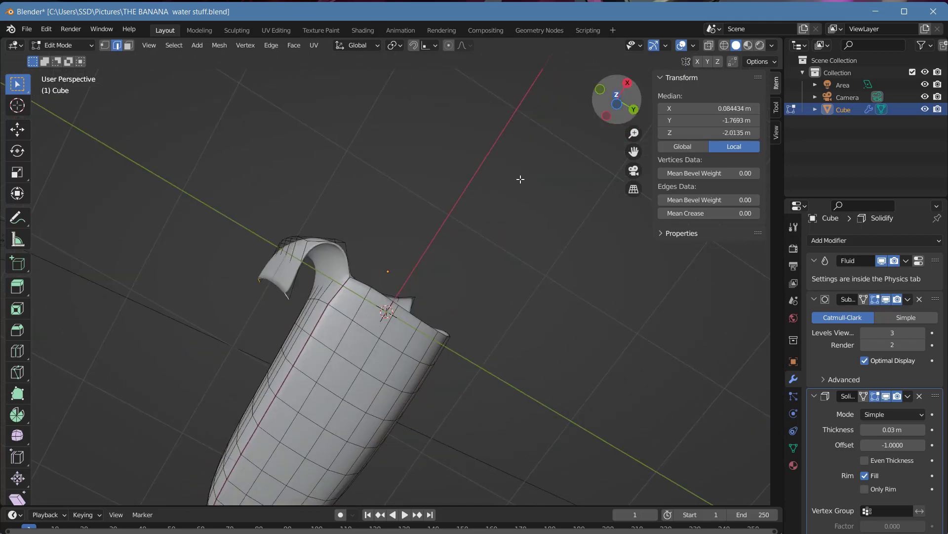
{"action": "key", "text": "ctrl+z"}
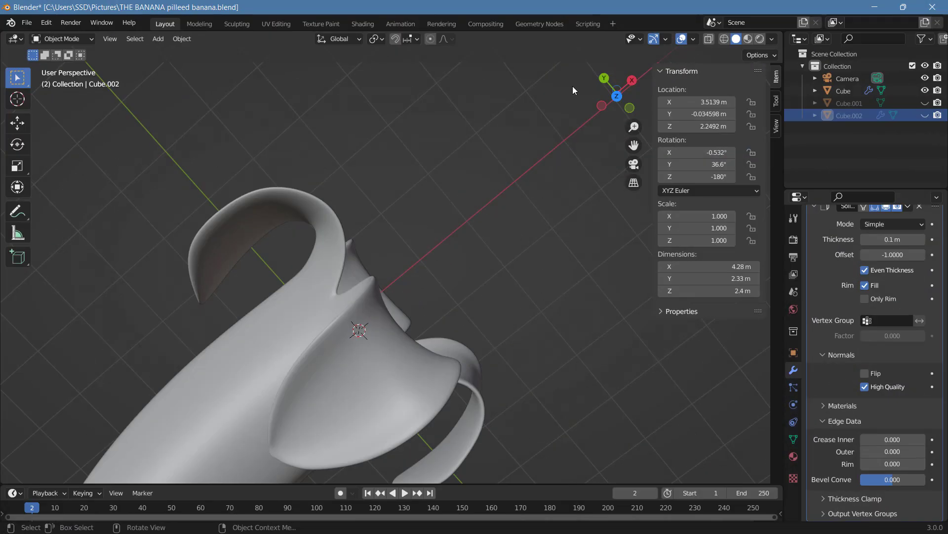
Step: Select the peeled banana in the file THE BANANA pilleed banana.blend and enter Edit Mode on it
{"action": "left_click_drag", "start_coordinate": [615, 95], "coordinate": [679, 116]}
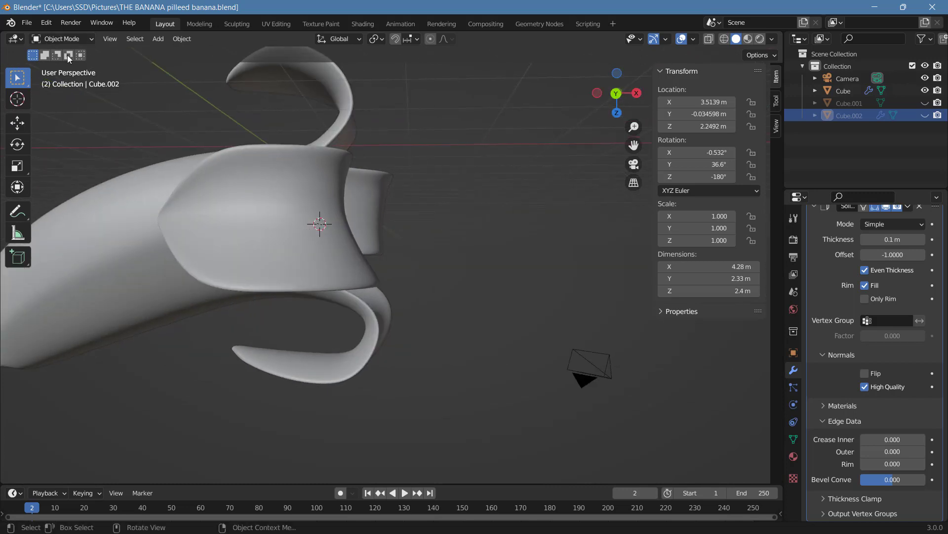
{"action": "left_click", "coordinate": [105, 230]}
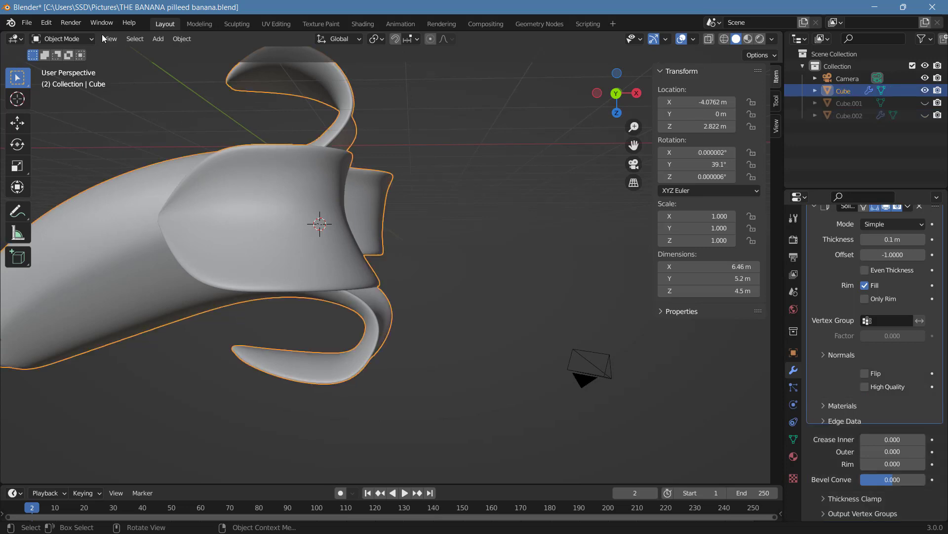
{"action": "left_click", "coordinate": [78, 47]}
{"action": "left_click", "coordinate": [77, 42]}
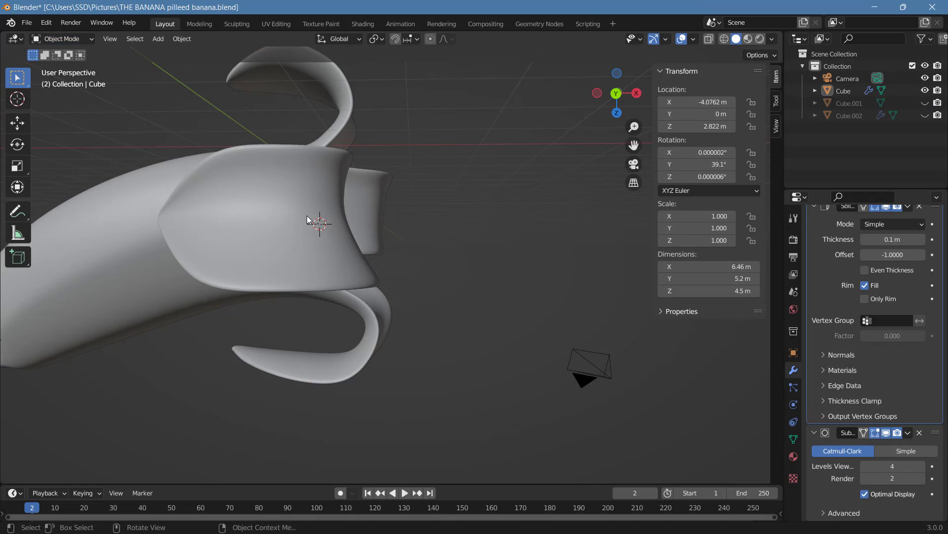
{"action": "left_click", "coordinate": [308, 220]}
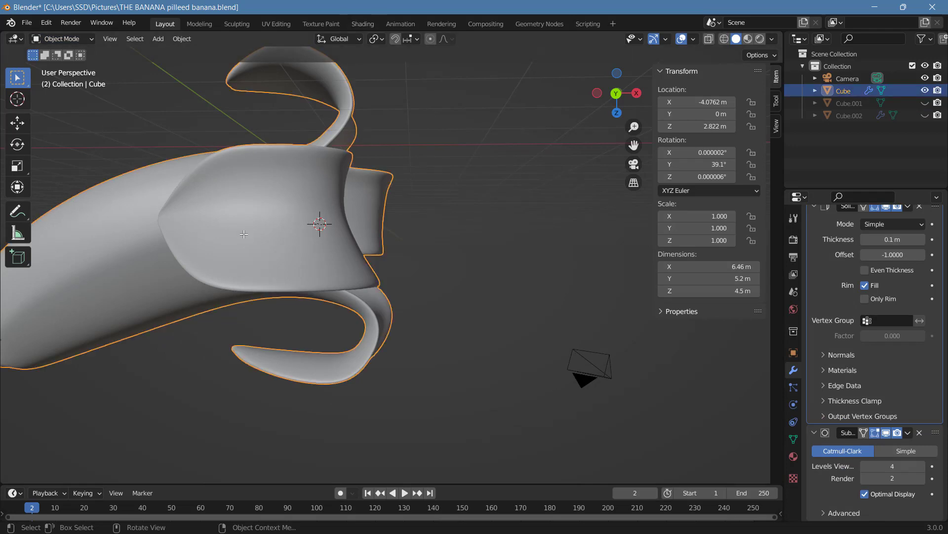
{"action": "key", "text": "Tab"}
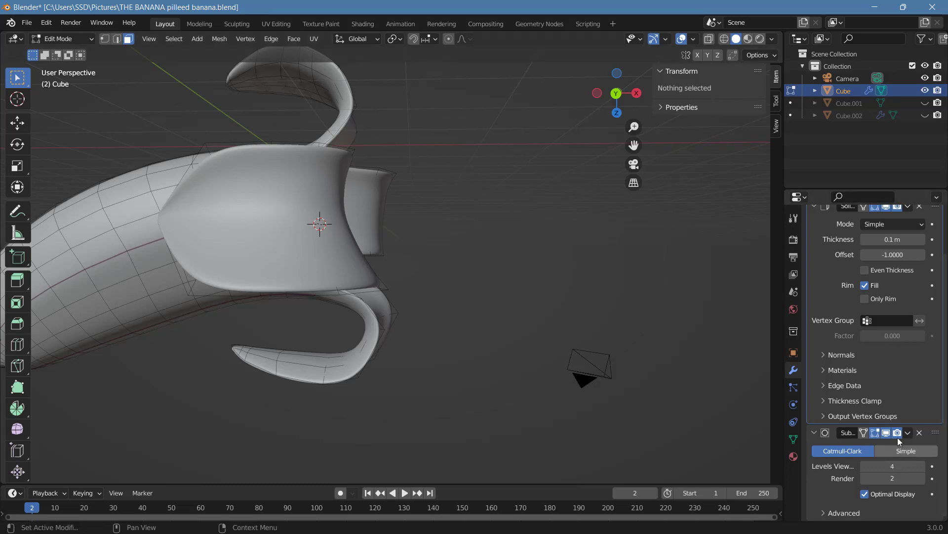
Step: Examine the curled peel strips, the open end and the closed tip of the peeled banana from several angles
{"action": "left_click_drag", "start_coordinate": [620, 99], "coordinate": [584, 114]}
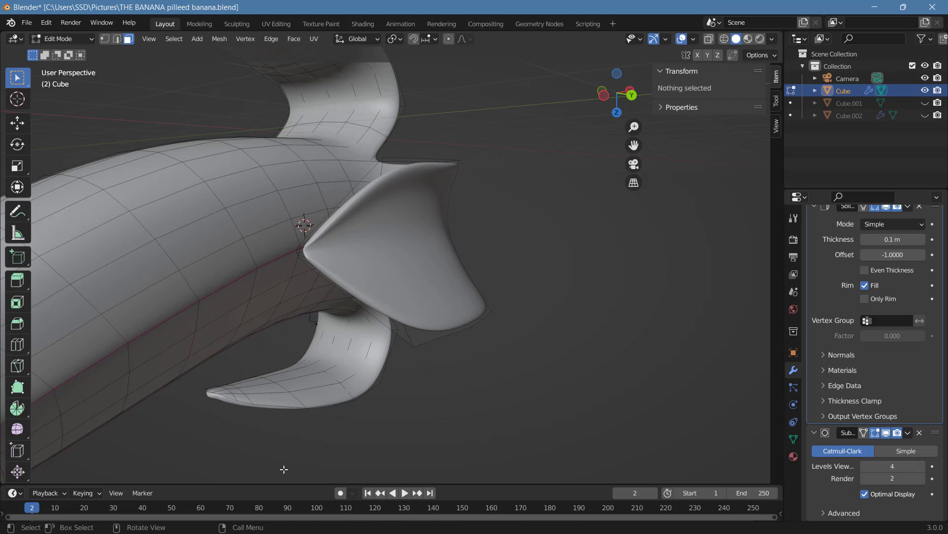
{"action": "scroll", "coordinate": [356, 255], "scroll_direction": "down", "scroll_amount": 4}
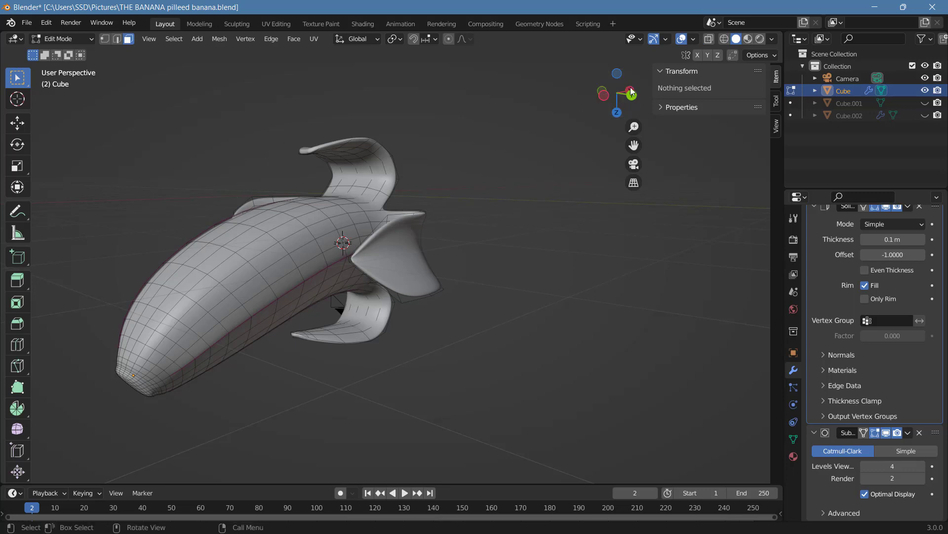
{"action": "left_click_drag", "start_coordinate": [631, 92], "coordinate": [334, 208]}
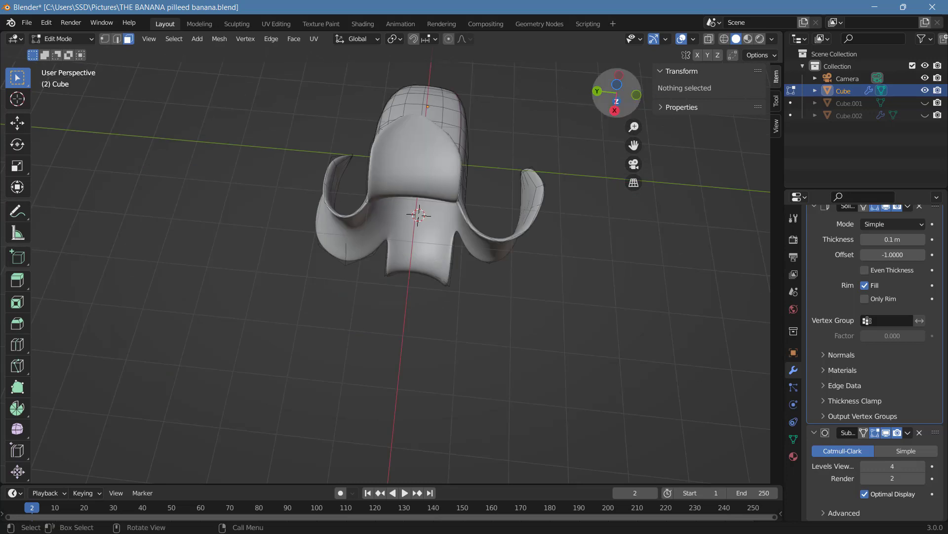
{"action": "left_click_drag", "start_coordinate": [619, 96], "coordinate": [295, 335]}
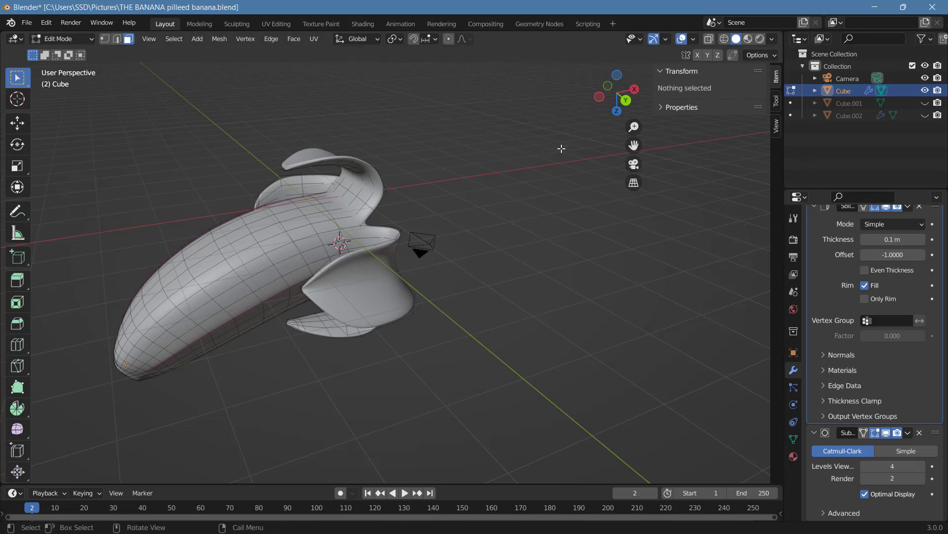
{"action": "left_click_drag", "start_coordinate": [618, 93], "coordinate": [277, 87]}
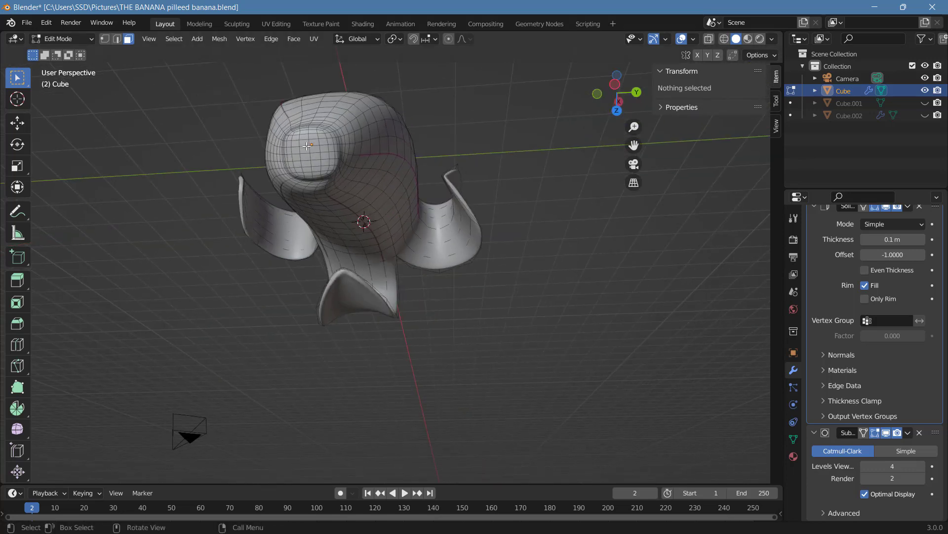
Step: Try growing a face selection outward from a single face at the banana's closed tip
{"action": "left_click", "coordinate": [310, 151]}
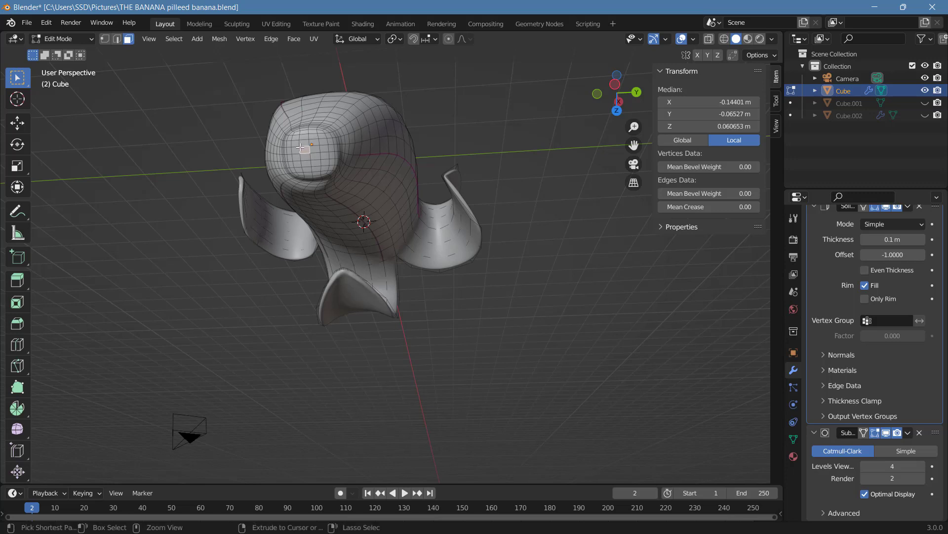
{"action": "key", "text": "ctrl+KP_Add"}
{"action": "key", "text": "ctrl+KP_Add"}
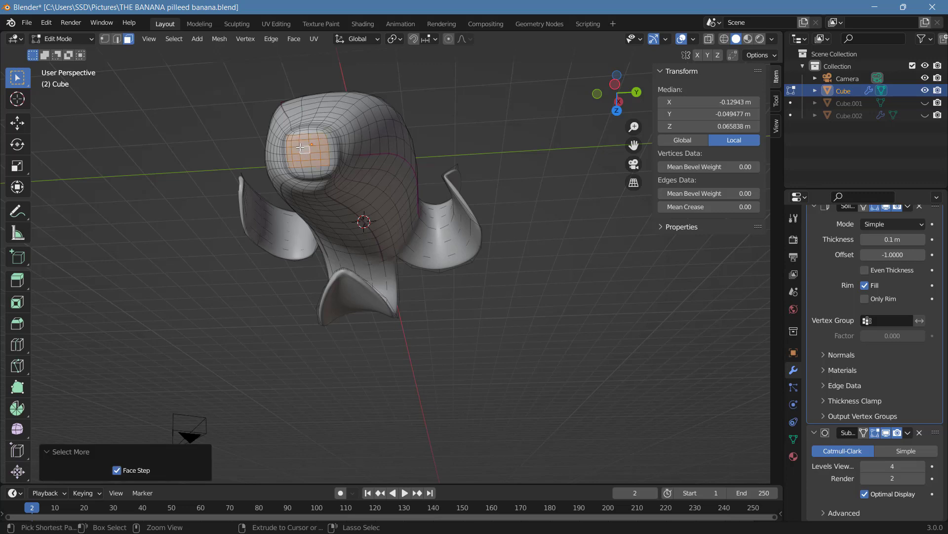
{"action": "key", "text": "ctrl+KP_Add"}
{"action": "key", "text": "ctrl+KP_Add"}
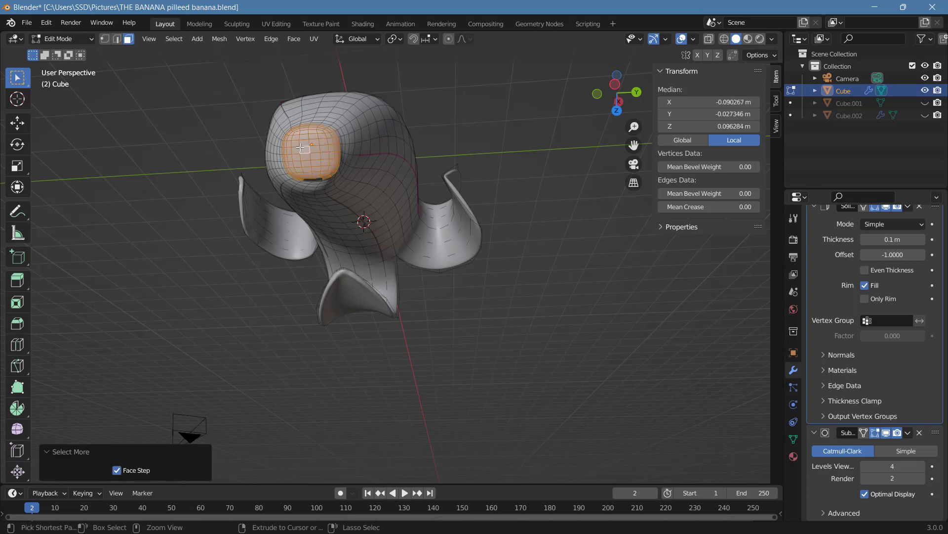
{"action": "key", "text": "ctrl+KP_Add"}
{"action": "key", "text": "ctrl+KP_Add"}
{"action": "key", "text": "ctrl+KP_Add"}
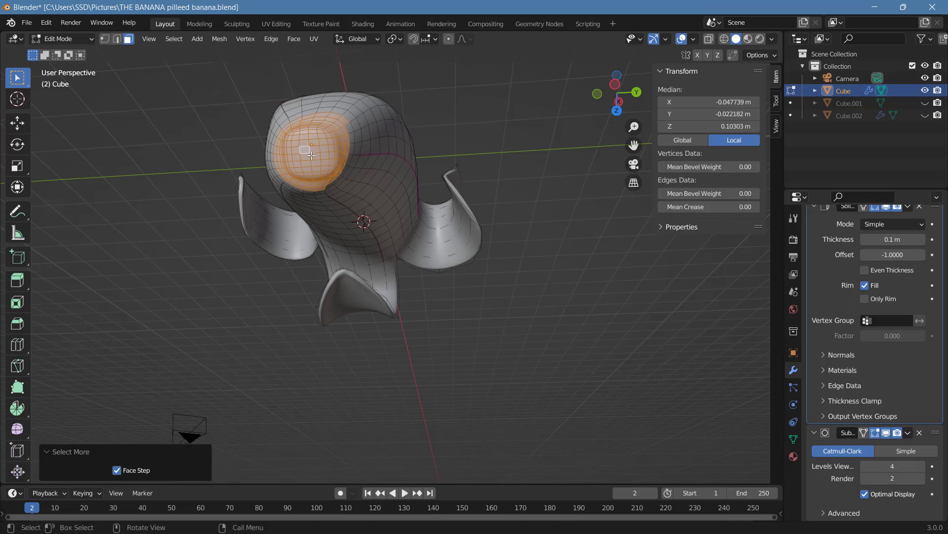
Step: Try growing a selection from the four central faces at the closed tip over the whole banana, including the peel strips
{"action": "left_click", "coordinate": [312, 155]}
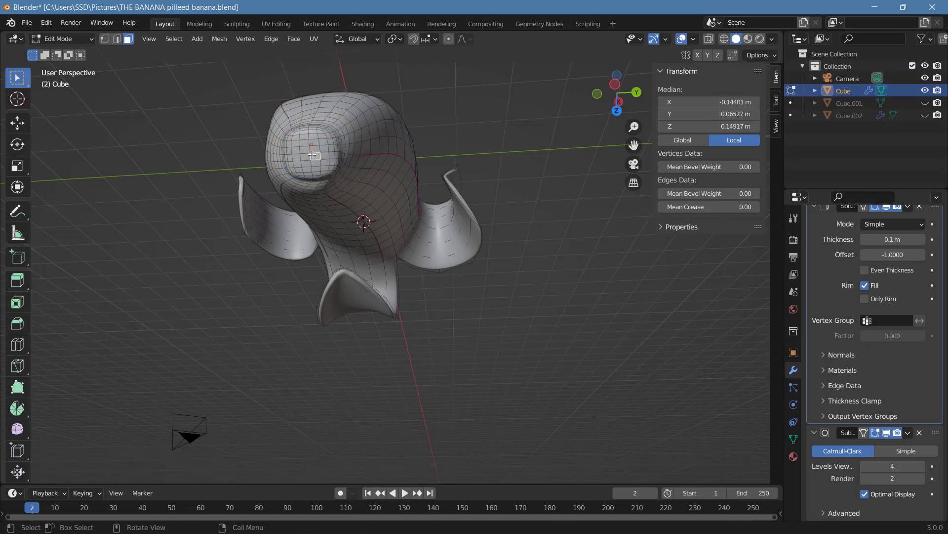
{"action": "key", "text": "b"}
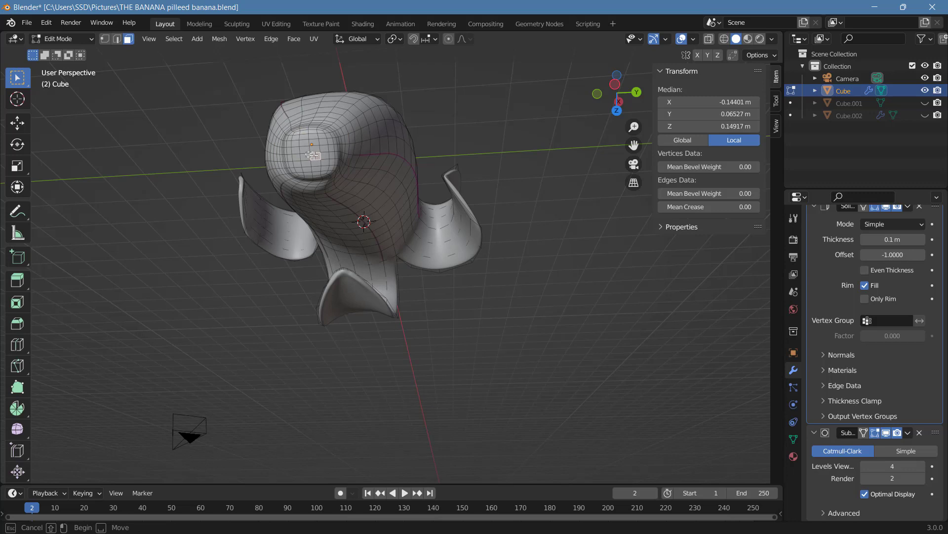
{"action": "left_click_drag", "start_coordinate": [300, 146], "coordinate": [309, 152]}
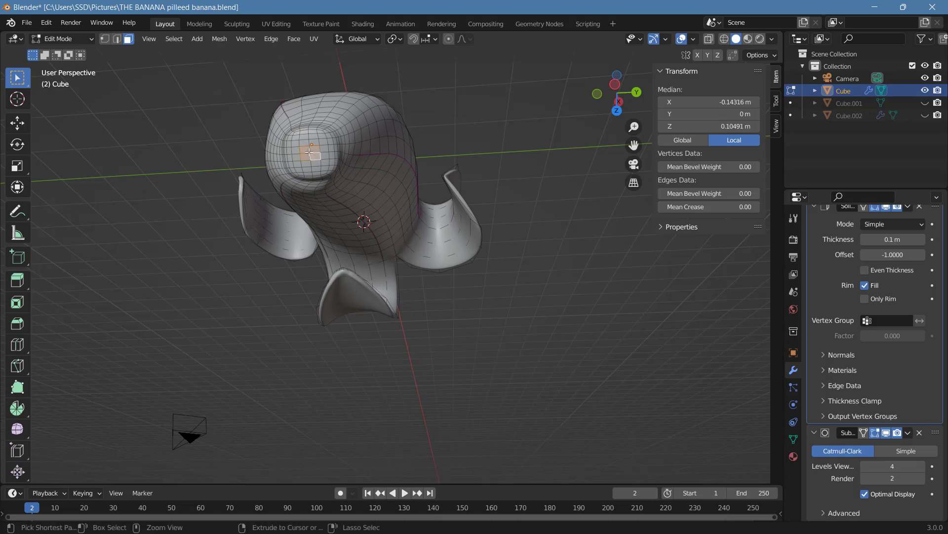
{"action": "key", "text": "ctrl+KP_Add"}
{"action": "key", "text": "ctrl+KP_Add"}
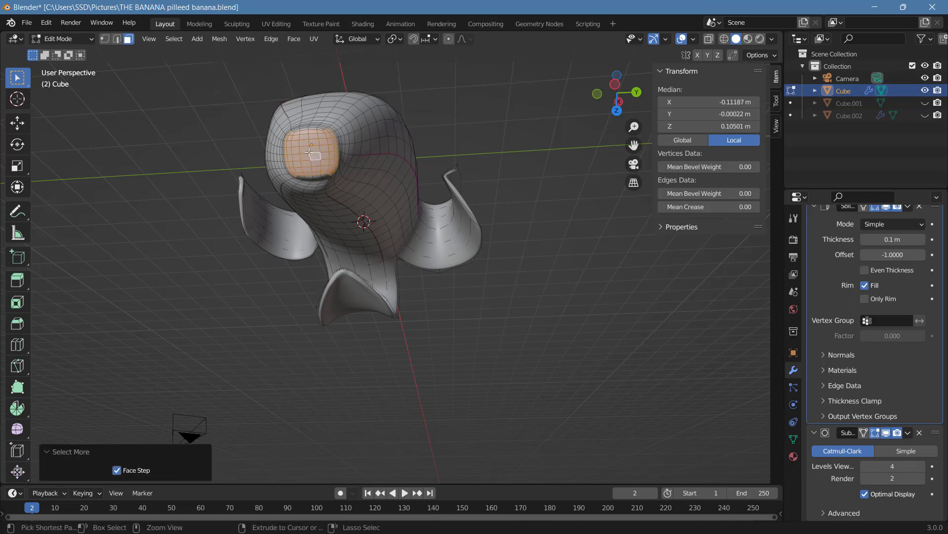
{"action": "key", "text": "ctrl+KP_Add"}
{"action": "key", "text": "ctrl+KP_Add"}
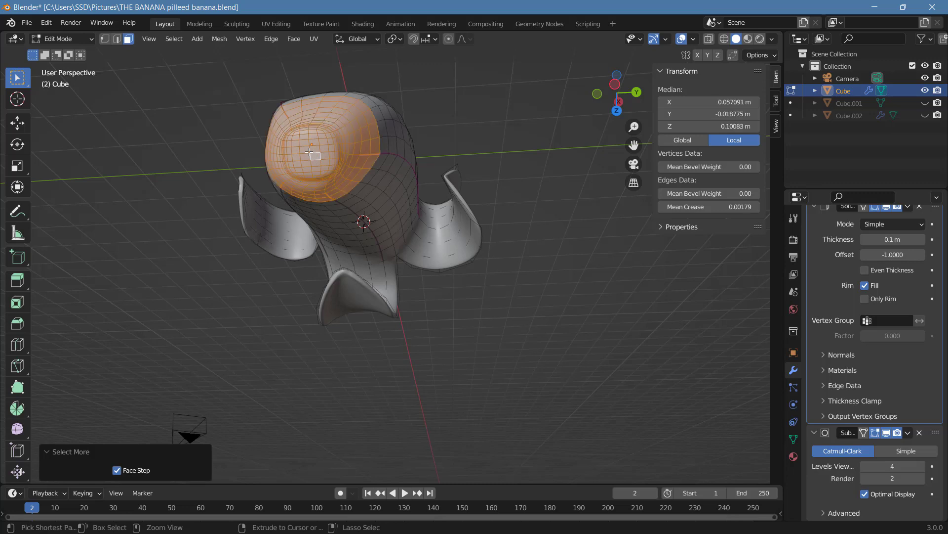
{"action": "key", "text": "ctrl+KP_Add"}
{"action": "key", "text": "ctrl+KP_Add"}
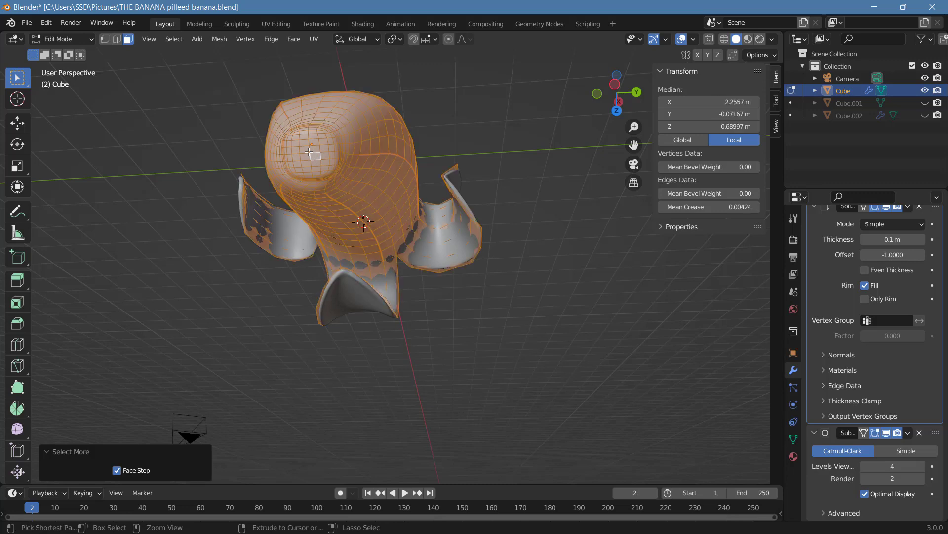
{"action": "key", "text": "ctrl+KP_Subtract"}
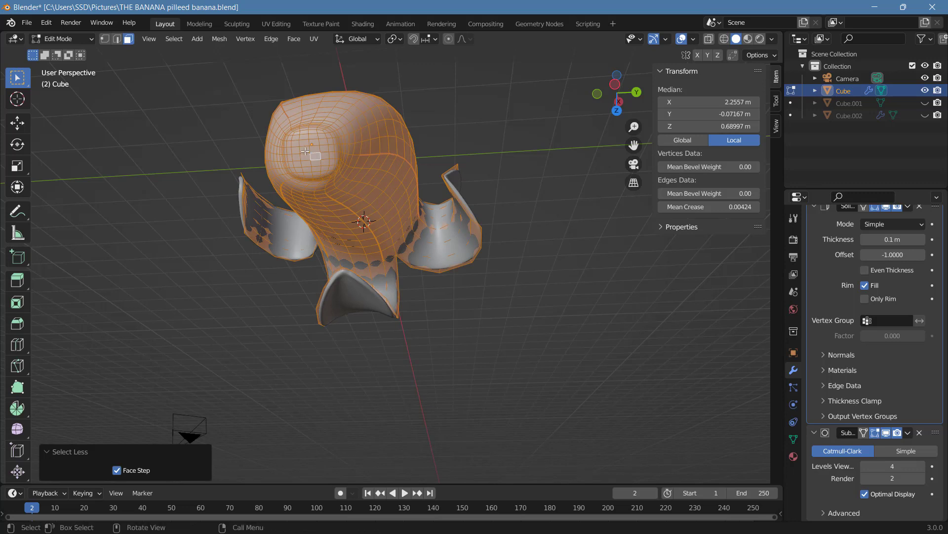
Step: Box-select the four central faces at the closed tip and grow the selection over the end of the banana
{"action": "key", "text": "b"}
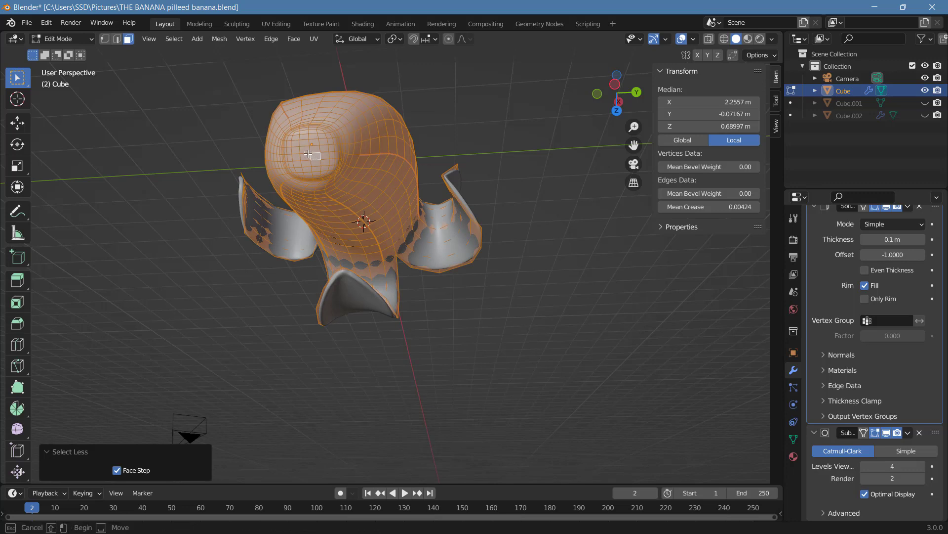
{"action": "left_click_drag", "start_coordinate": [308, 154], "coordinate": [302, 148]}
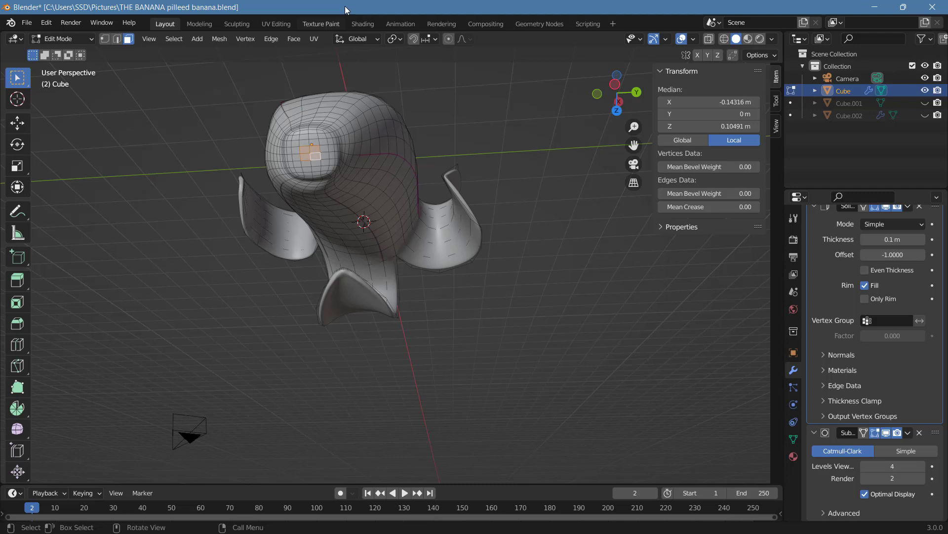
{"action": "key", "text": "ctrl+KP_Add"}
{"action": "key", "text": "ctrl+KP_Add"}
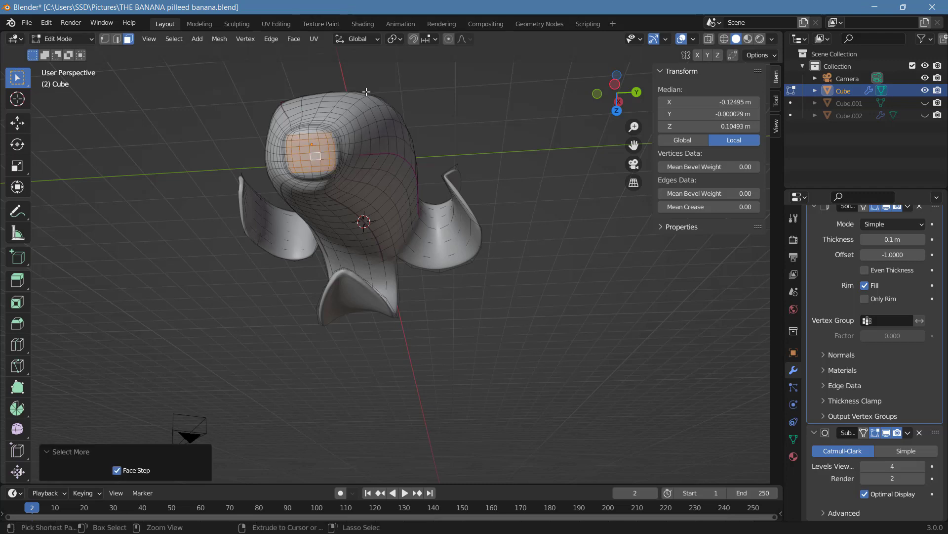
{"action": "key", "text": "ctrl+KP_Add"}
{"action": "key", "text": "ctrl+KP_Add"}
{"action": "key", "text": "ctrl+KP_Add"}
{"action": "key", "text": "ctrl+KP_Add"}
{"action": "key", "text": "ctrl+KP_Add"}
{"action": "key", "text": "ctrl+KP_Add"}
{"action": "key", "text": "ctrl+KP_Add"}
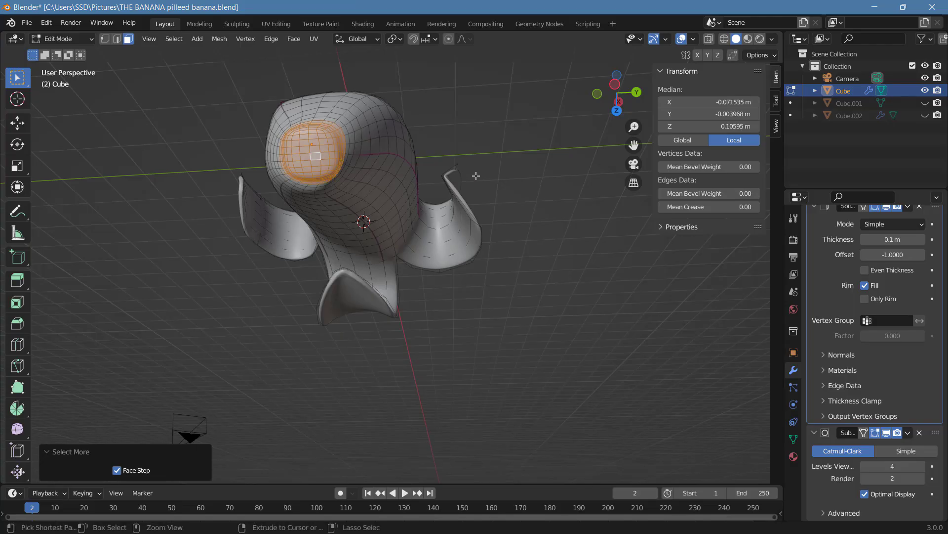
{"action": "key", "text": "ctrl+KP_Add"}
{"action": "key", "text": "ctrl+KP_Add"}
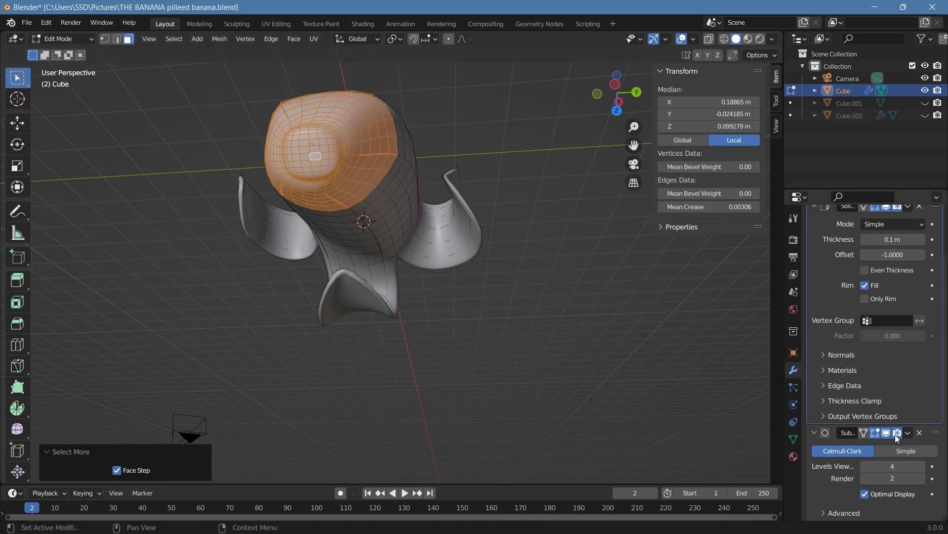
Step: Grow the face selection further along the banana's body until it reaches the base of the peel strips
{"action": "key", "text": "ctrl+KP_Add"}
{"action": "key", "text": "ctrl+KP_Add"}
{"action": "key", "text": "ctrl+KP_Add"}
{"action": "key", "text": "ctrl+KP_Add"}
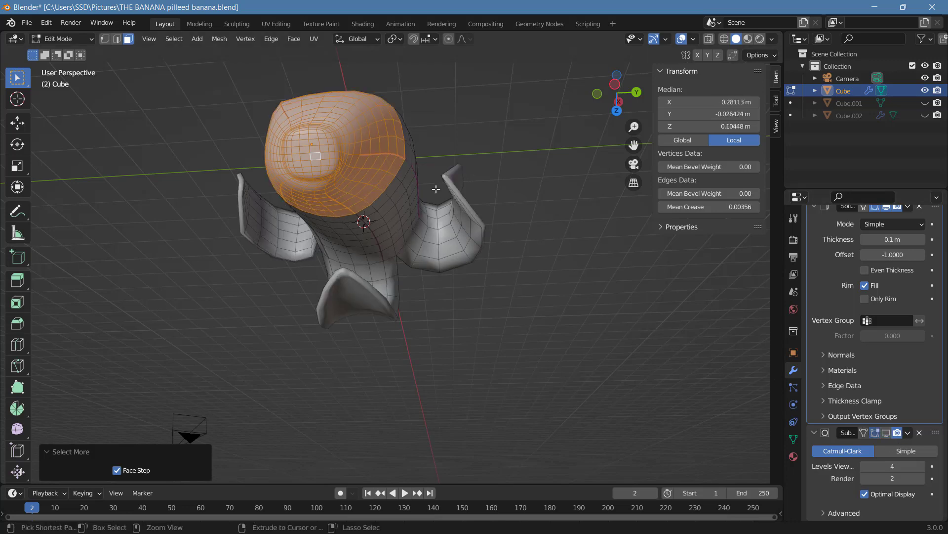
{"action": "left_click_drag", "start_coordinate": [610, 96], "coordinate": [398, 209]}
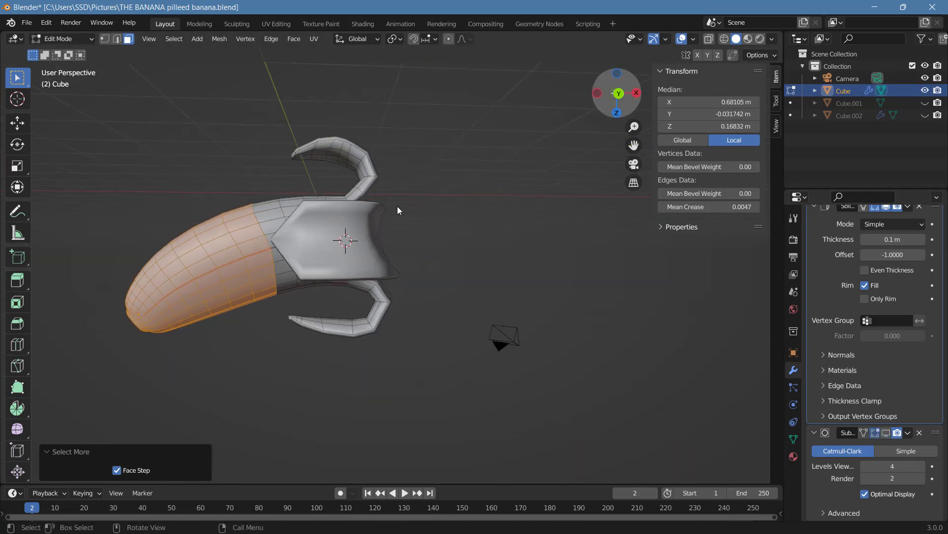
{"action": "key", "text": "ctrl+KP_Add"}
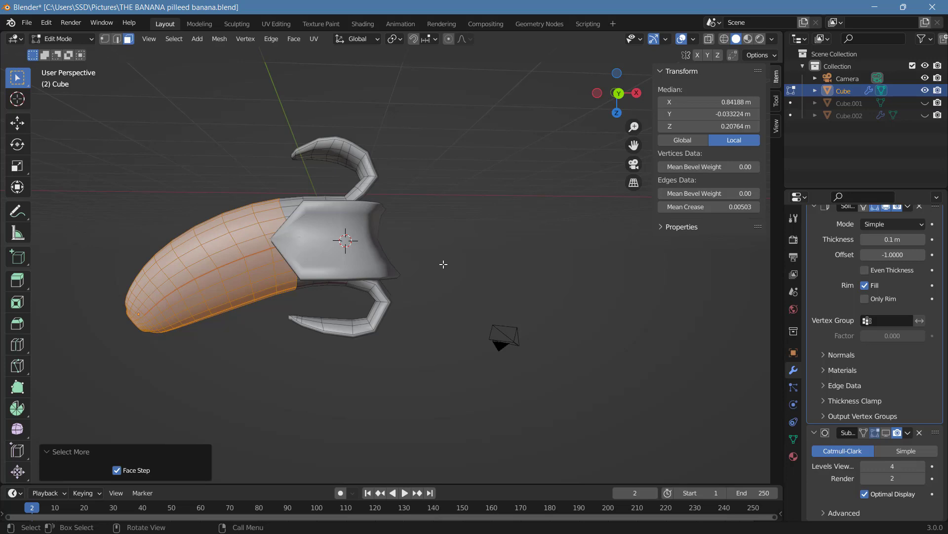
Step: Duplicate the selected banana body faces in place and separate the copy into its own object
{"action": "key", "text": "shift"}
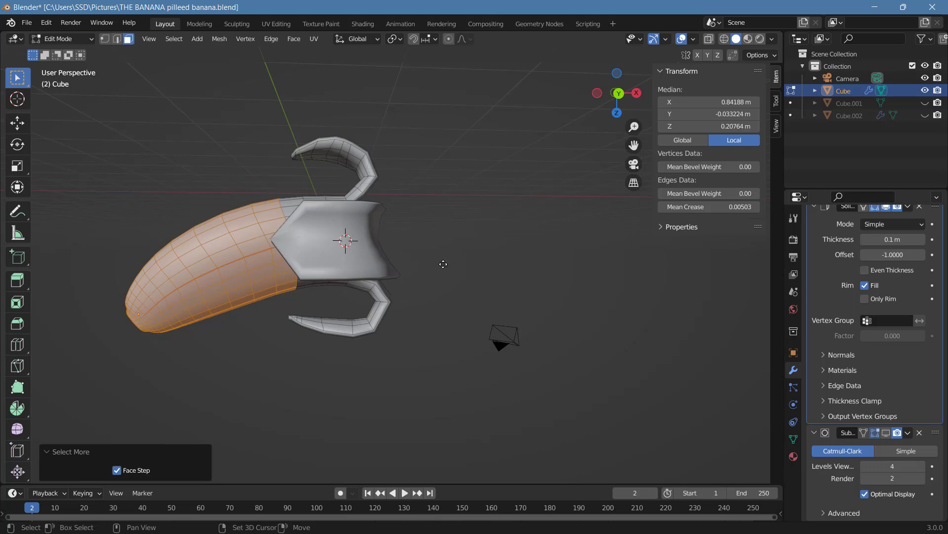
{"action": "key", "text": "shift+d"}
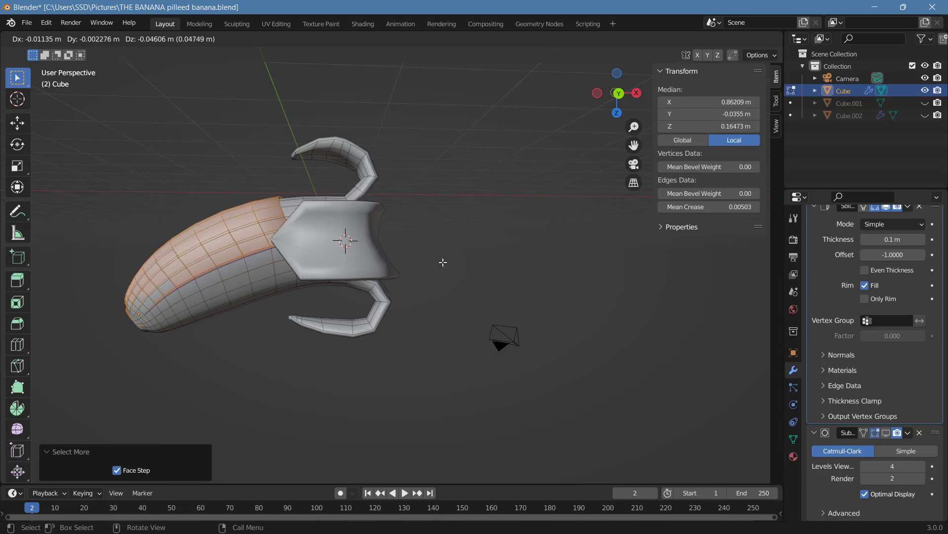
{"action": "key", "text": "Escape"}
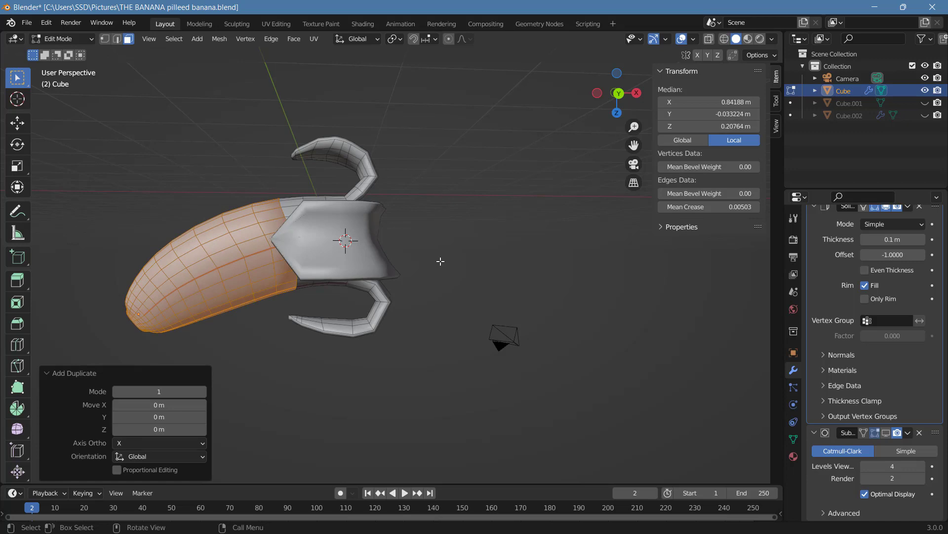
{"action": "key", "text": "p"}
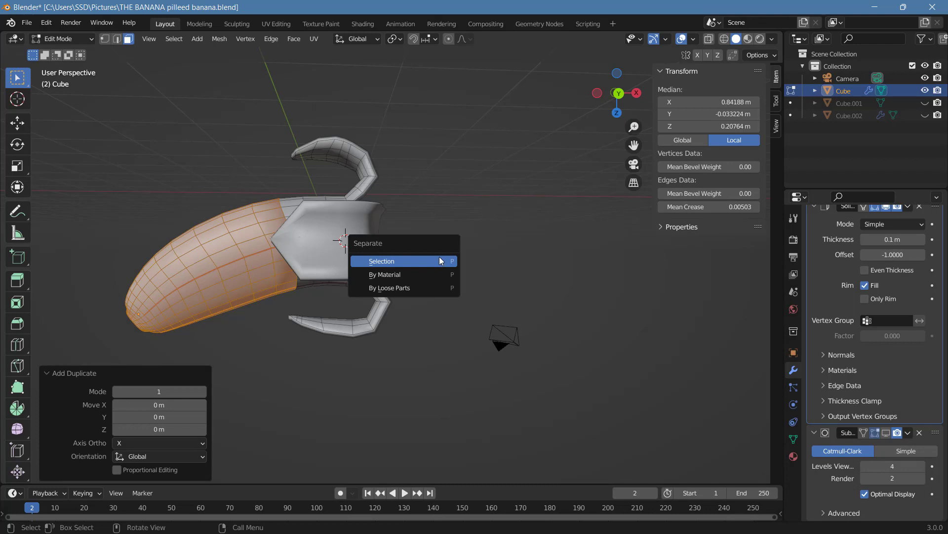
{"action": "left_click", "coordinate": [440, 261]}
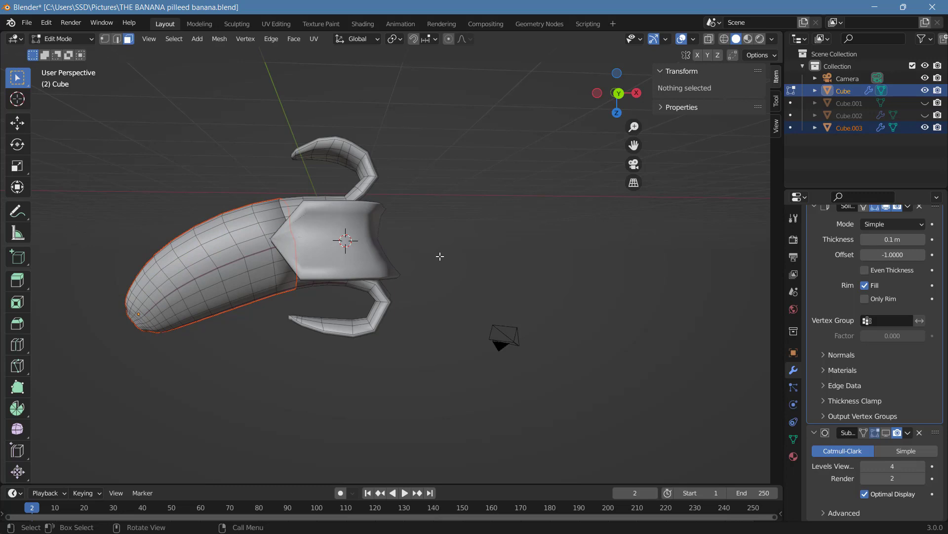
Step: Switch to Object Mode with only the separated body piece selected and rotate it 180° about the global Z axis
{"action": "key", "text": "z"}
{"action": "key", "text": "z"}
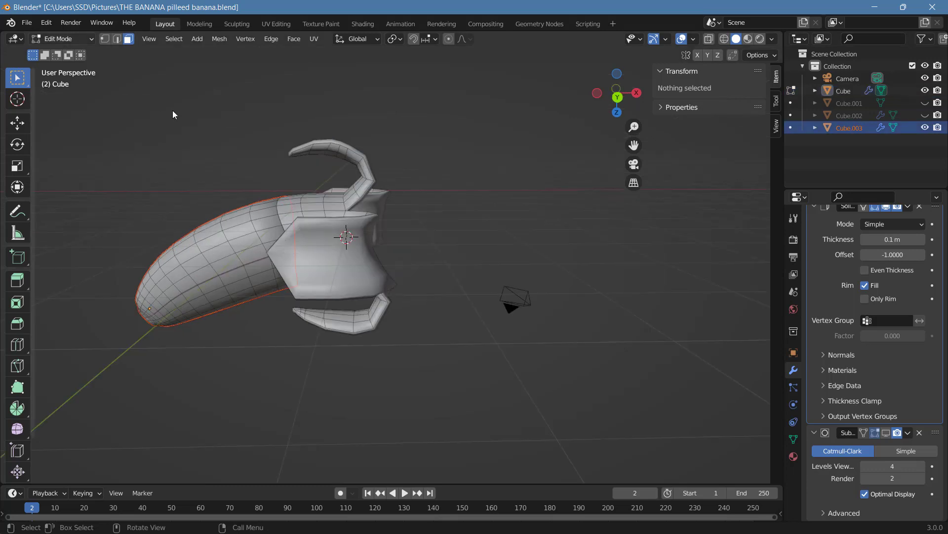
{"action": "key", "text": "Tab"}
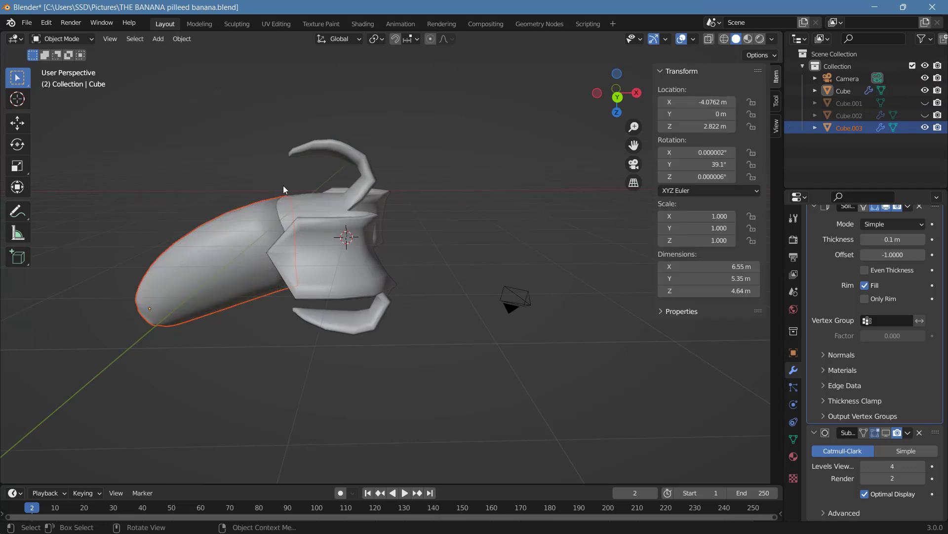
{"action": "key", "text": "r"}
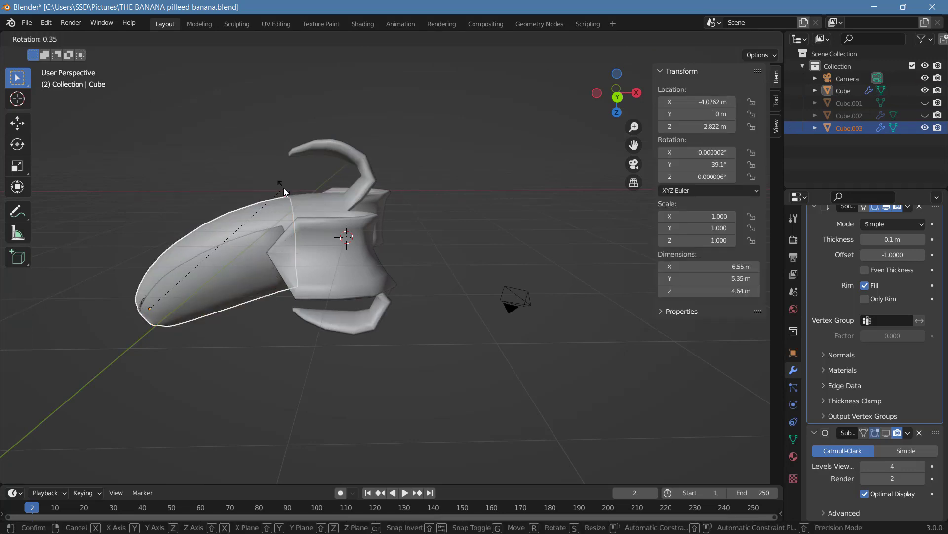
{"action": "key", "text": "z"}
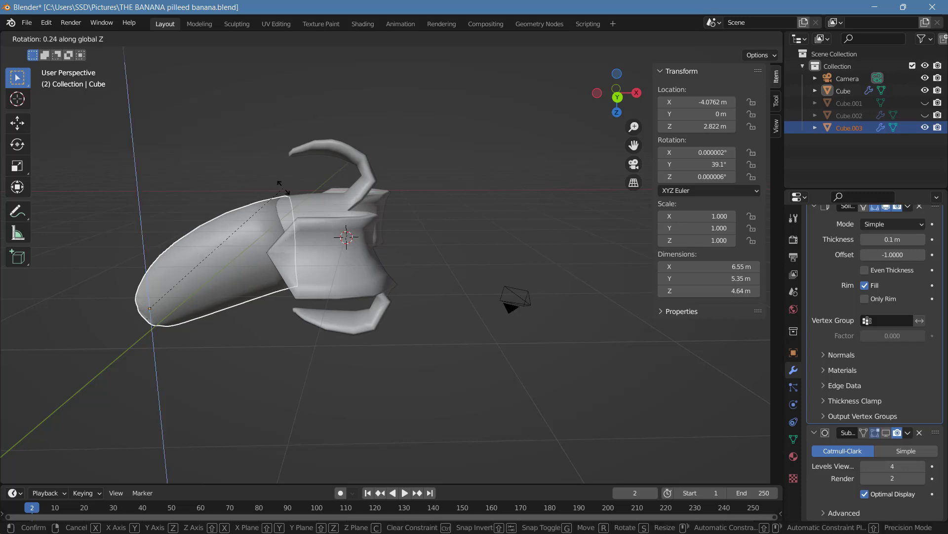
{"action": "type", "text": "180"}
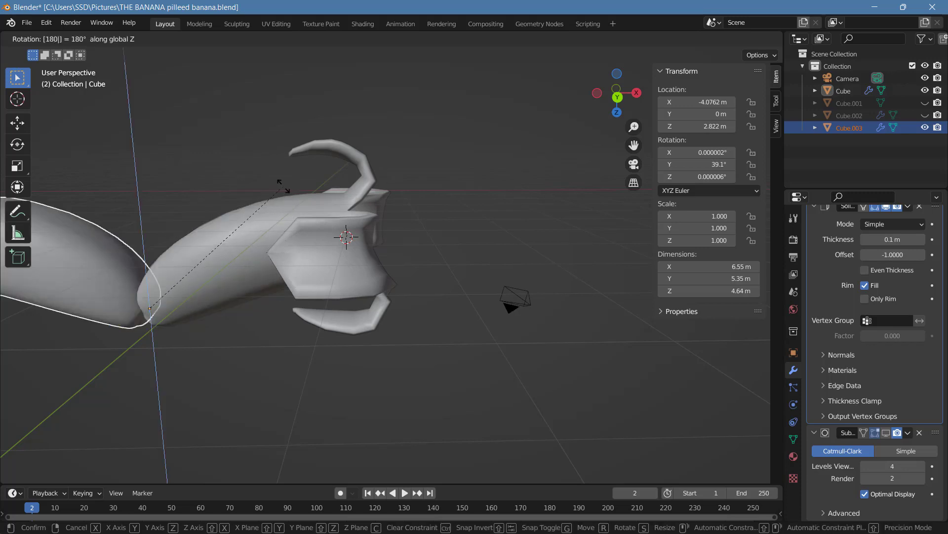
{"action": "key", "text": "Return"}
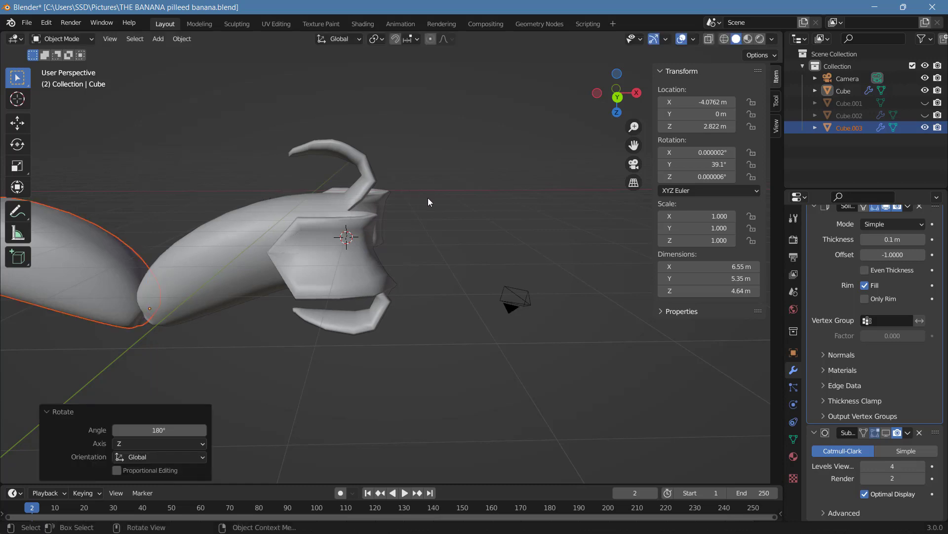
Step: Move the rotated body piece about 7.95 m along the global X axis to the open end of the peel
{"action": "key", "text": "g"}
{"action": "key", "text": "y"}
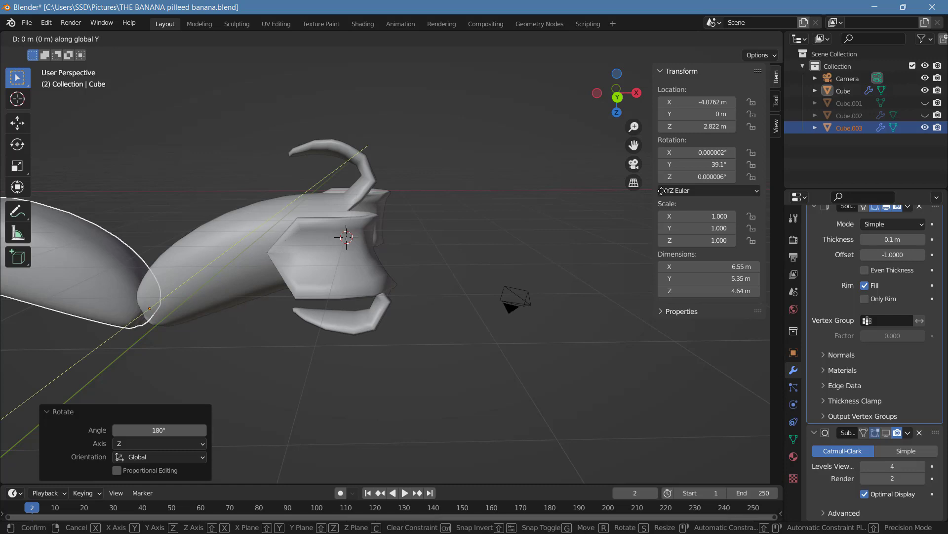
{"action": "key", "text": "x"}
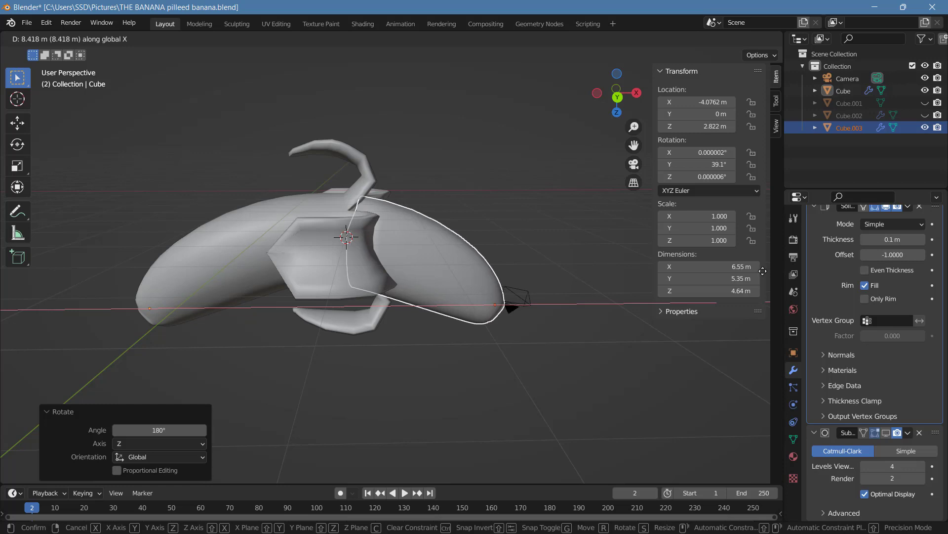
{"action": "left_click", "coordinate": [635, 171]}
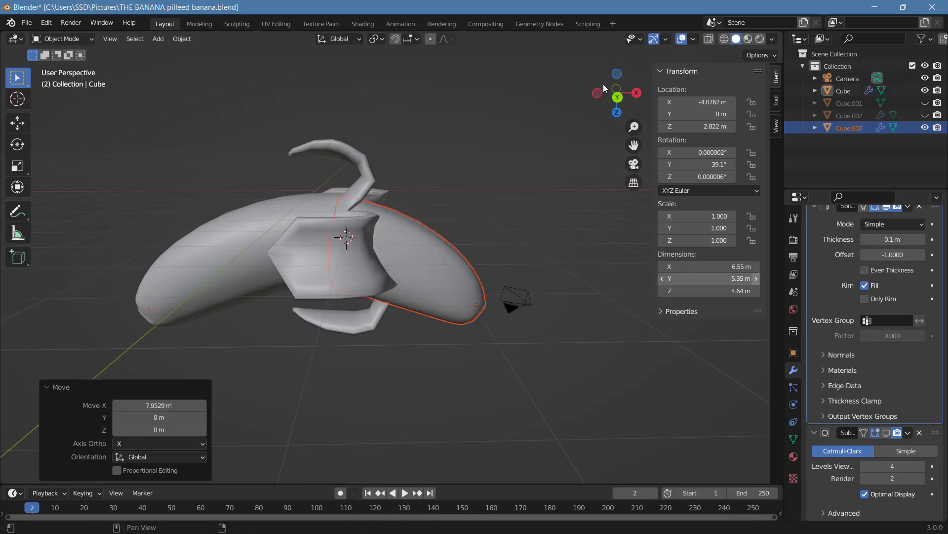
{"action": "left_click_drag", "start_coordinate": [618, 94], "coordinate": [527, 79]}
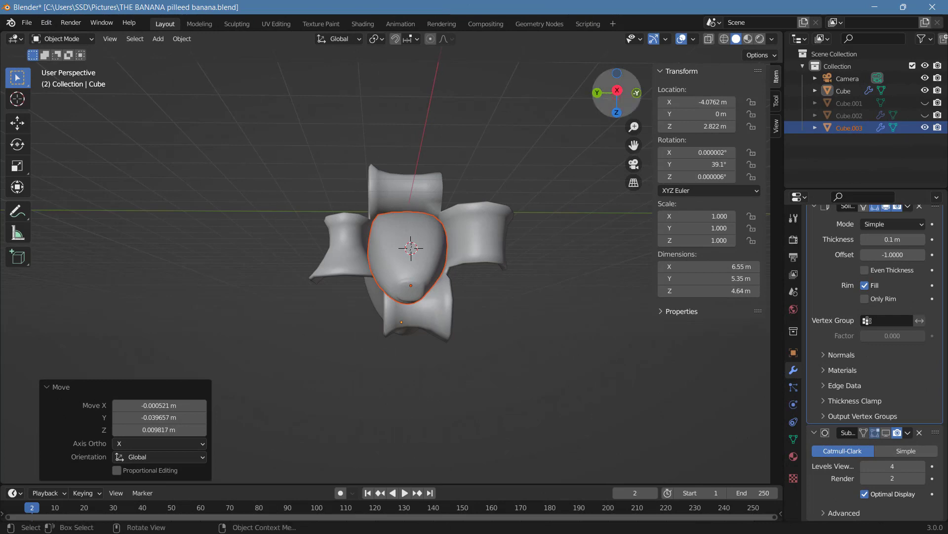
{"action": "left_click_drag", "start_coordinate": [618, 93], "coordinate": [602, 112]}
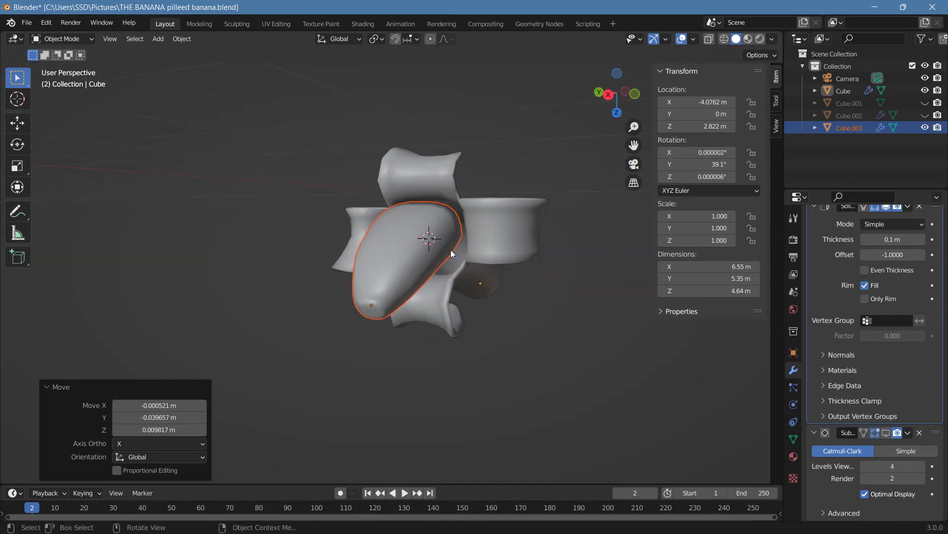
Step: Separate the flipped body piece's mesh into another object, working in edge selection, and return to Object Mode
{"action": "key", "text": "Tab"}
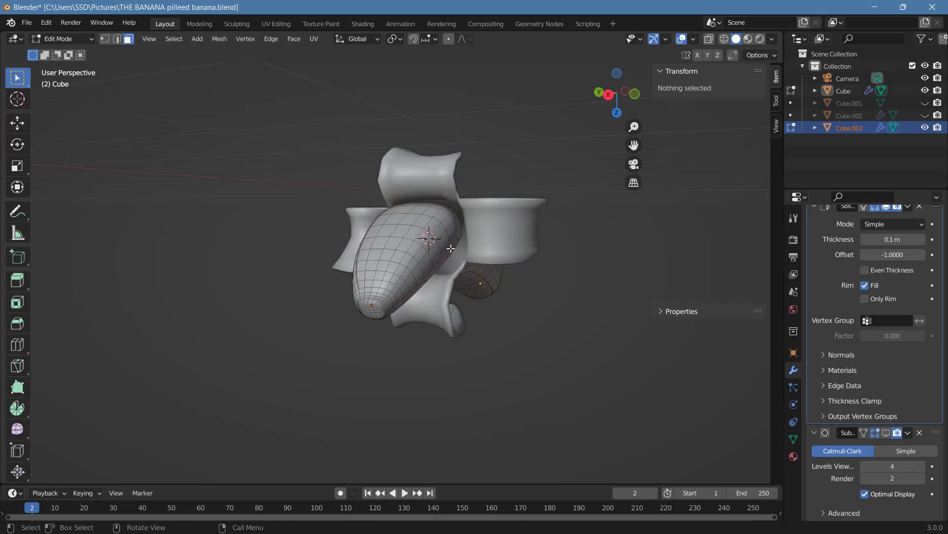
{"action": "left_click", "coordinate": [459, 221]}
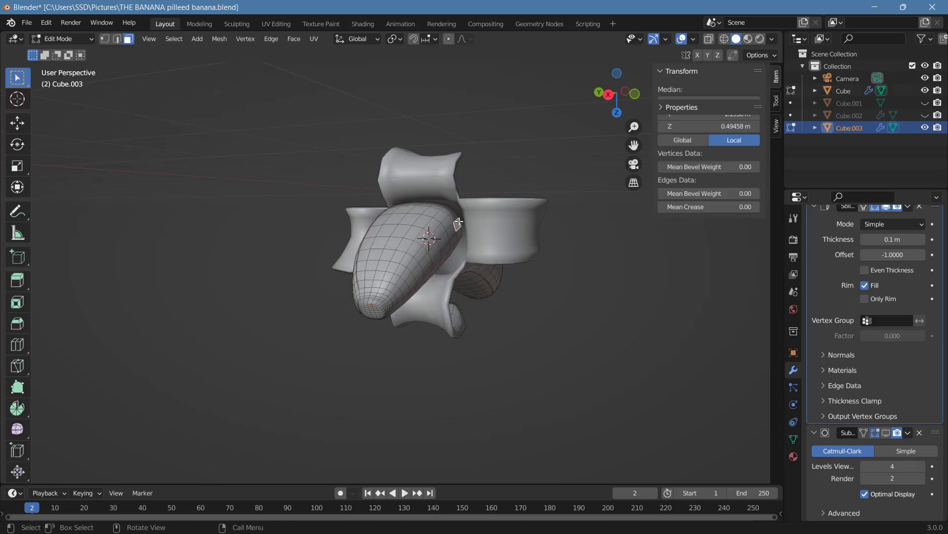
{"action": "left_click", "coordinate": [118, 39]}
{"action": "double_click", "coordinate": [461, 224]}
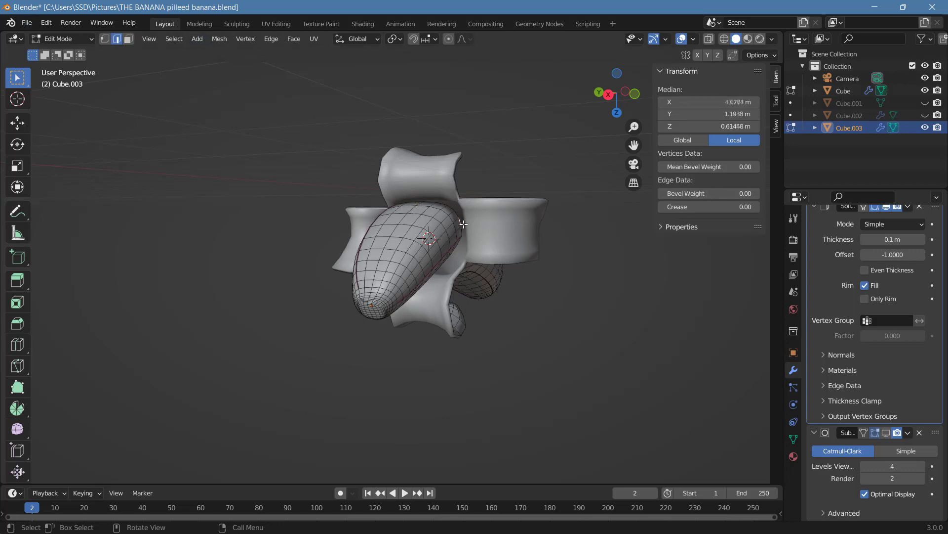
{"action": "left_click_drag", "start_coordinate": [607, 103], "coordinate": [627, 148]}
{"action": "key", "text": "p"}
{"action": "left_click", "coordinate": [72, 40]}
{"action": "left_click", "coordinate": [69, 51]}
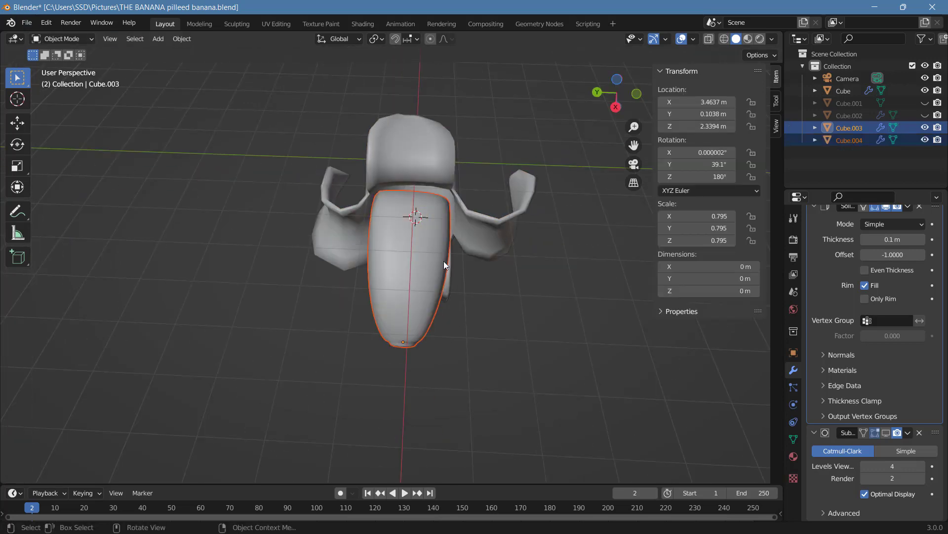
Step: Edit the inner banana piece with proportional editing enabled and scale its geometry by about 1.118
{"action": "left_click", "coordinate": [446, 260], "text": "shift"}
{"action": "key", "text": "Tab"}
{"action": "left_click", "coordinate": [448, 39]}
{"action": "left_click_drag", "start_coordinate": [616, 102], "coordinate": [612, 148]}
{"action": "key", "text": "s"}
{"action": "left_click", "coordinate": [592, 214]}
Step: Move a rim vertex of the inner banana into the peel opening, using smooth proportional editing with a size of about 1.33 m
{"action": "left_click", "coordinate": [105, 39]}
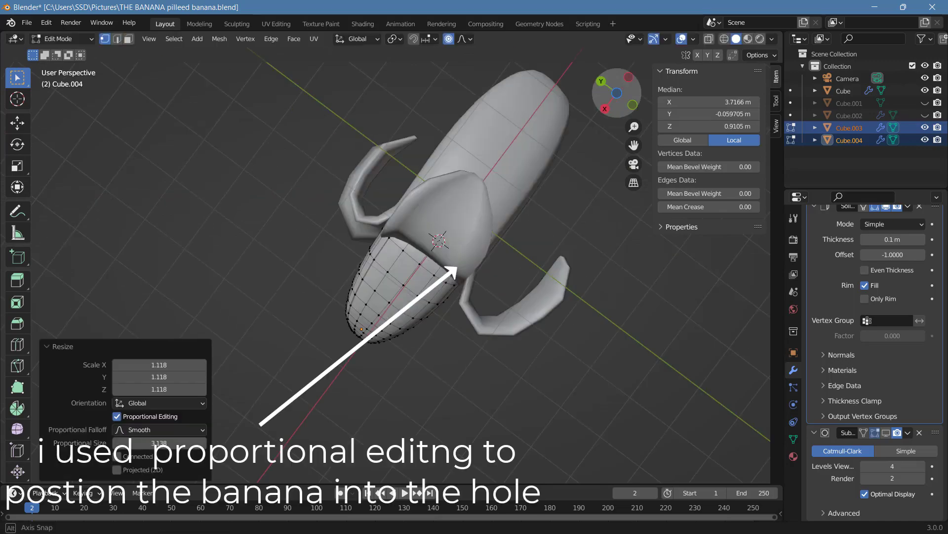
{"action": "left_click", "coordinate": [630, 109]}
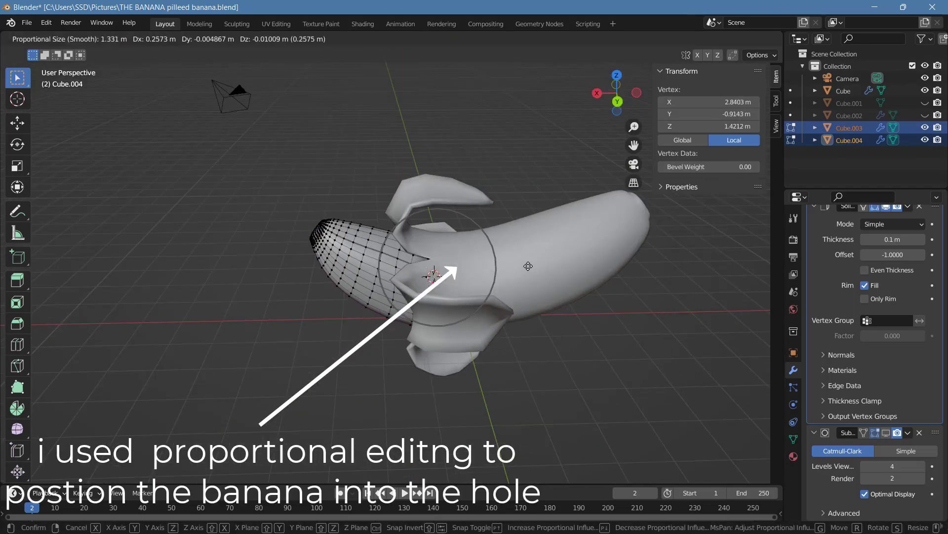
{"action": "key", "text": "Return"}
{"action": "scroll", "coordinate": [425, 254], "scroll_direction": "up", "scroll_amount": 5}
{"action": "key", "text": "g"}
{"action": "left_click_drag", "start_coordinate": [616, 94], "coordinate": [613, 64]}
{"action": "left_click", "coordinate": [568, 207]}
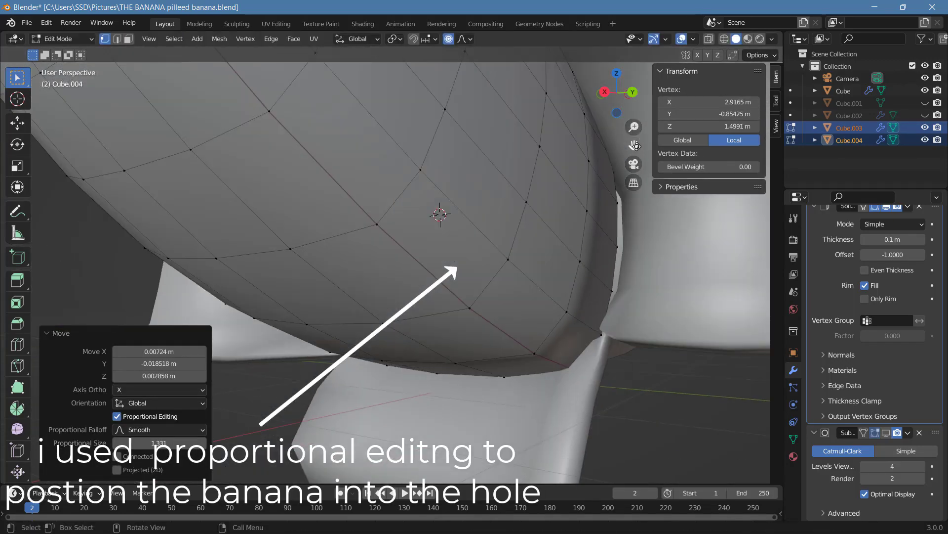
Step: Nudge further rim vertices of the inner banana towards the peel, varying the proportional size between about 0.29 m and 2.14 m
{"action": "left_click", "coordinate": [597, 275]}
{"action": "key", "text": "g"}
{"action": "scroll", "coordinate": [602, 280], "scroll_direction": "down", "scroll_amount": 2}
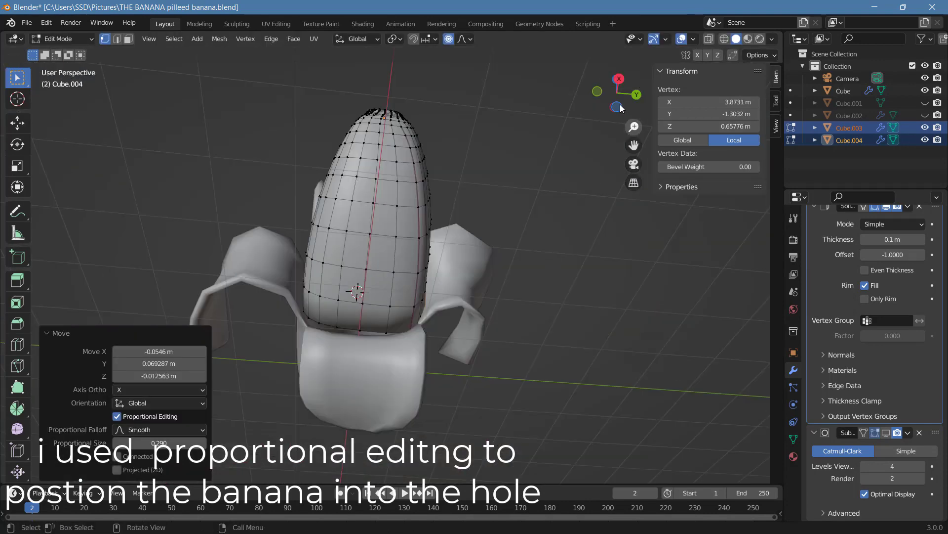
{"action": "key", "text": "g"}
{"action": "scroll", "coordinate": [357, 228], "scroll_direction": "down", "scroll_amount": 20}
{"action": "left_click", "coordinate": [345, 220]}
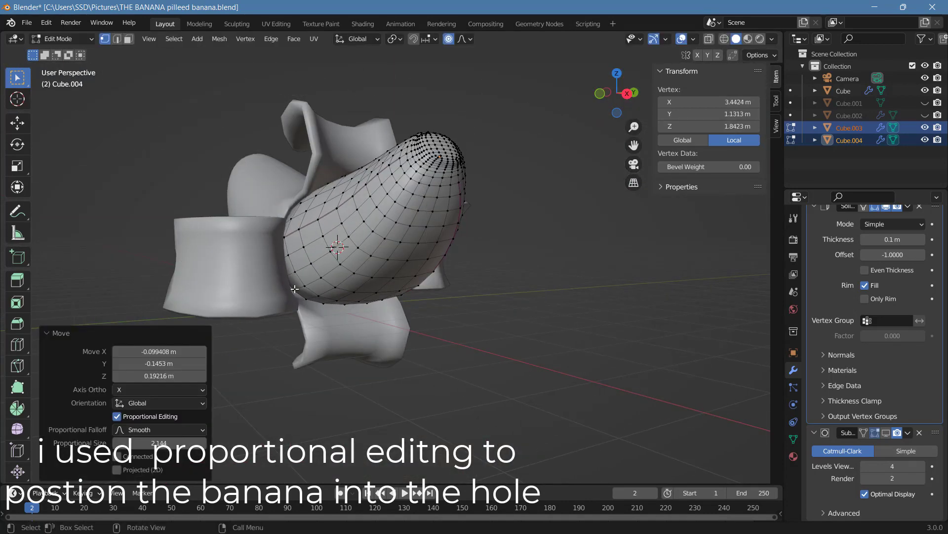
Step: Pull the inner banana's rim vertices between two peel strips into the opening with a proportional size of about 2.14 m
{"action": "left_click", "coordinate": [296, 291]}
{"action": "key", "text": "g"}
{"action": "left_click", "coordinate": [334, 301]}
{"action": "middle_click_drag", "start_coordinate": [334, 302], "coordinate": [321, 341]}
{"action": "left_click", "coordinate": [326, 312]}
{"action": "key", "text": "g"}
{"action": "left_click", "coordinate": [332, 318]}
{"action": "key", "text": "g"}
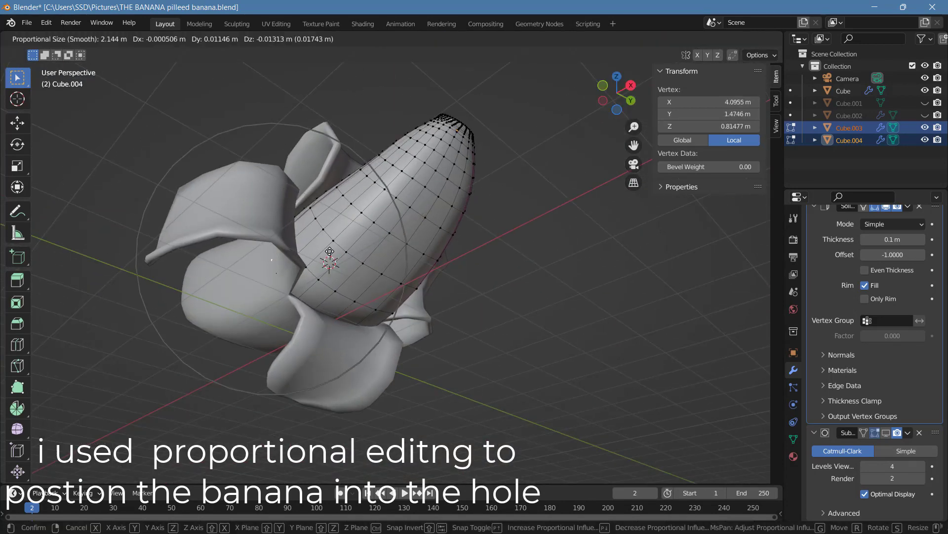
{"action": "left_click", "coordinate": [324, 296]}
Step: Tuck the rim vertices on the opposite side of the inner banana under the peel, finishing with a proportional size of about 0.51 m
{"action": "middle_click_drag", "start_coordinate": [323, 296], "coordinate": [462, 297]}
{"action": "left_click", "coordinate": [463, 298]}
{"action": "key", "text": "g"}
{"action": "left_click", "coordinate": [467, 290]}
{"action": "left_click", "coordinate": [475, 280]}
{"action": "key", "text": "g"}
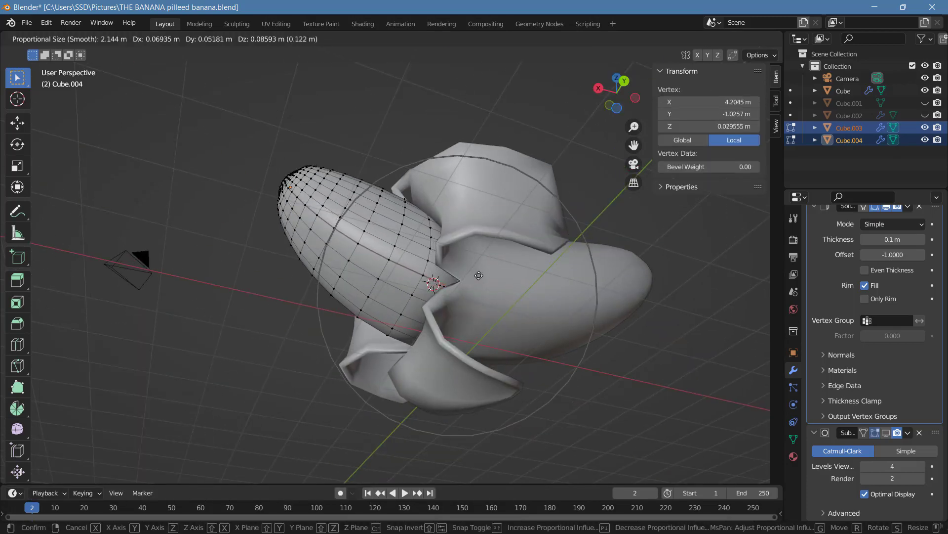
{"action": "left_click", "coordinate": [478, 275]}
{"action": "key", "text": "g"}
{"action": "left_click", "coordinate": [481, 274]}
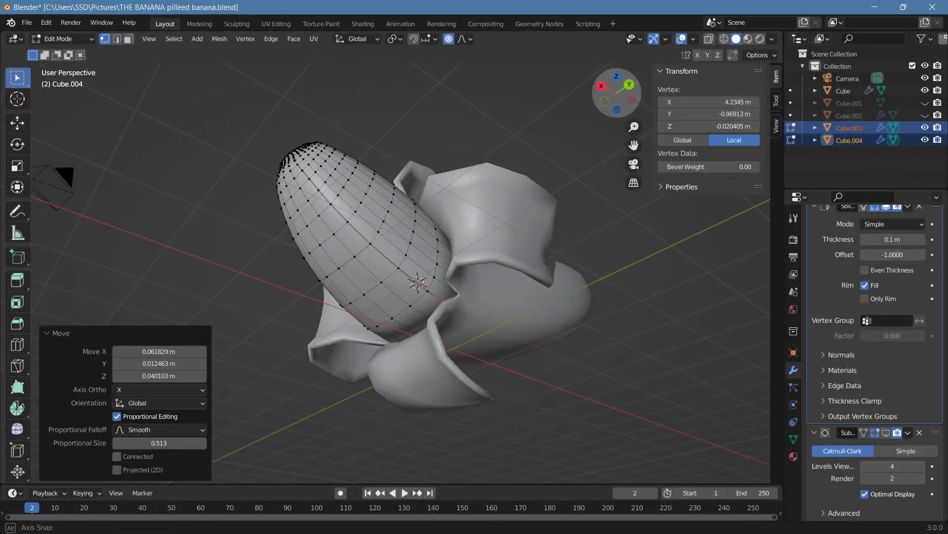
Step: In face selection, box-select the four central faces at the inner banana's tip and grow the selection three times over the tip
{"action": "middle_click_drag", "start_coordinate": [482, 274], "coordinate": [556, 103]}
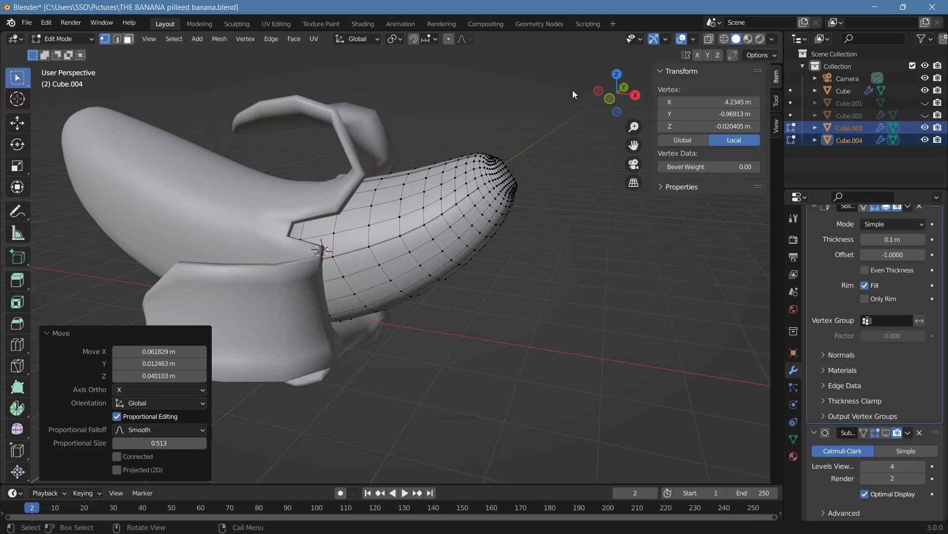
{"action": "key", "text": "3"}
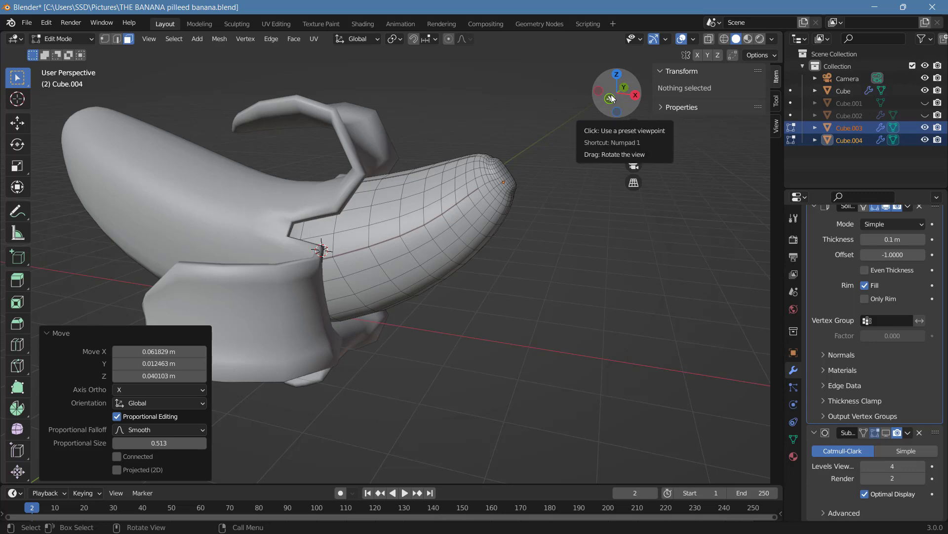
{"action": "left_click_drag", "start_coordinate": [611, 94], "coordinate": [540, 171]}
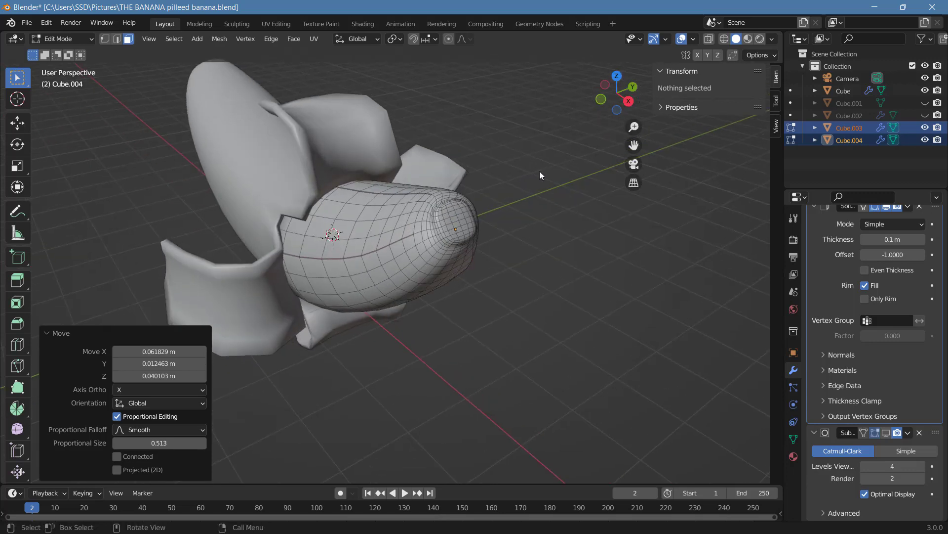
{"action": "scroll", "coordinate": [513, 192], "scroll_direction": "up", "scroll_amount": 3}
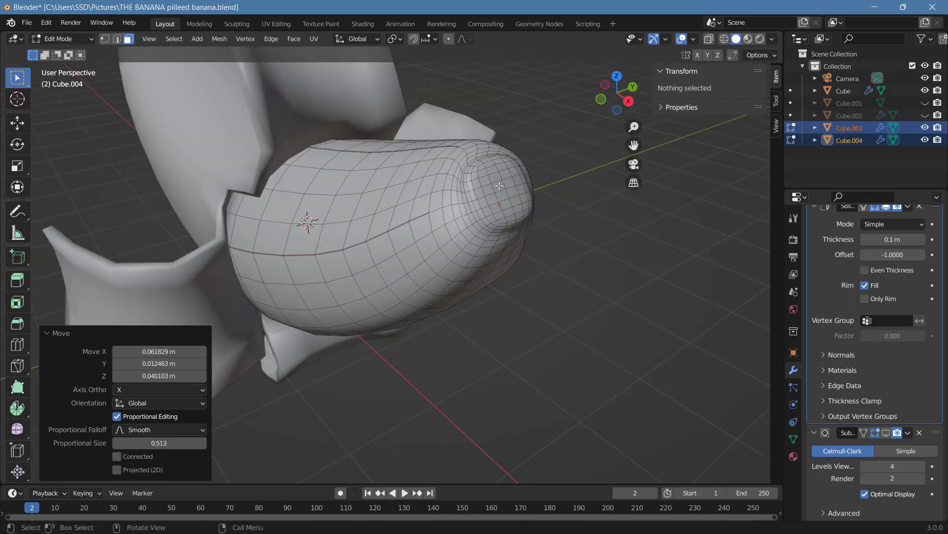
{"action": "key", "text": "b"}
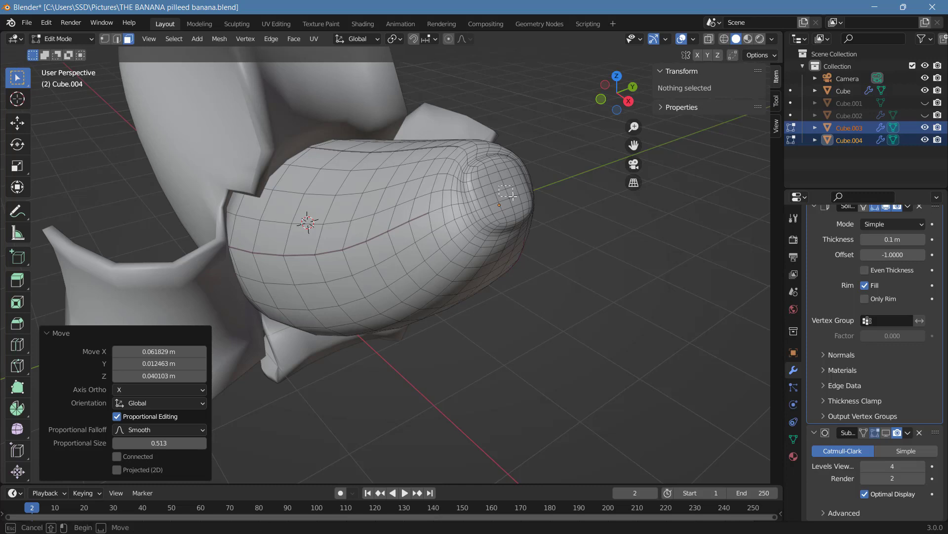
{"action": "left_click_drag", "start_coordinate": [513, 196], "coordinate": [494, 179]}
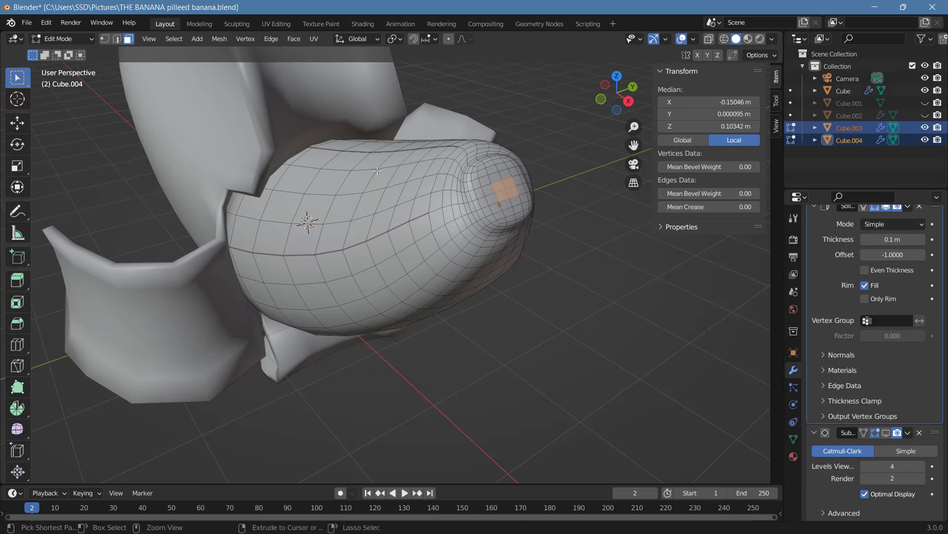
{"action": "key", "text": "ctrl+KP_Add"}
{"action": "key", "text": "ctrl+KP_Add"}
{"action": "key", "text": "ctrl+KP_Add"}
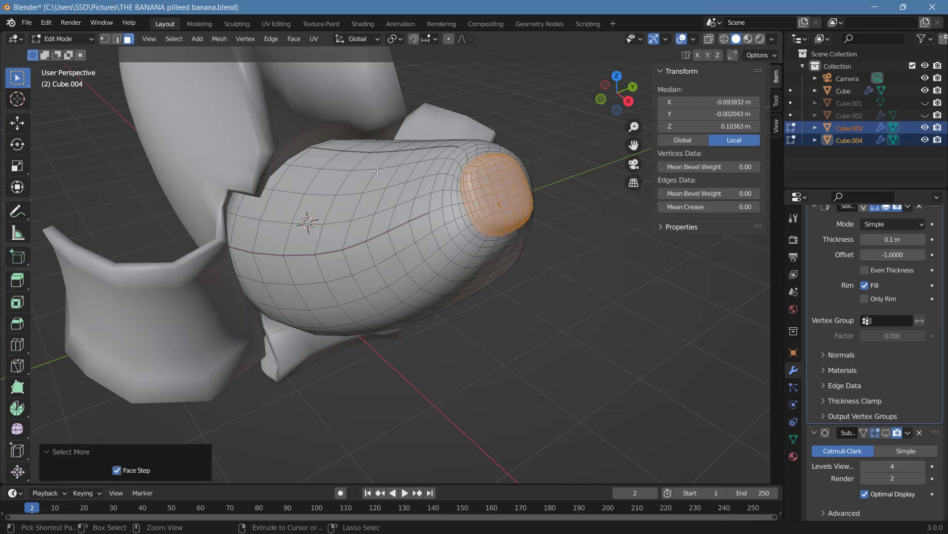
Step: Grow the face selection over the inner banana's tip four more times and shrink it back once
{"action": "key", "text": "ctrl+KP_Add"}
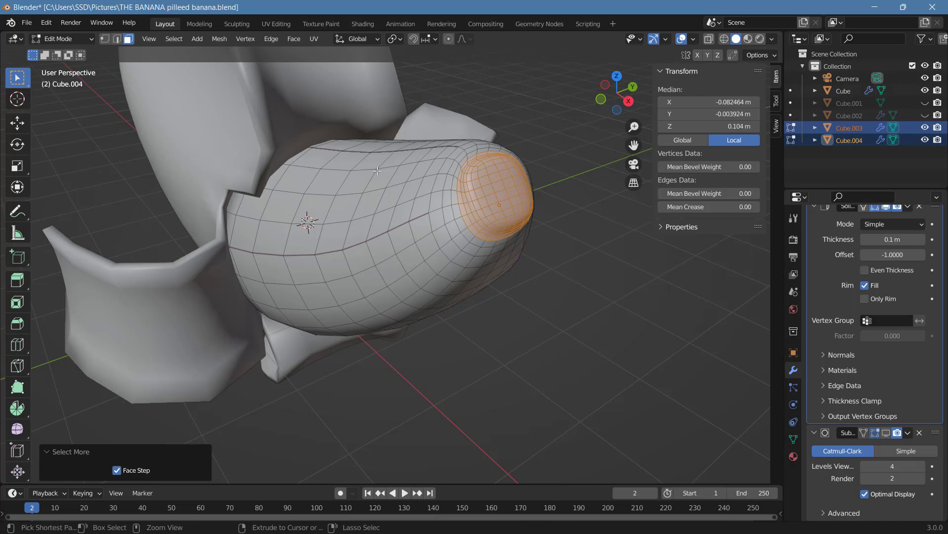
{"action": "key", "text": "ctrl+KP_Add"}
{"action": "key", "text": "ctrl+KP_Add"}
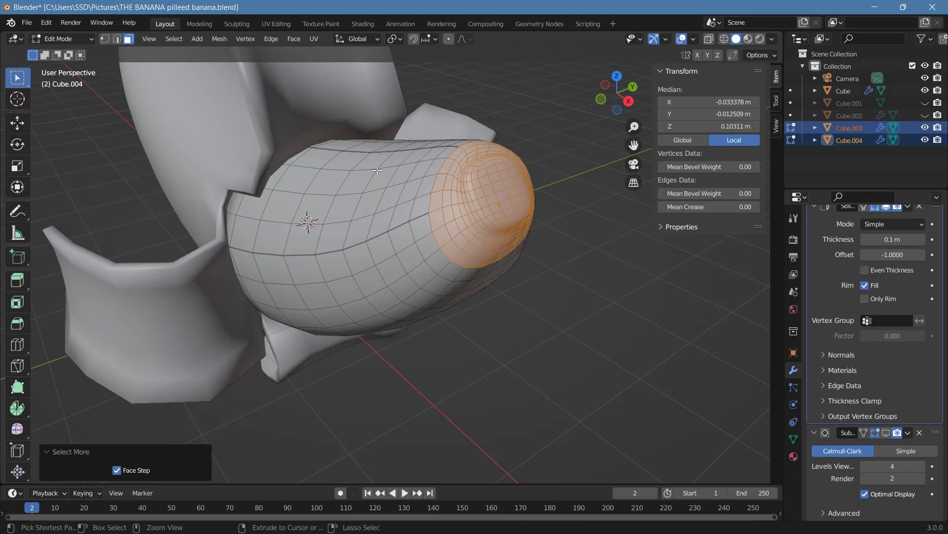
{"action": "key", "text": "ctrl+KP_Add"}
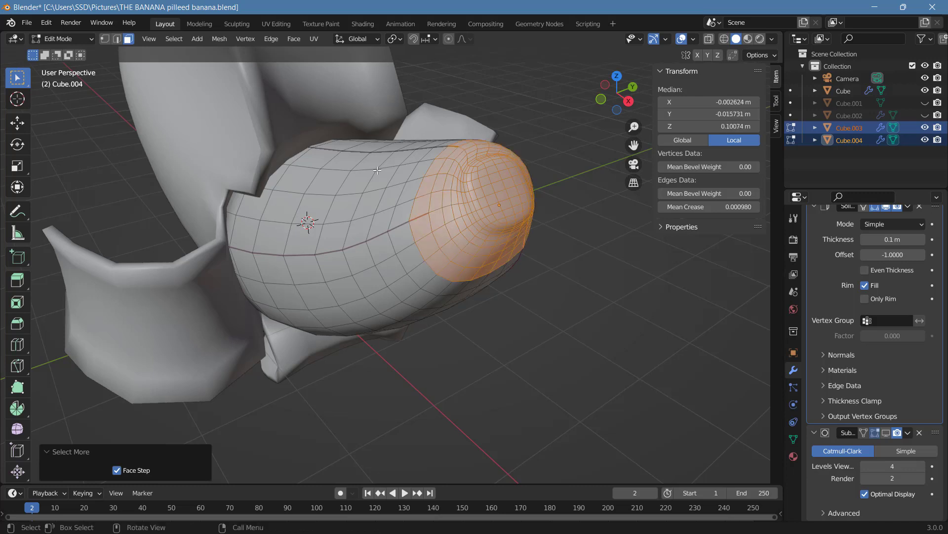
{"action": "scroll", "coordinate": [377, 170], "scroll_direction": "down", "scroll_amount": 2}
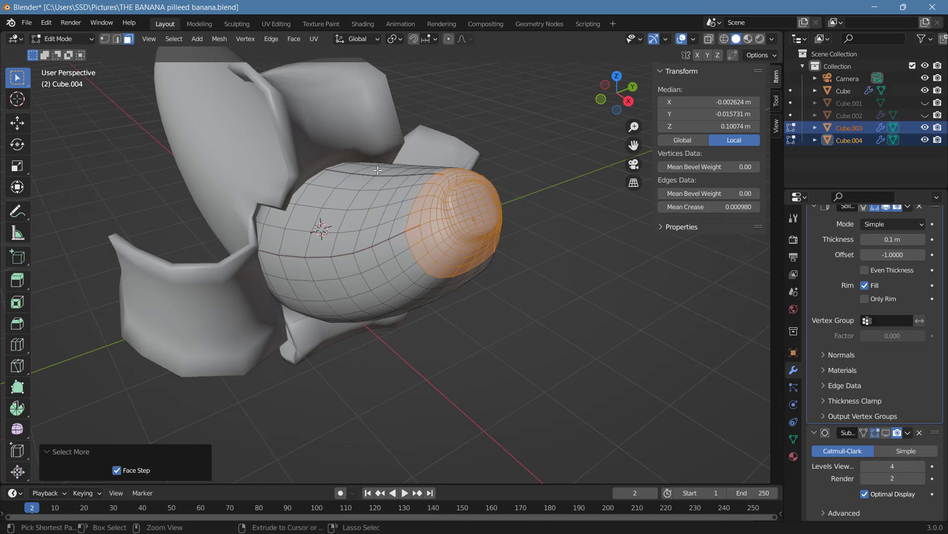
{"action": "key", "text": "ctrl+KP_Subtract"}
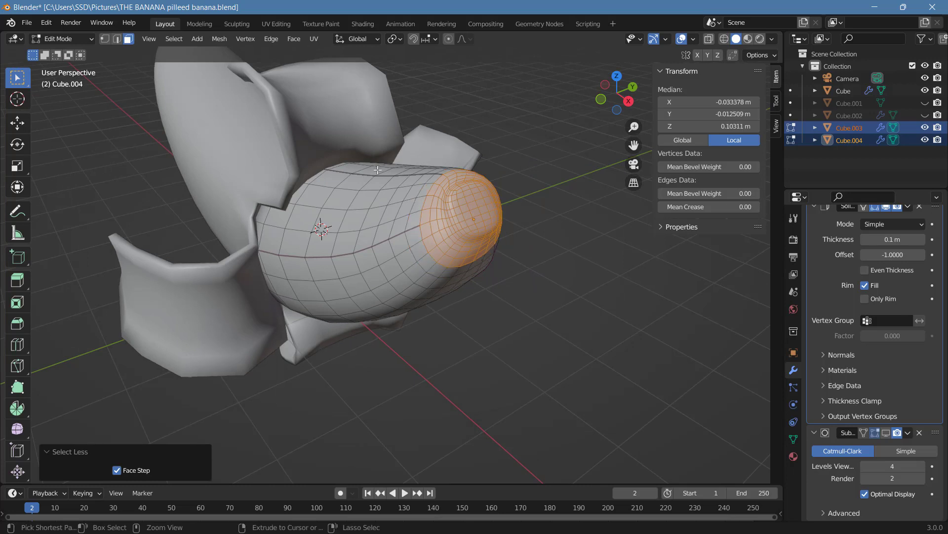
Step: Try deleting the edges of the selected tip area, and undo the deletion
{"action": "key", "text": "x"}
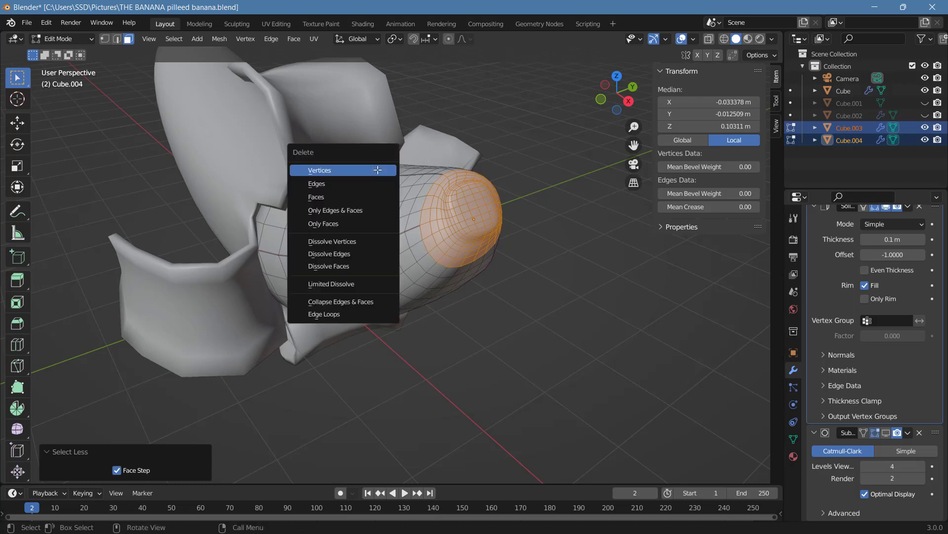
{"action": "key", "text": "Down"}
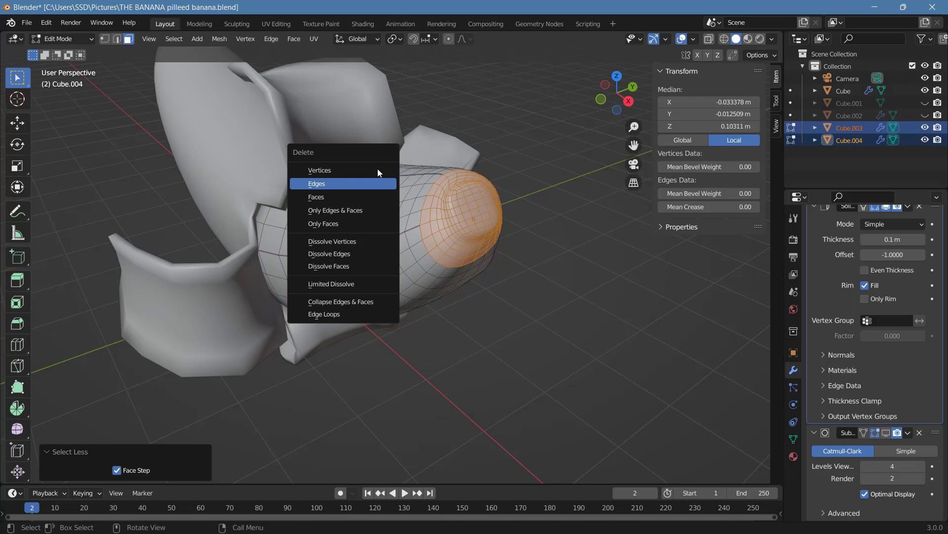
{"action": "key", "text": "Return"}
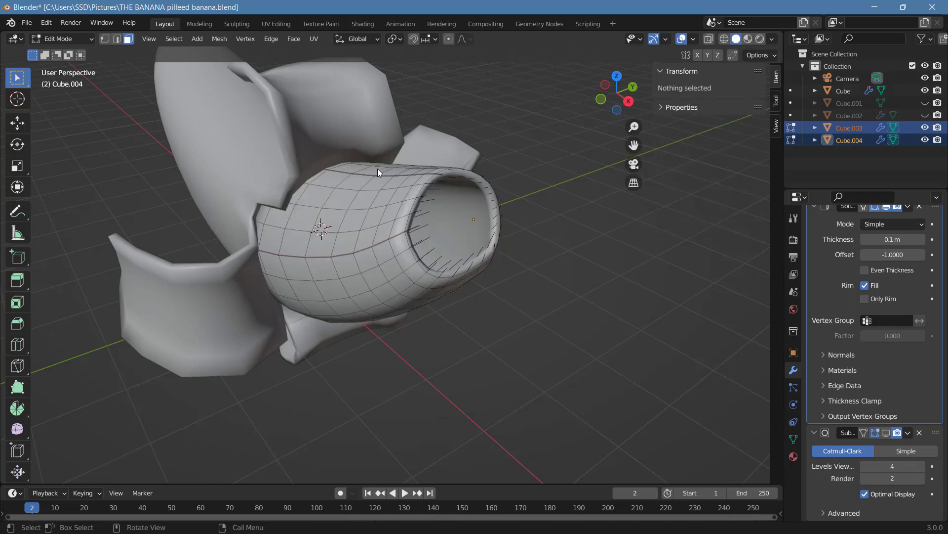
{"action": "key", "text": "ctrl+z"}
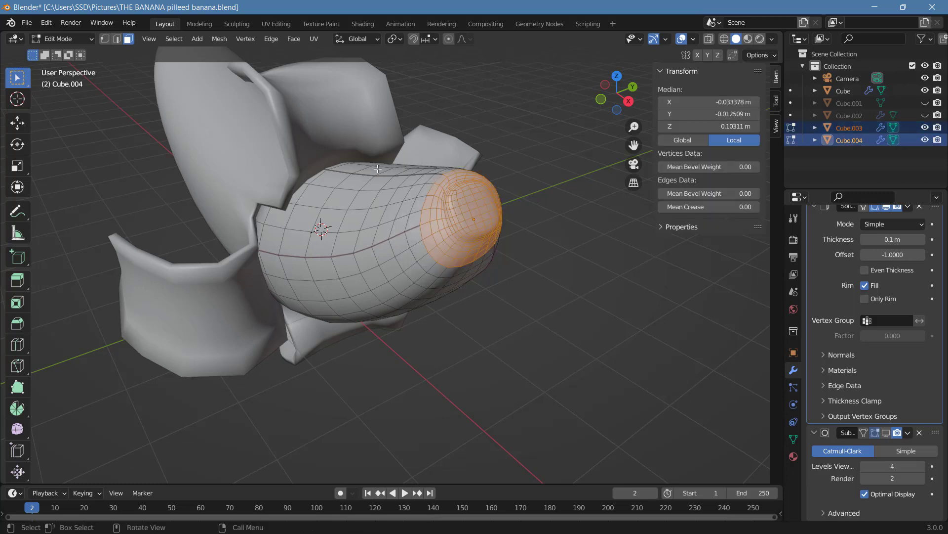
Step: Delete the selected tip faces of the inner banana and select the edge loop around the opening
{"action": "key", "text": "x"}
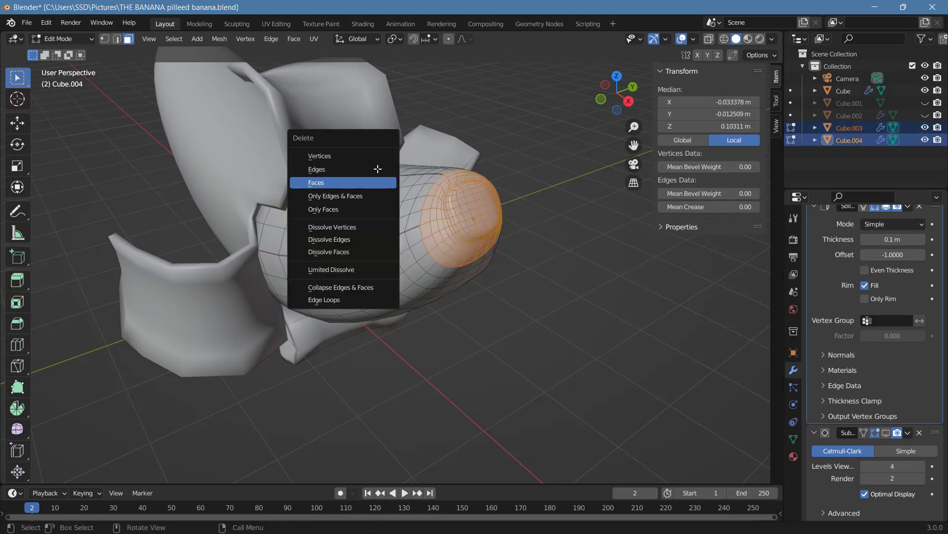
{"action": "left_click", "coordinate": [378, 169]}
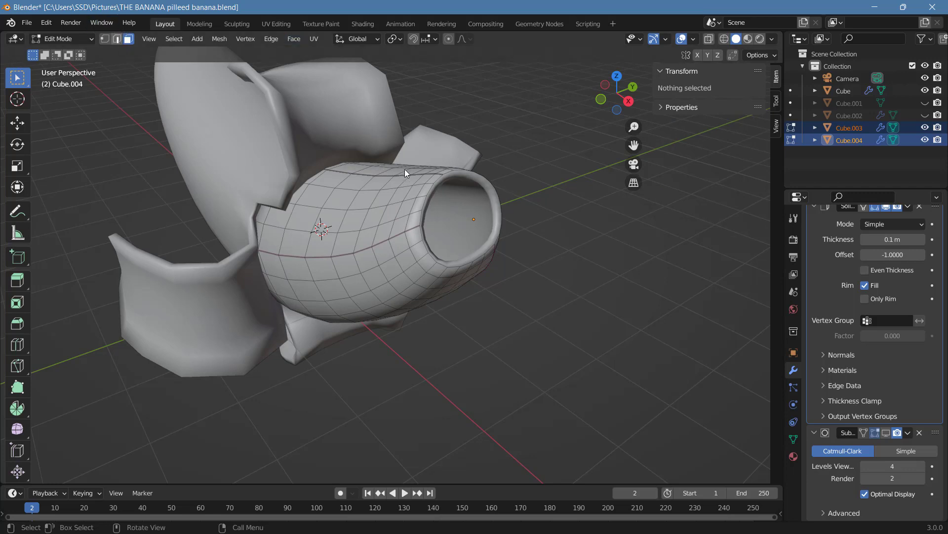
{"action": "key", "text": "2"}
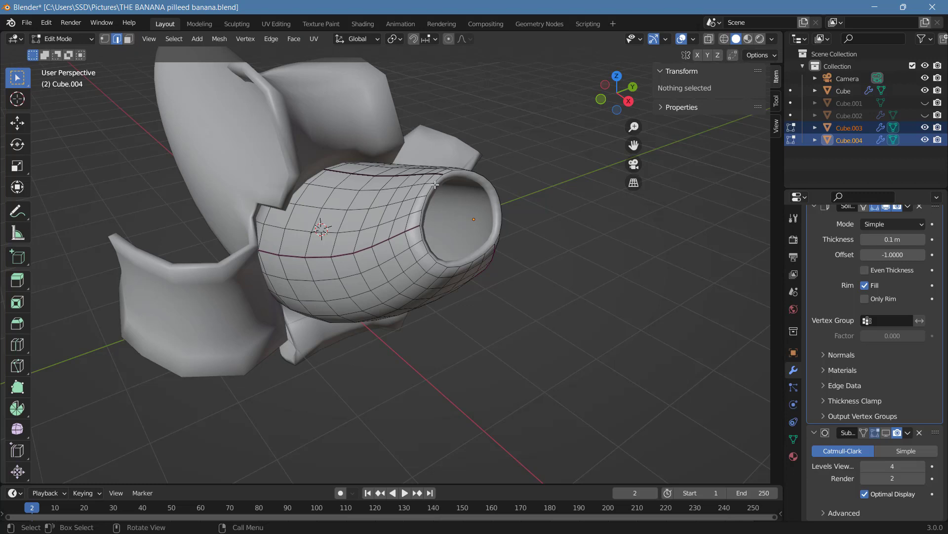
{"action": "left_click", "coordinate": [434, 185], "text": "alt"}
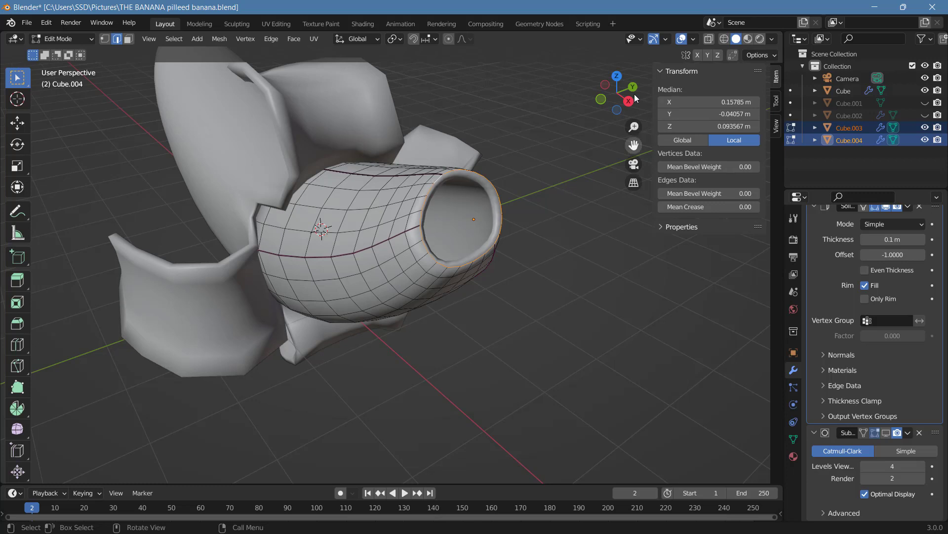
Step: Scale the selected rim loop to about 0.632 with smooth proportional editing at a size of about 0.751
{"action": "left_click_drag", "start_coordinate": [636, 98], "coordinate": [583, 196]}
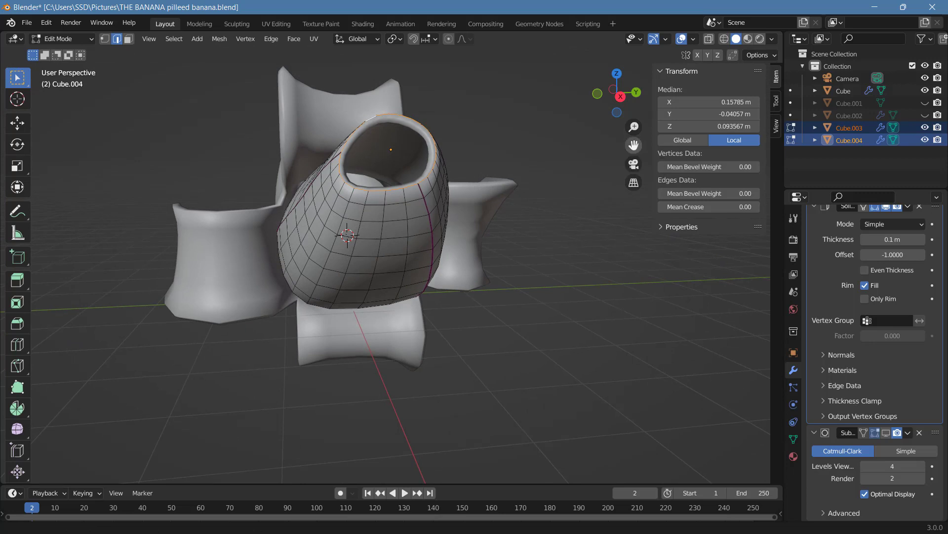
{"action": "left_click_drag", "start_coordinate": [634, 145], "coordinate": [587, 192]}
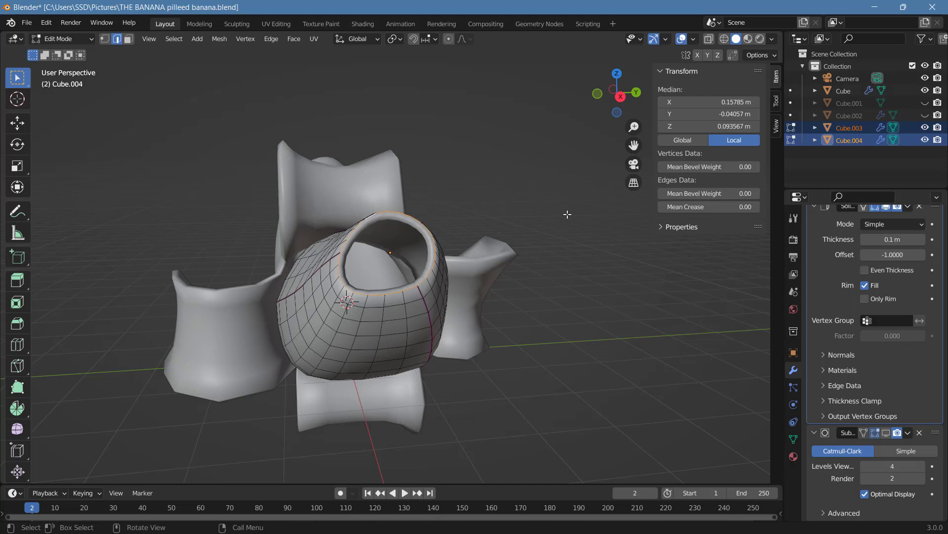
{"action": "left_click", "coordinate": [455, 40]}
{"action": "key", "text": "o"}
{"action": "key", "text": "s"}
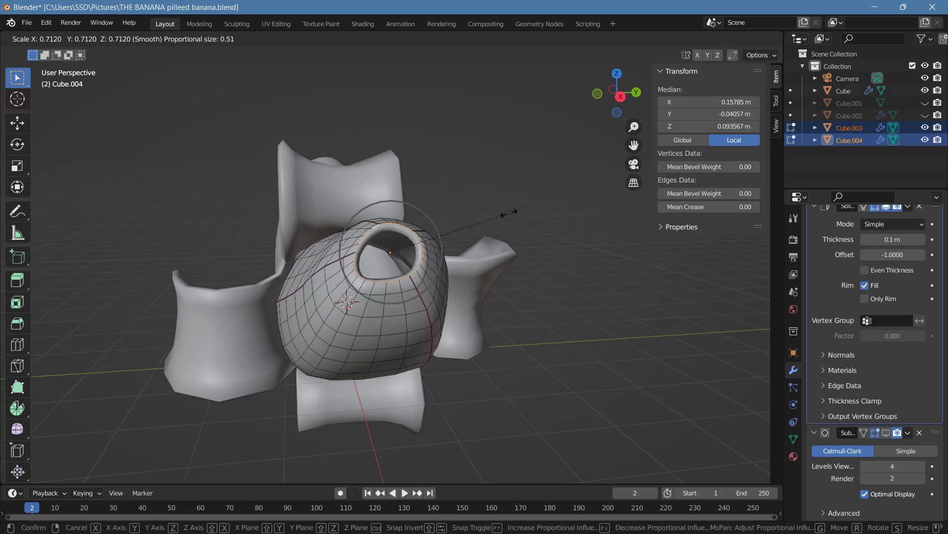
{"action": "scroll", "coordinate": [509, 214], "scroll_direction": "down", "scroll_amount": 2}
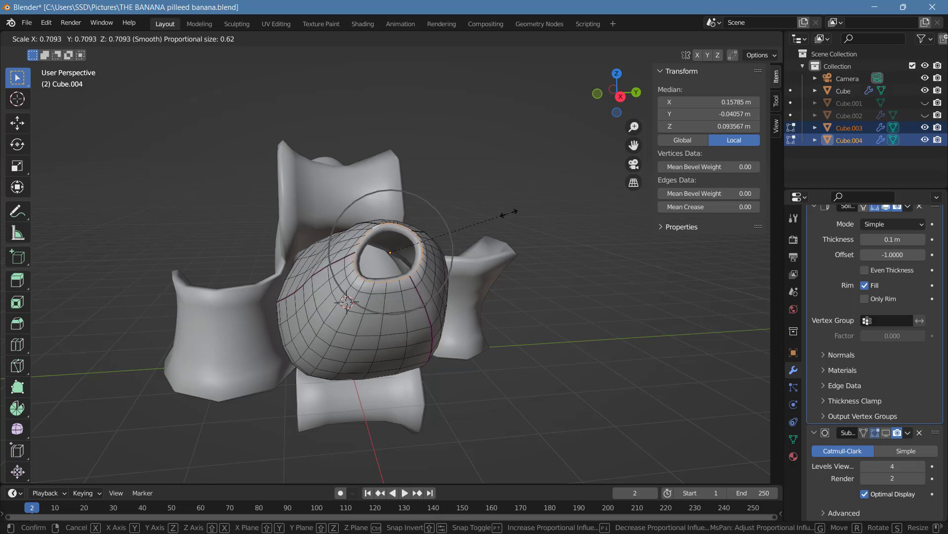
{"action": "scroll", "coordinate": [508, 213], "scroll_direction": "down", "scroll_amount": 1}
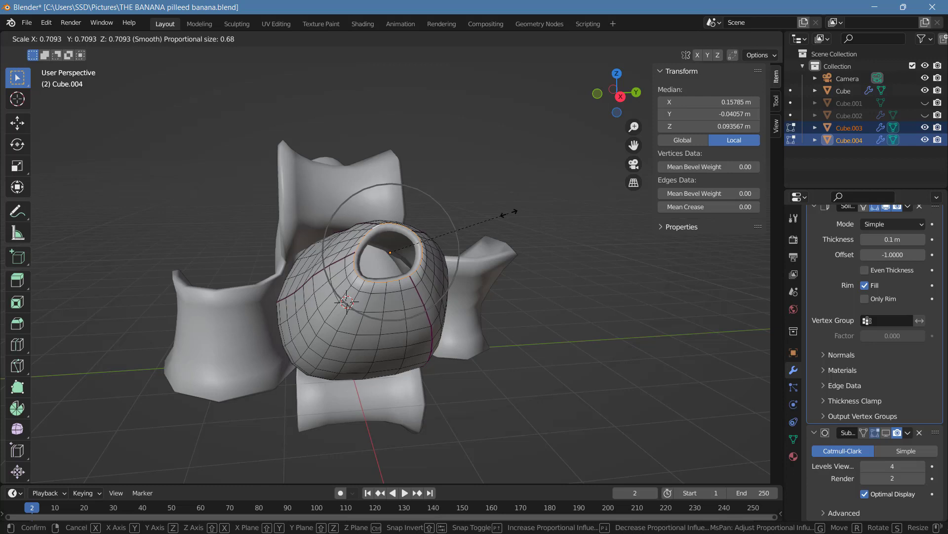
{"action": "scroll", "coordinate": [509, 213], "scroll_direction": "down", "scroll_amount": 1}
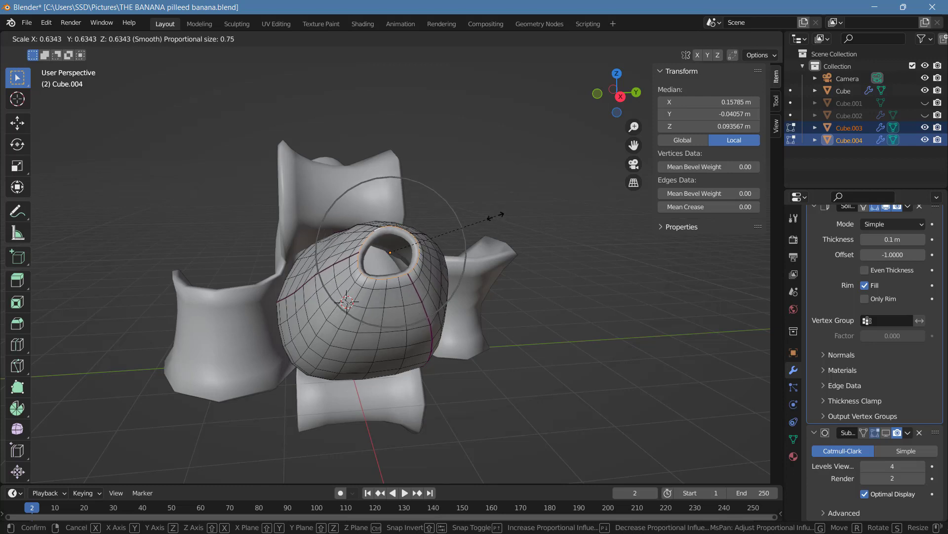
{"action": "left_click", "coordinate": [495, 215]}
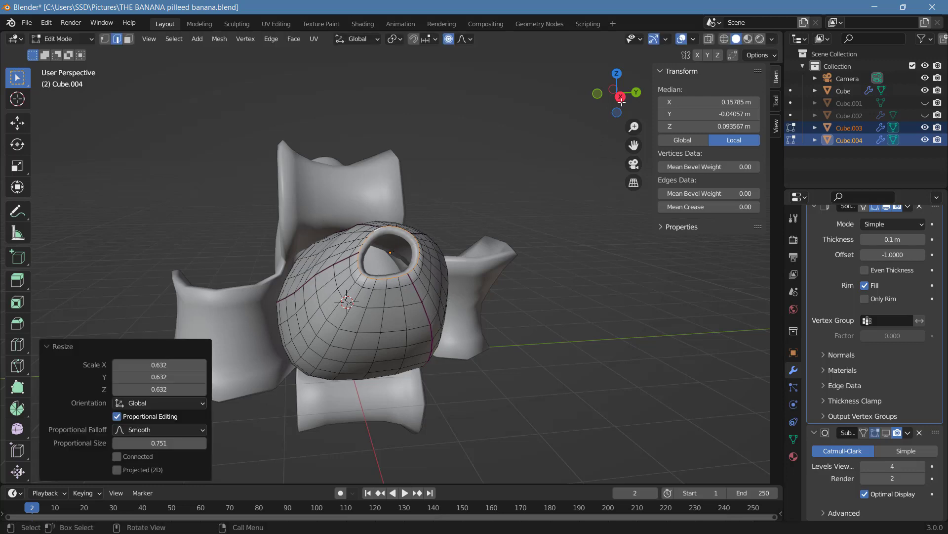
Step: Taper the tip further by scaling the rim loop to about 0.340 with a proportional size of about 1.331
{"action": "left_click_drag", "start_coordinate": [631, 106], "coordinate": [743, 116]}
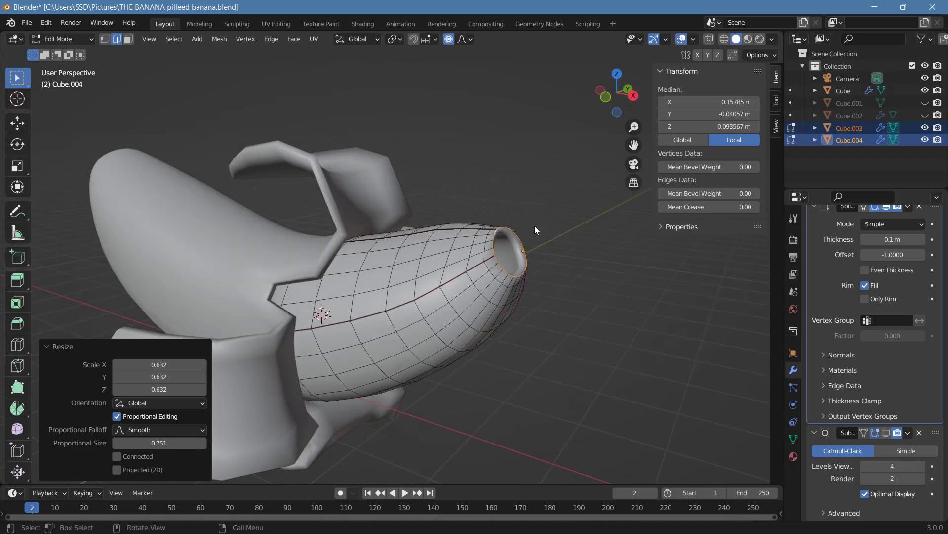
{"action": "key", "text": "s"}
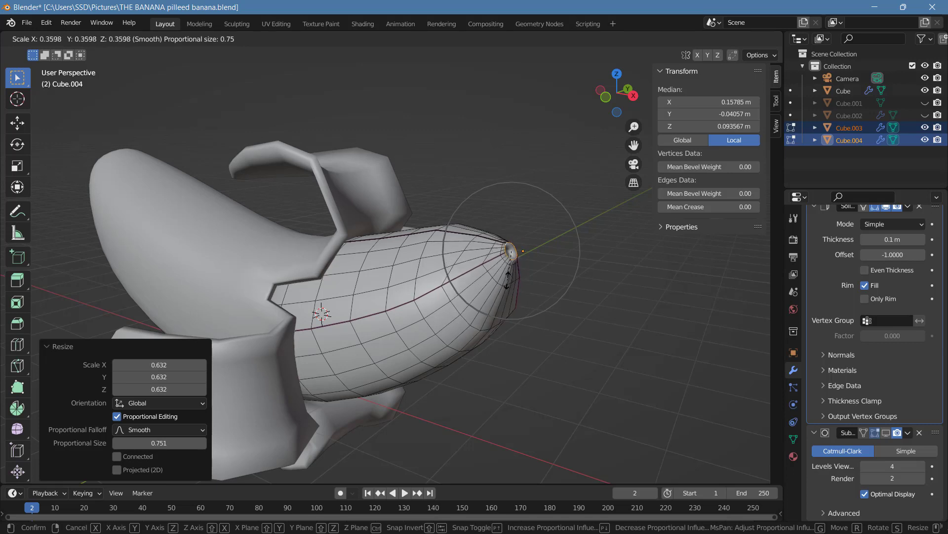
{"action": "scroll", "coordinate": [507, 279], "scroll_direction": "up", "scroll_amount": 1}
{"action": "scroll", "coordinate": [508, 280], "scroll_direction": "down", "scroll_amount": 2}
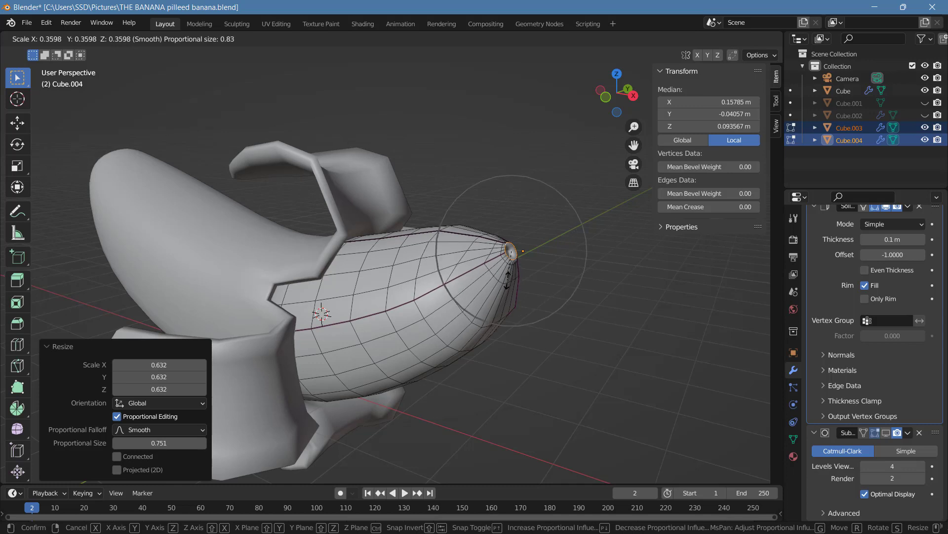
{"action": "scroll", "coordinate": [507, 280], "scroll_direction": "down", "scroll_amount": 3}
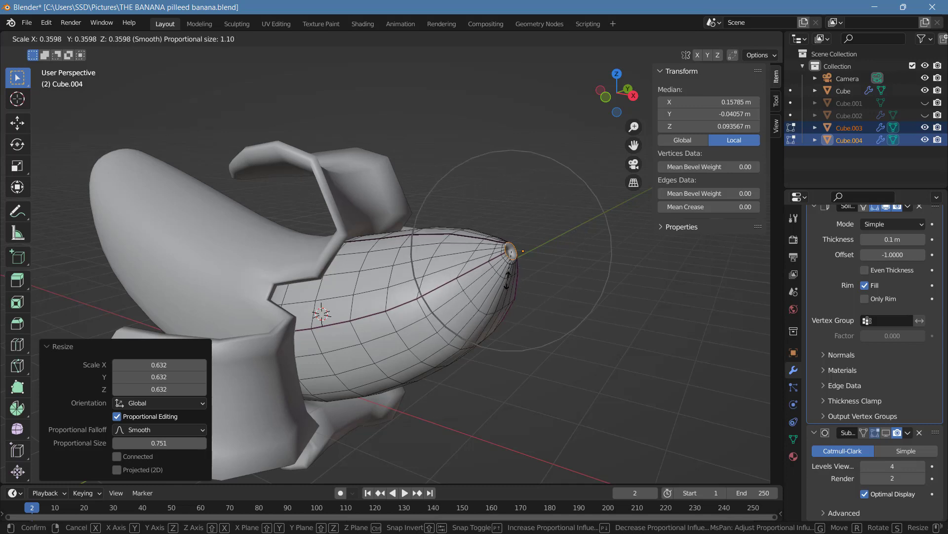
{"action": "scroll", "coordinate": [507, 279], "scroll_direction": "down", "scroll_amount": 2}
{"action": "left_click", "coordinate": [507, 279]}
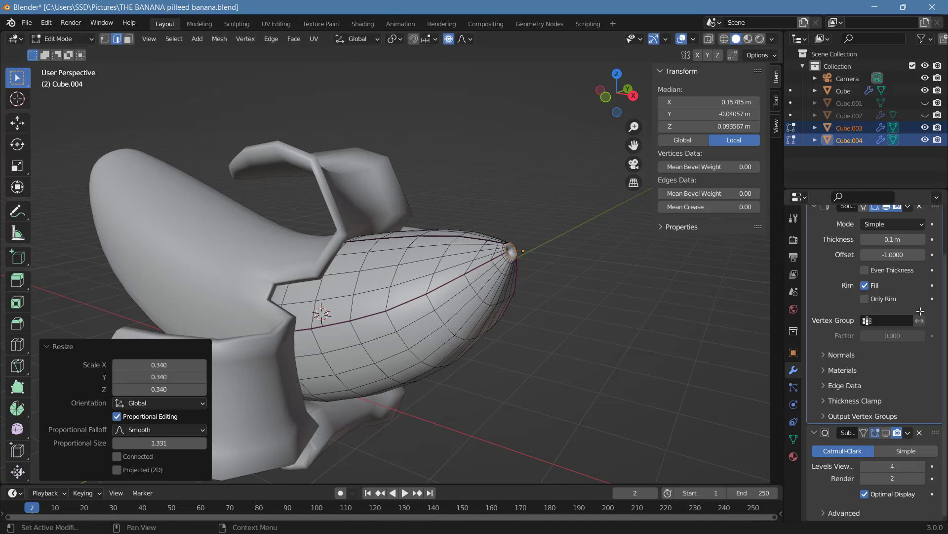
Step: Remove the inner banana's Solidify modifier, collapse the rim loop to a point by scaling it to 0, and leave mesh editing
{"action": "scroll", "coordinate": [921, 310], "scroll_direction": "up", "scroll_amount": 3}
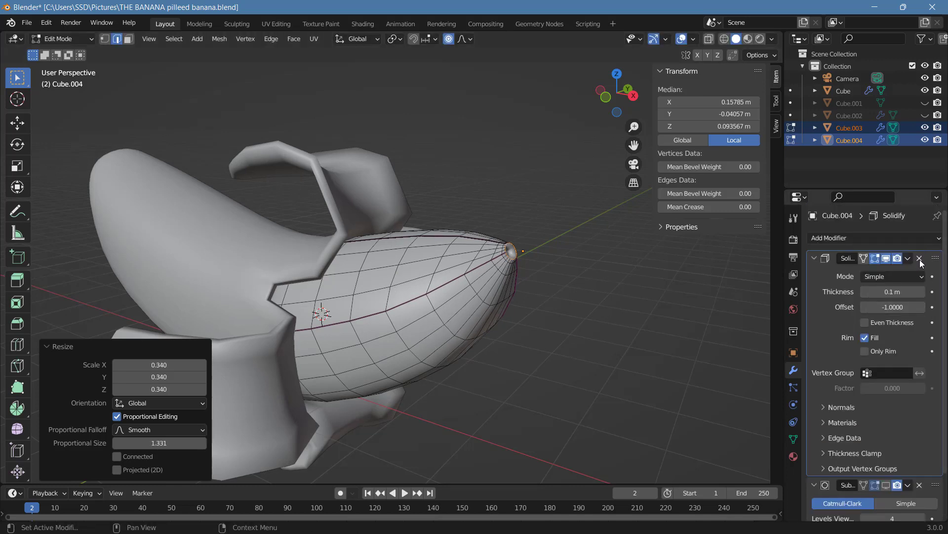
{"action": "left_click", "coordinate": [920, 257]}
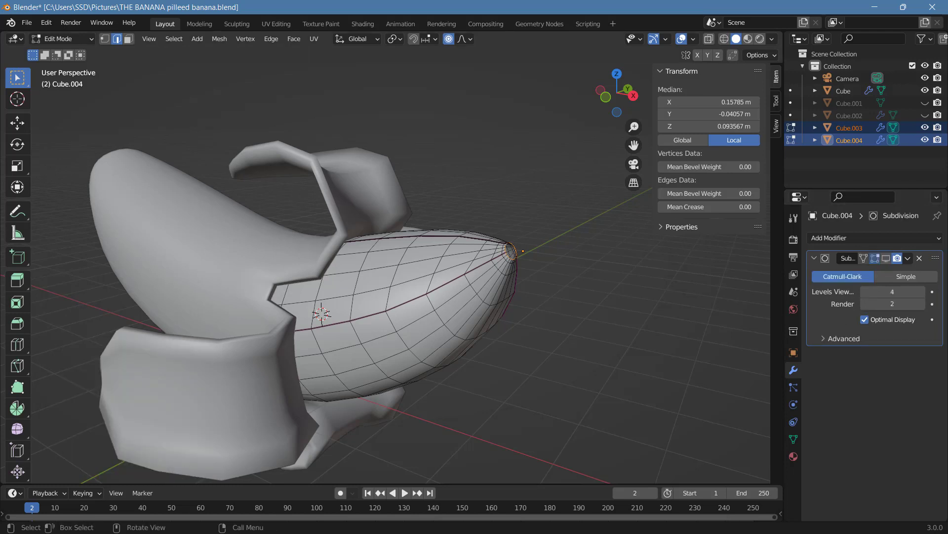
{"action": "key", "text": "s"}
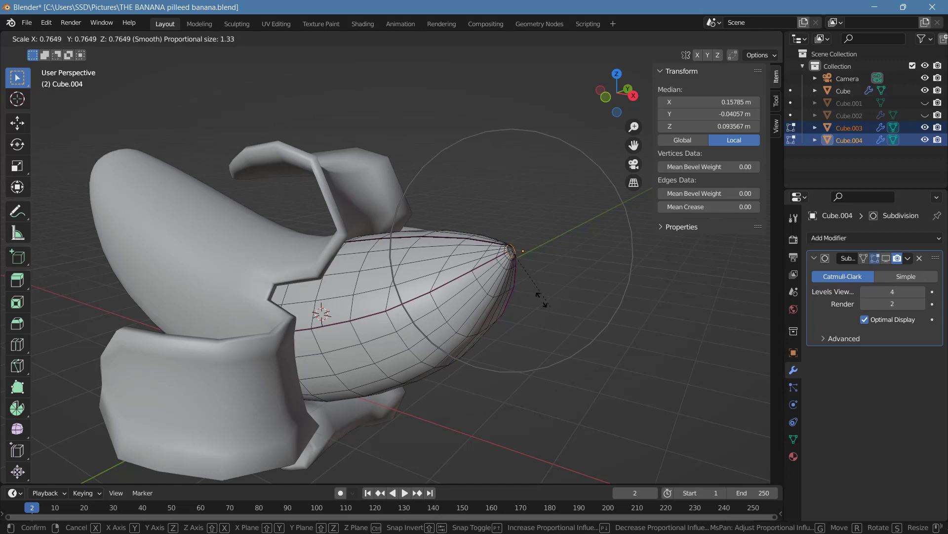
{"action": "type", "text": "0"}
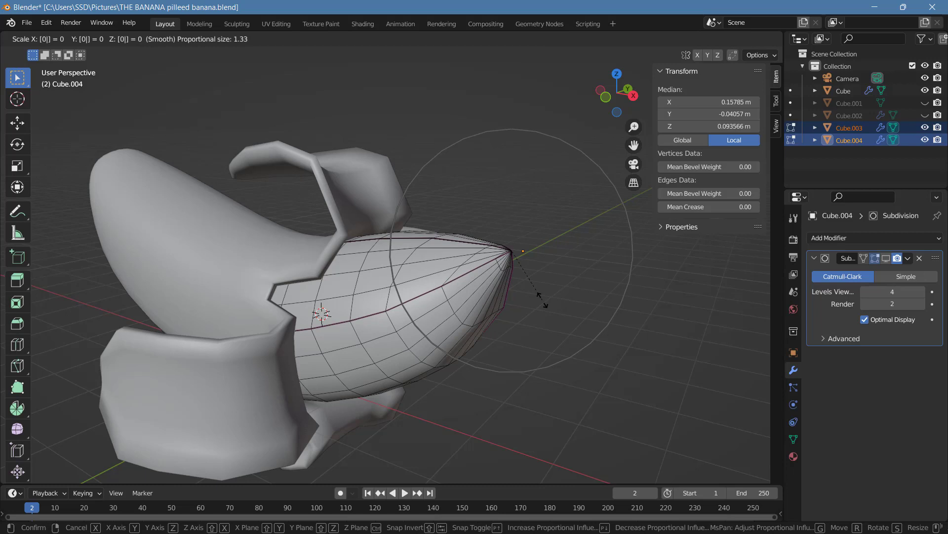
{"action": "key", "text": "Return"}
{"action": "key", "text": "Tab"}
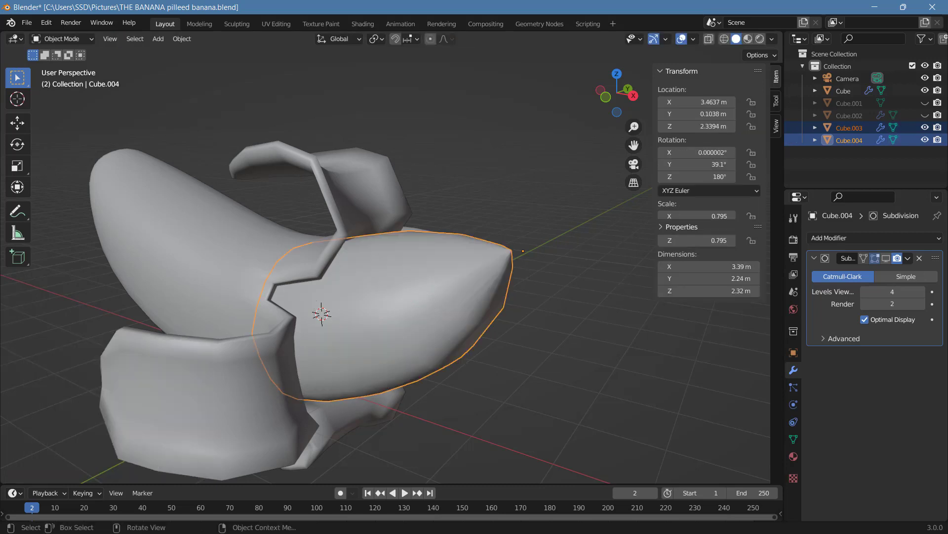
Step: Enable the inner banana's Subdivision modifier in the viewport and return the object to Edit Mode
{"action": "scroll", "coordinate": [538, 314], "scroll_direction": "up", "scroll_amount": 5}
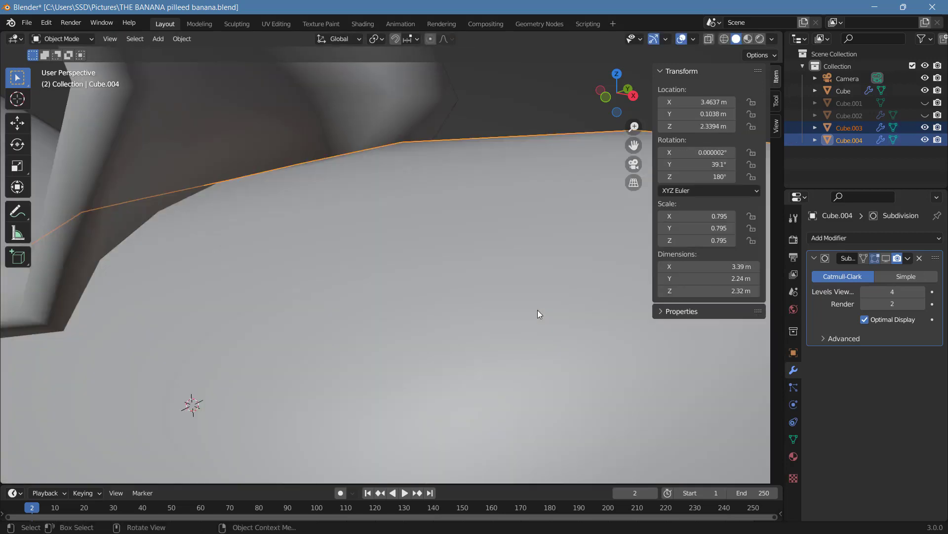
{"action": "scroll", "coordinate": [538, 314], "scroll_direction": "down", "scroll_amount": 8}
{"action": "scroll", "coordinate": [538, 311], "scroll_direction": "up", "scroll_amount": 3}
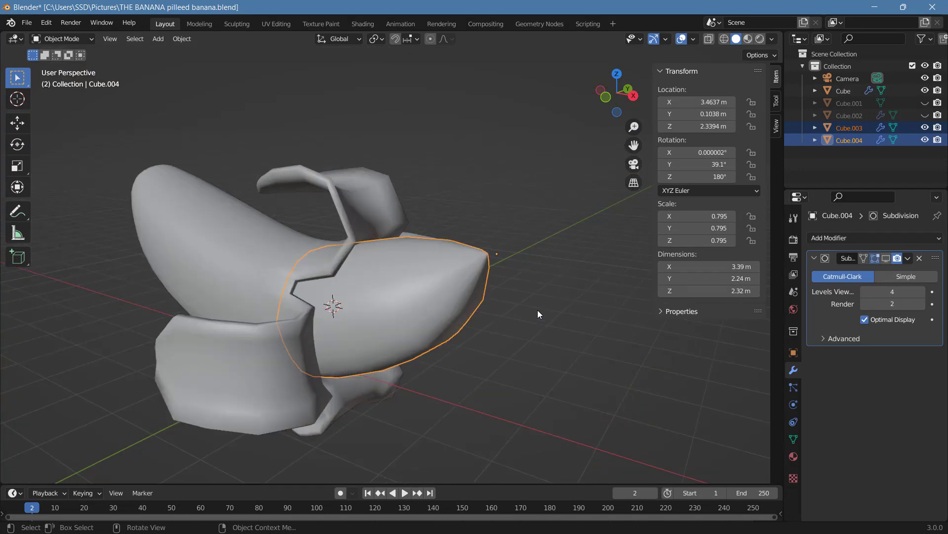
{"action": "left_click", "coordinate": [885, 261]}
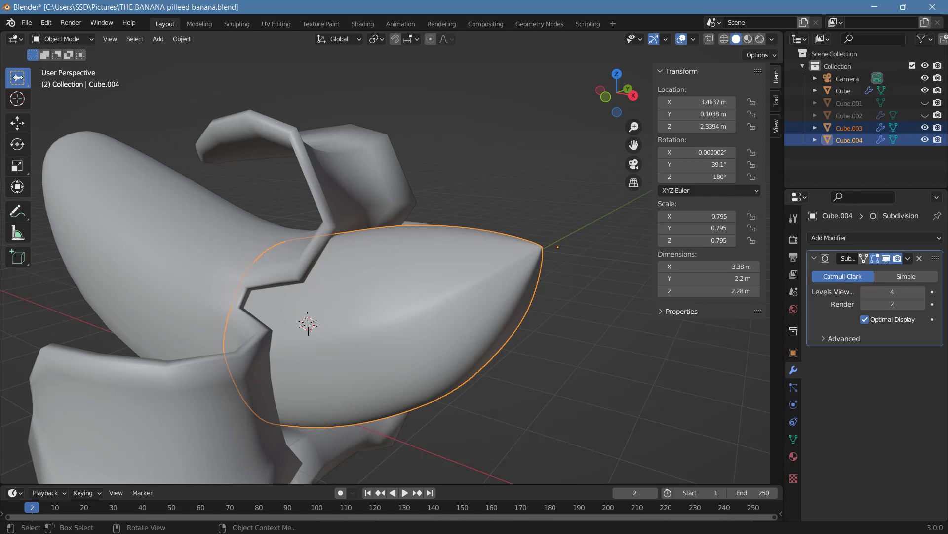
{"action": "left_click", "coordinate": [61, 40]}
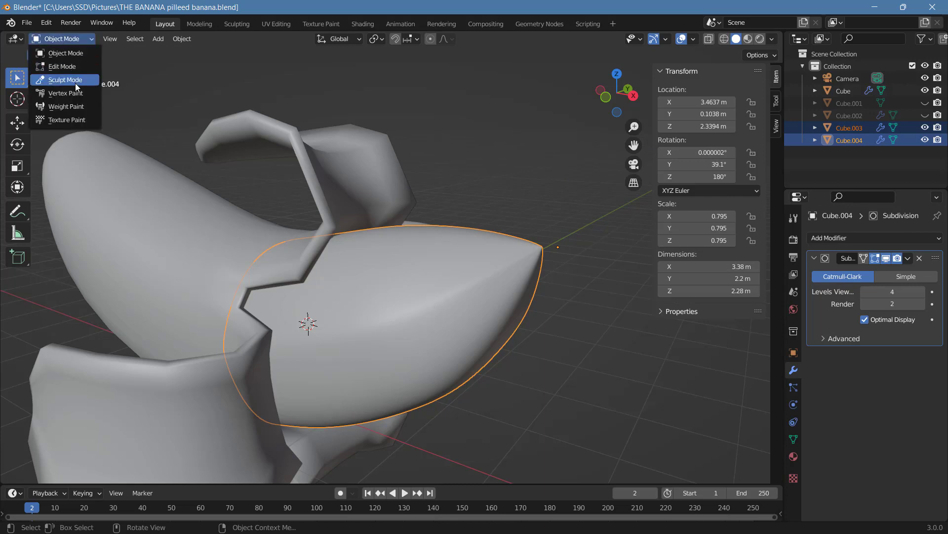
{"action": "left_click", "coordinate": [62, 67]}
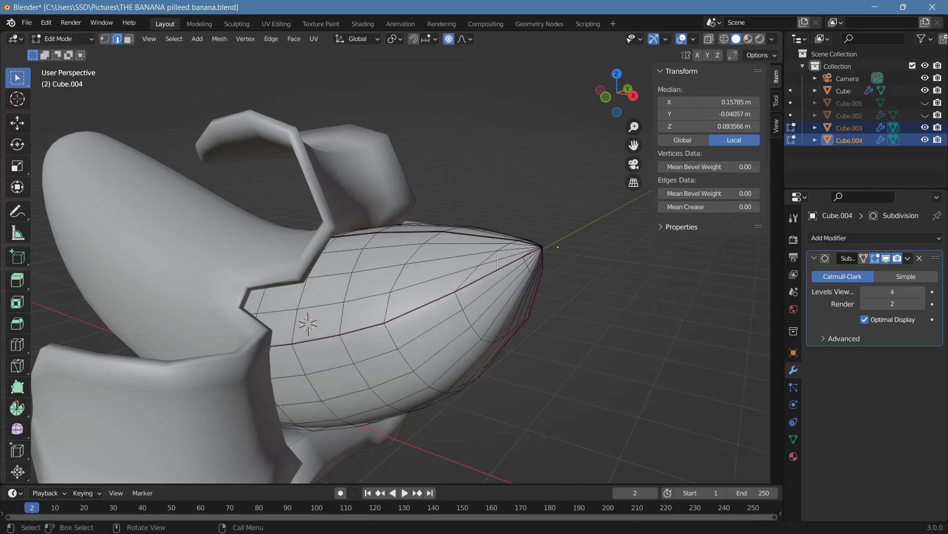
Step: Select the inner banana's entire linked mesh, set its mean edge crease to 0.20, and return to Object Mode
{"action": "left_click", "coordinate": [532, 254]}
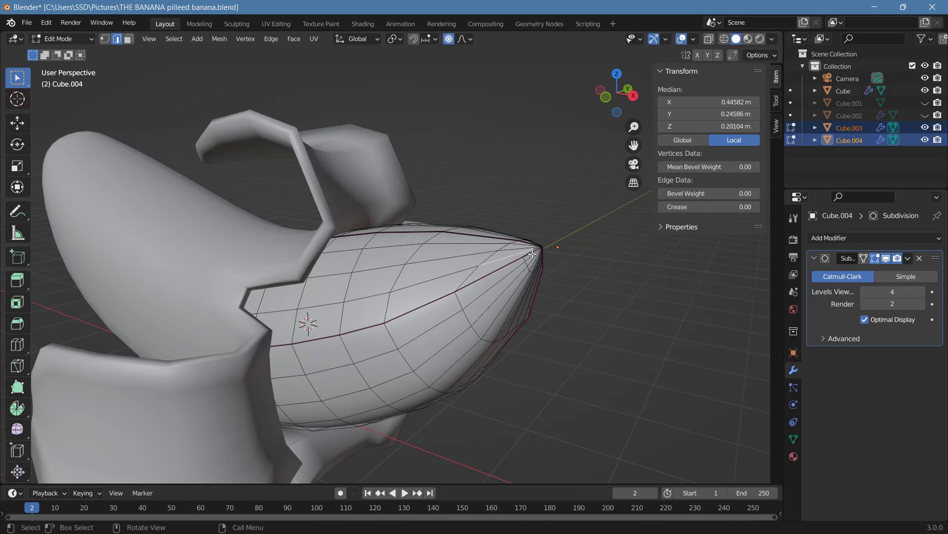
{"action": "left_click", "coordinate": [532, 253]}
{"action": "key", "text": "ctrl+l"}
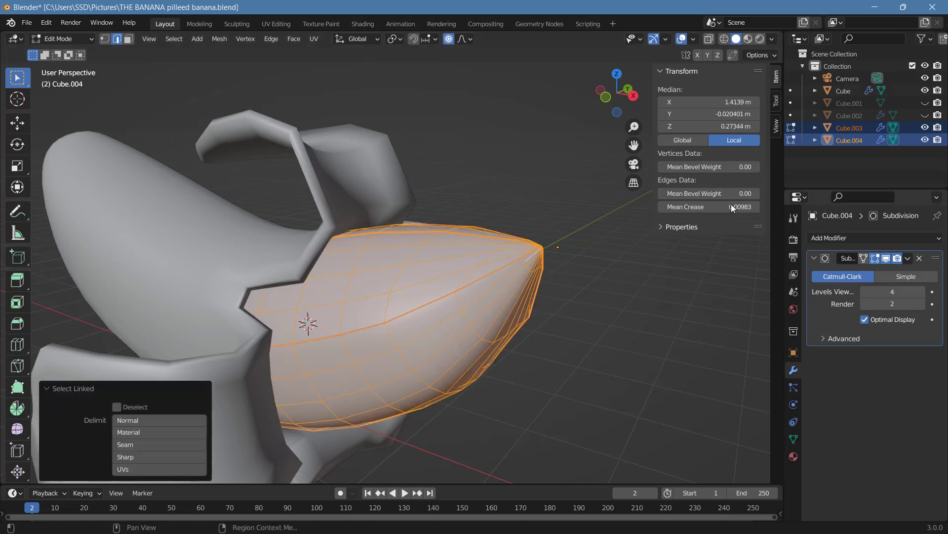
{"action": "left_click", "coordinate": [758, 207]}
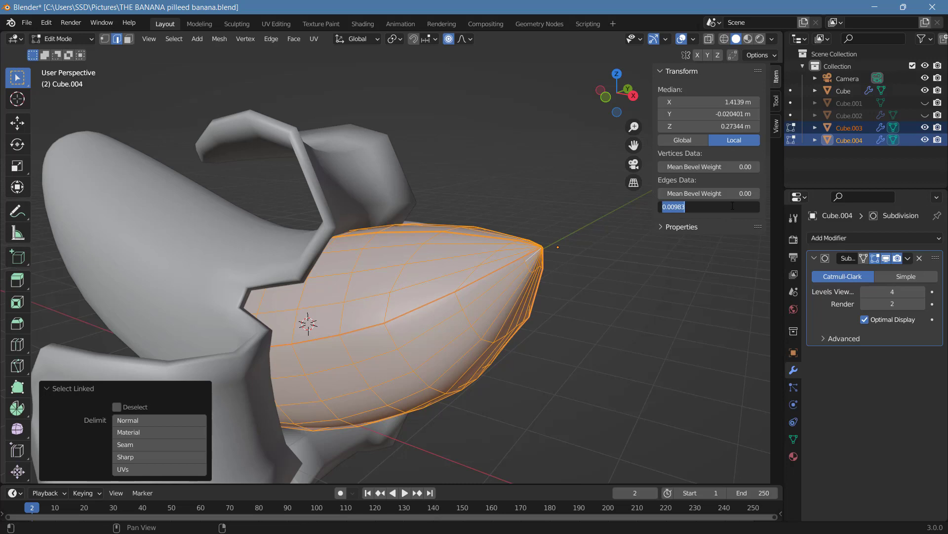
{"action": "type", "text": "0.2"}
{"action": "key", "text": "Return"}
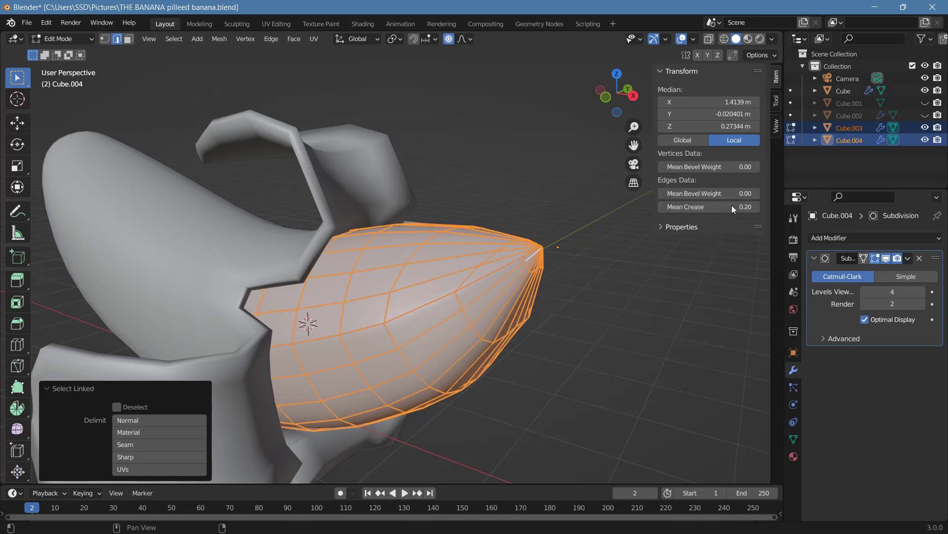
{"action": "left_click", "coordinate": [635, 263]}
{"action": "key", "text": "Tab"}
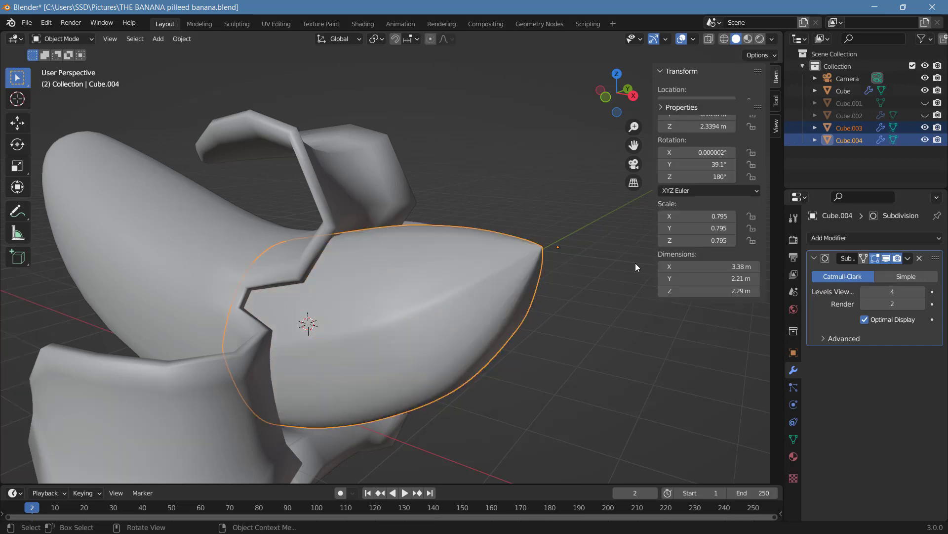
Step: Compare the creased inner banana in Edit and Object Mode, and undo the crease change
{"action": "key", "text": "Tab"}
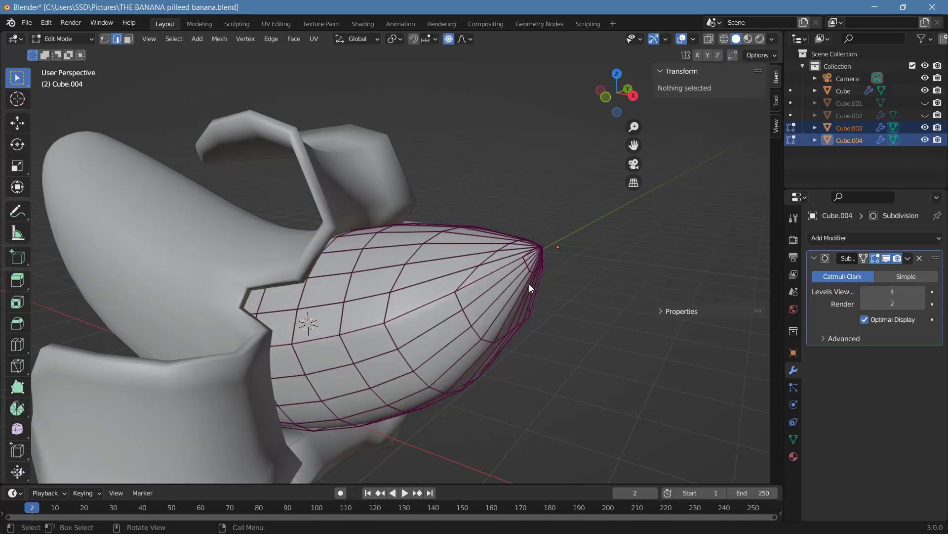
{"action": "key", "text": "Tab"}
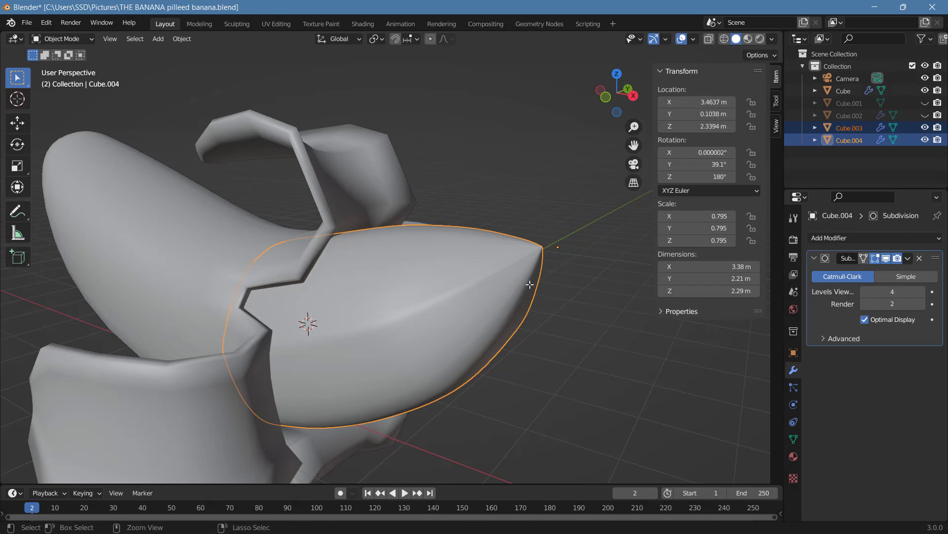
{"action": "key", "text": "Tab"}
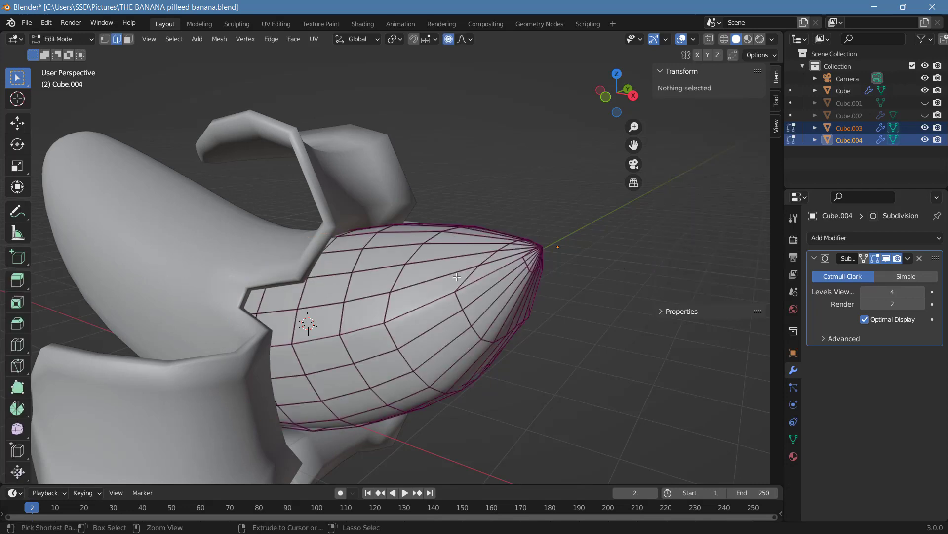
{"action": "key", "text": "Tab"}
{"action": "key", "text": "Tab"}
{"action": "key", "text": "a"}
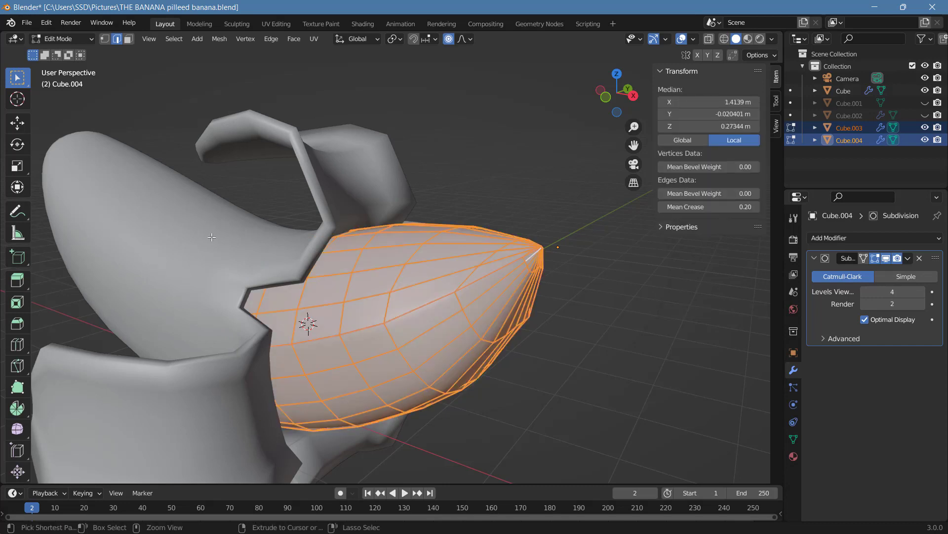
{"action": "key", "text": "ctrl+z"}
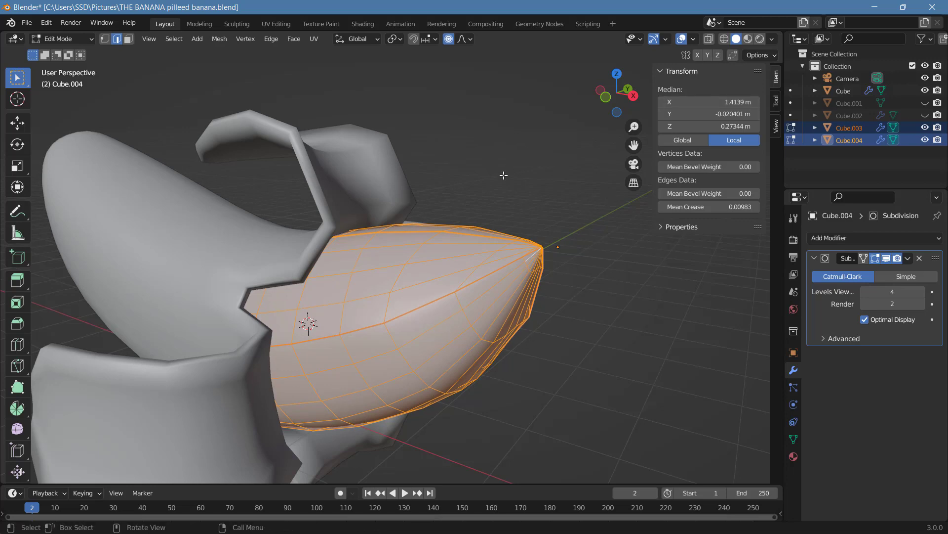
{"action": "key", "text": "Tab"}
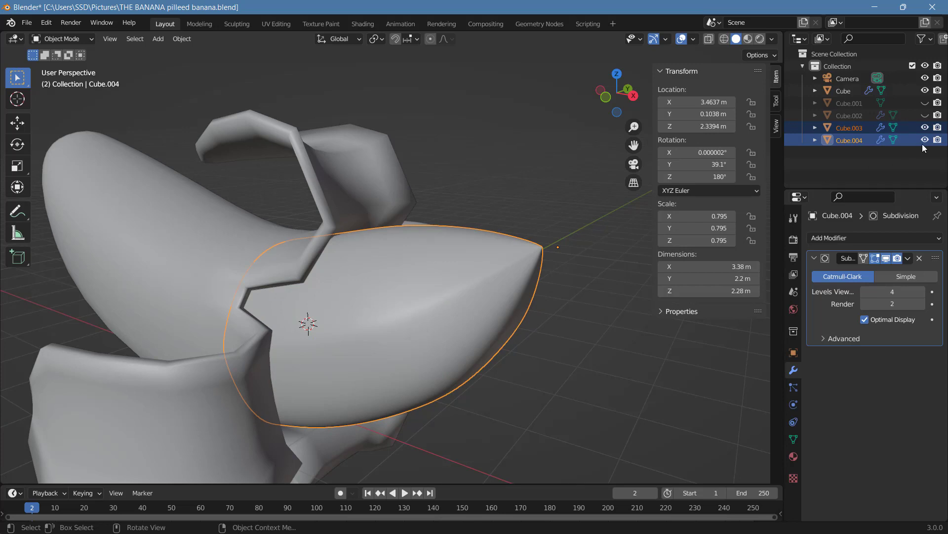
Step: Hide the peel object Cube and open the inner banana Cube.004 in Edit Mode
{"action": "left_click", "coordinate": [911, 91]}
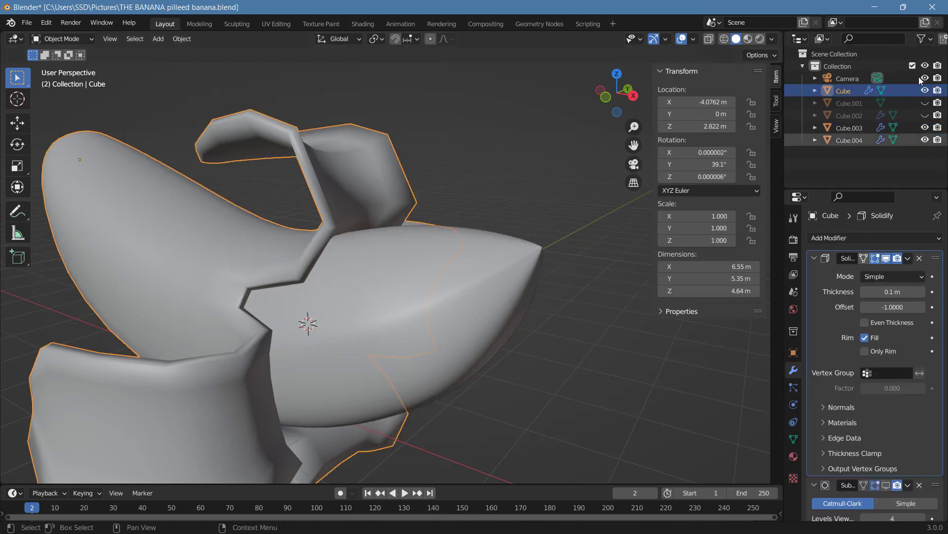
{"action": "left_click", "coordinate": [925, 90]}
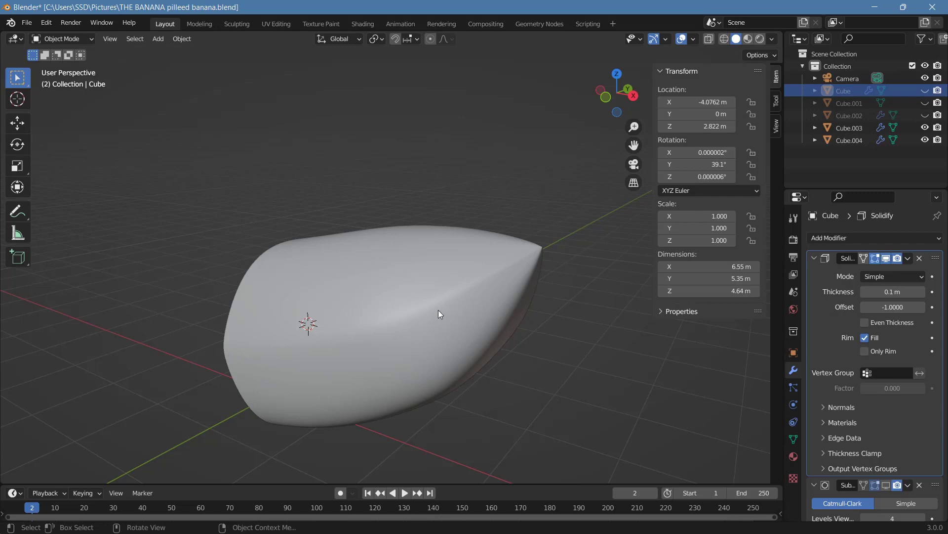
{"action": "left_click", "coordinate": [546, 260]}
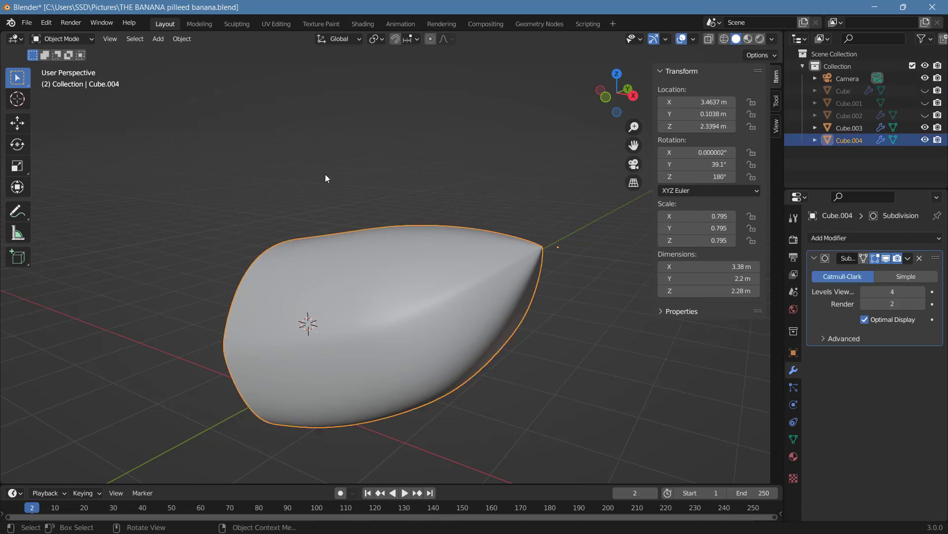
{"action": "left_click", "coordinate": [67, 38]}
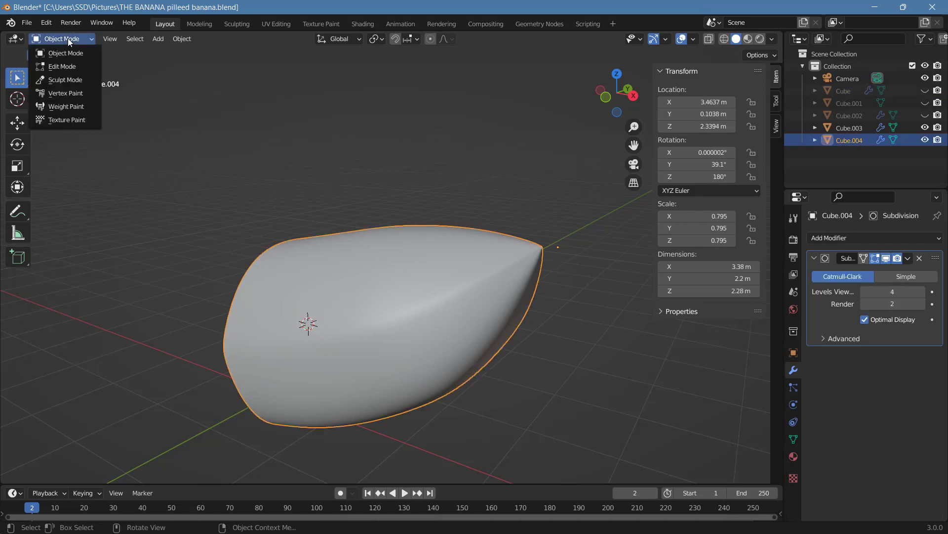
{"action": "left_click", "coordinate": [74, 67]}
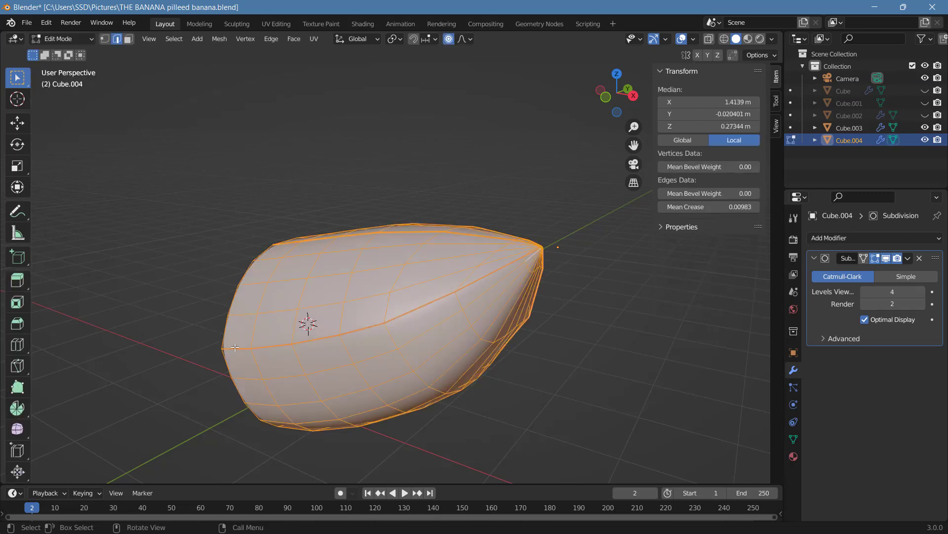
Step: Select the edge path along the inner banana's side ridge up to the tip and set its mean crease to 0.1
{"action": "left_click", "coordinate": [532, 249]}
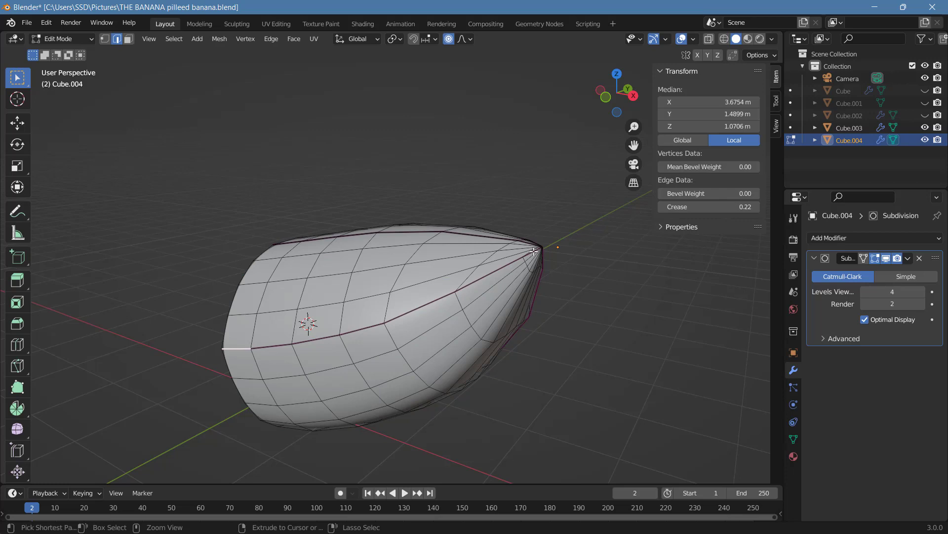
{"action": "left_click", "coordinate": [534, 251], "text": "ctrl"}
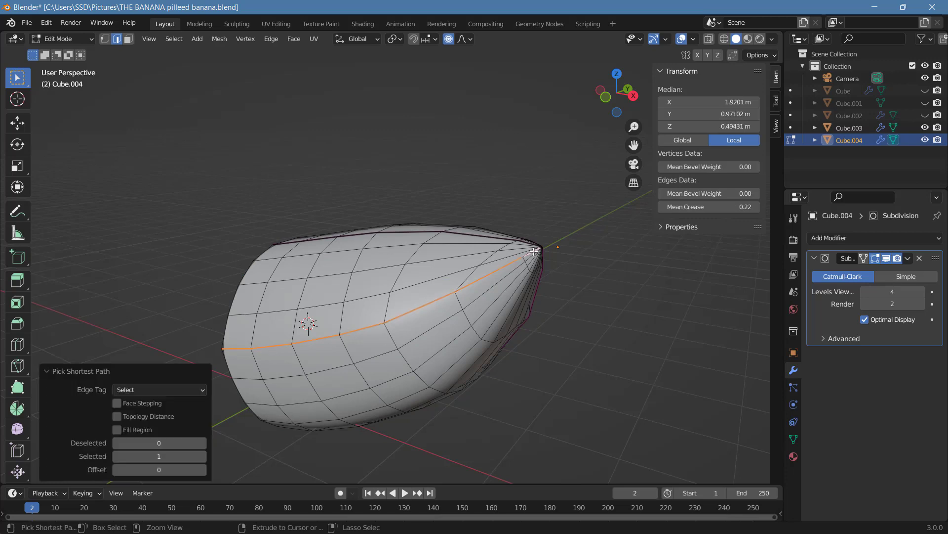
{"action": "left_click", "coordinate": [724, 208]}
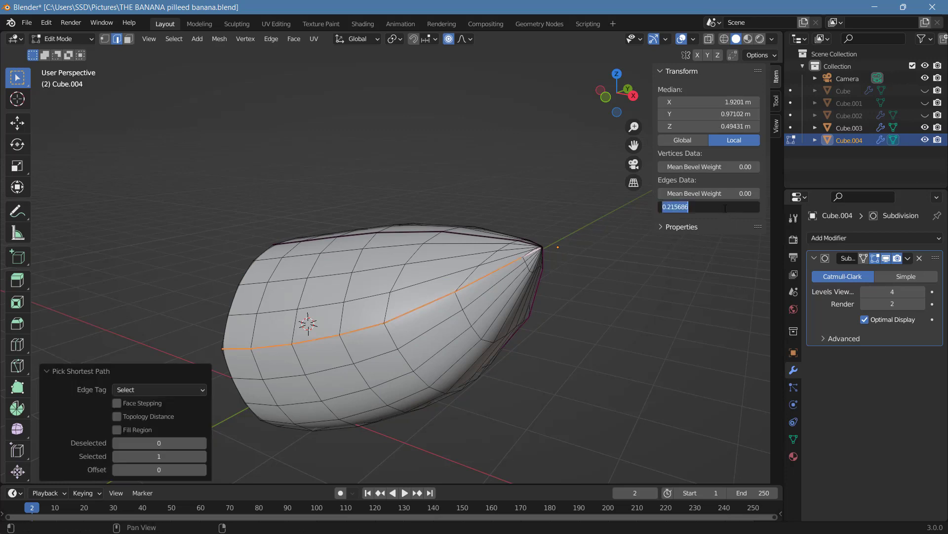
{"action": "type", "text": "0.1"}
{"action": "key", "text": "Return"}
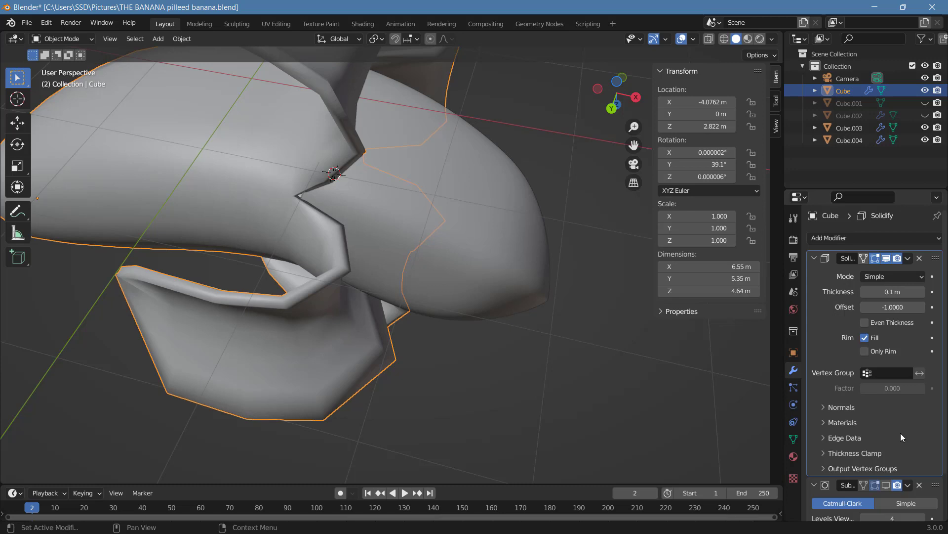
Step: Undo the last modifier change on the peel, and apply its Solidify modifier followed by its Subdivision modifier
{"action": "left_click", "coordinate": [638, 98]}
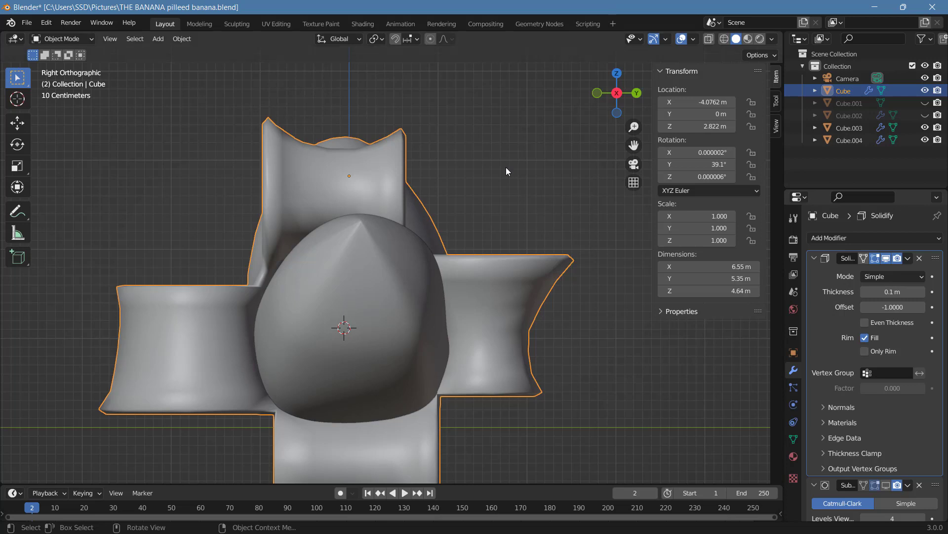
{"action": "scroll", "coordinate": [907, 391], "scroll_direction": "down", "scroll_amount": 3}
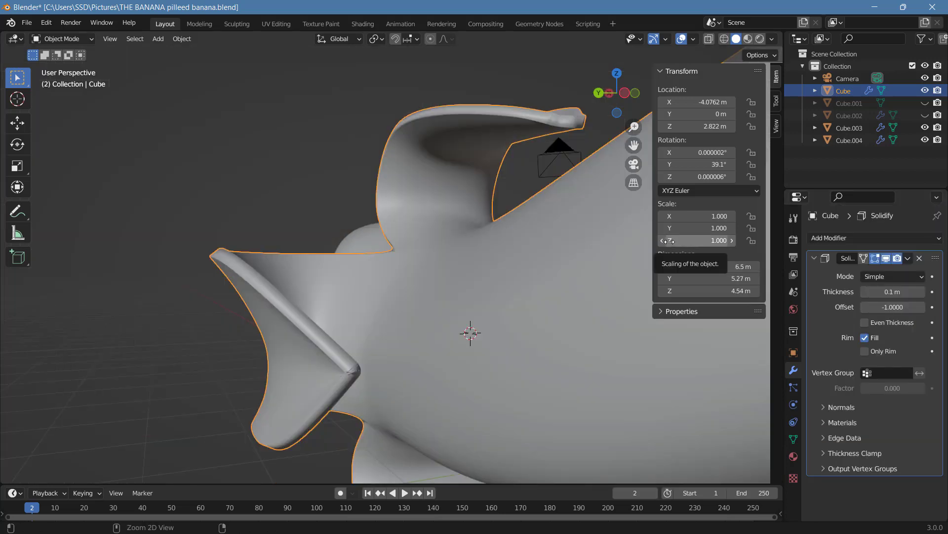
{"action": "key", "text": "ctrl+z"}
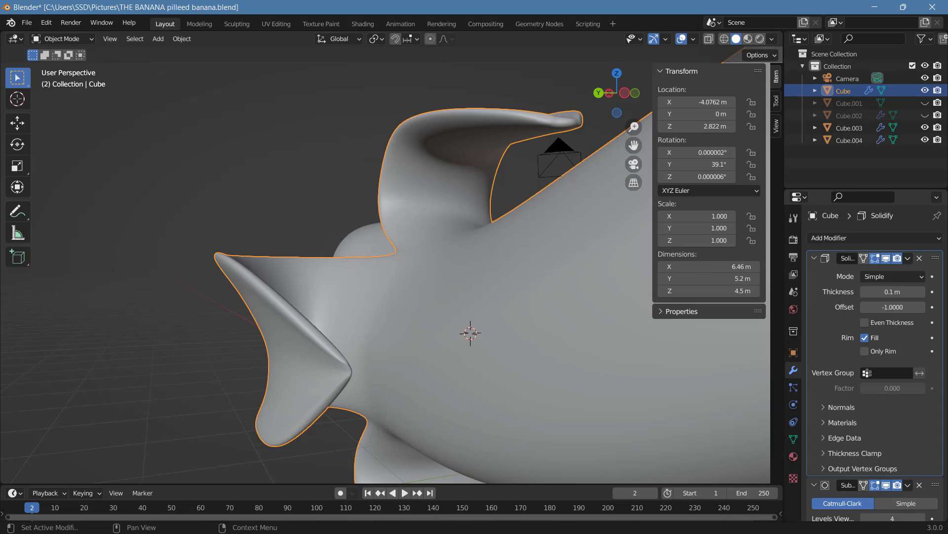
{"action": "left_click", "coordinate": [909, 259]}
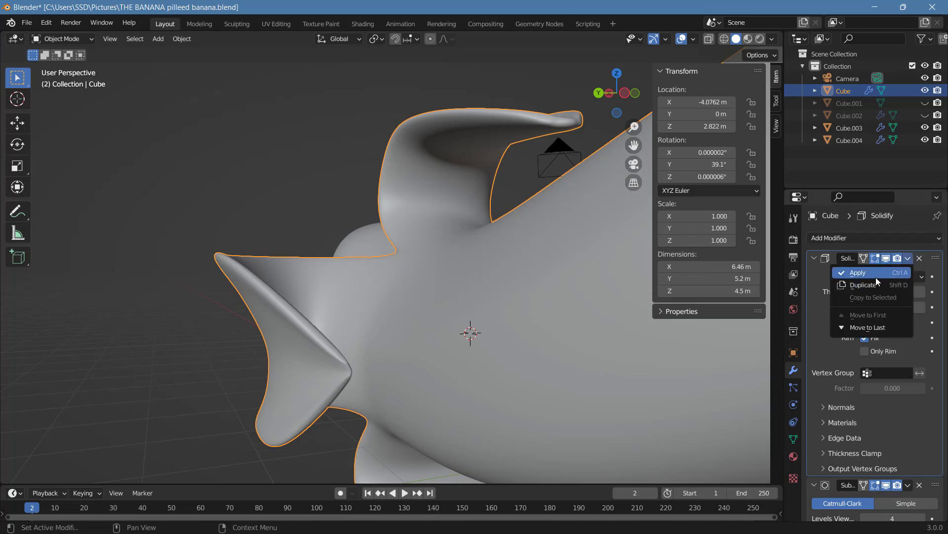
{"action": "left_click", "coordinate": [876, 277]}
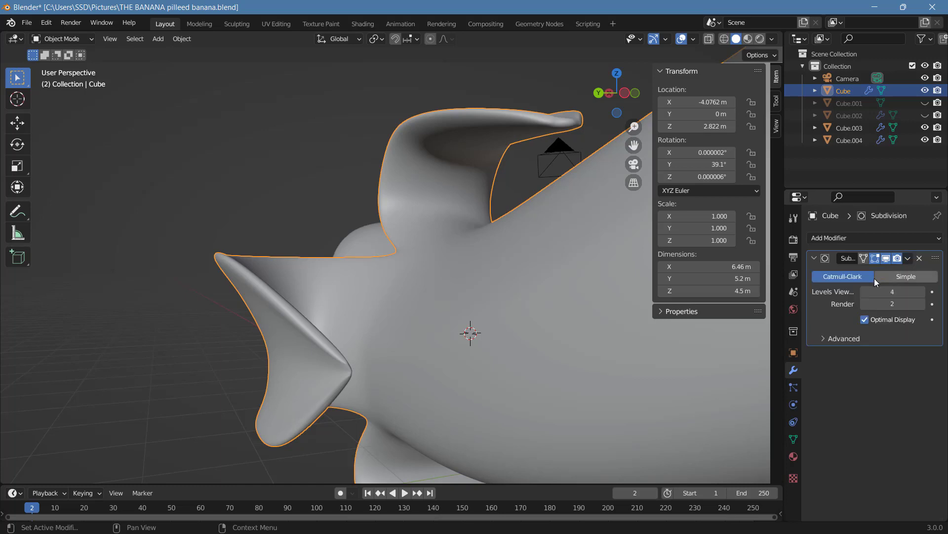
{"action": "left_click", "coordinate": [908, 260]}
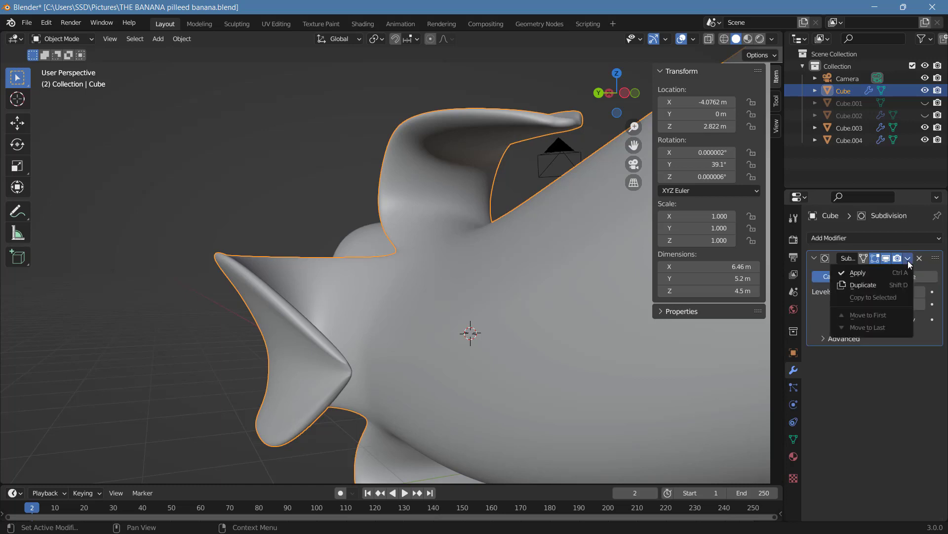
{"action": "left_click", "coordinate": [881, 277]}
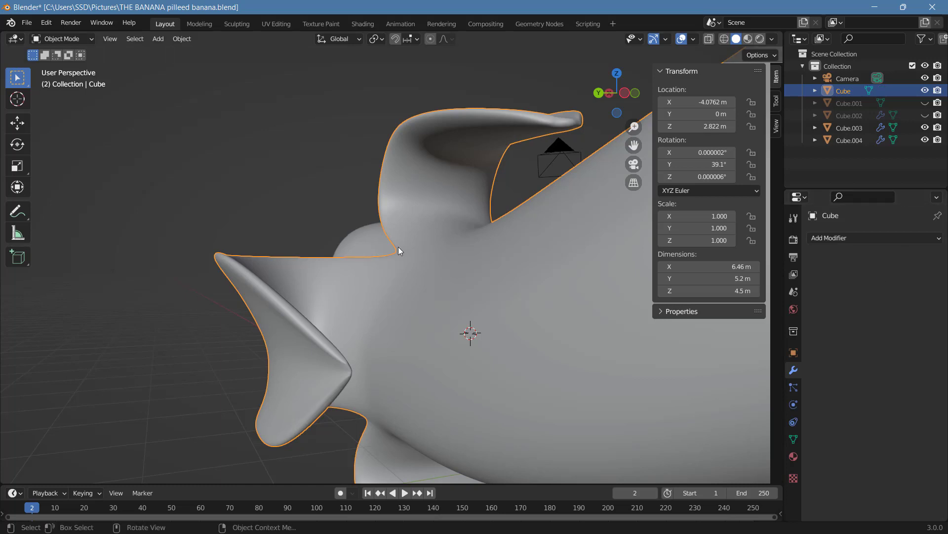
Step: Select the inner banana Cube.004 and apply its Subdivision modifier
{"action": "left_click", "coordinate": [373, 254]}
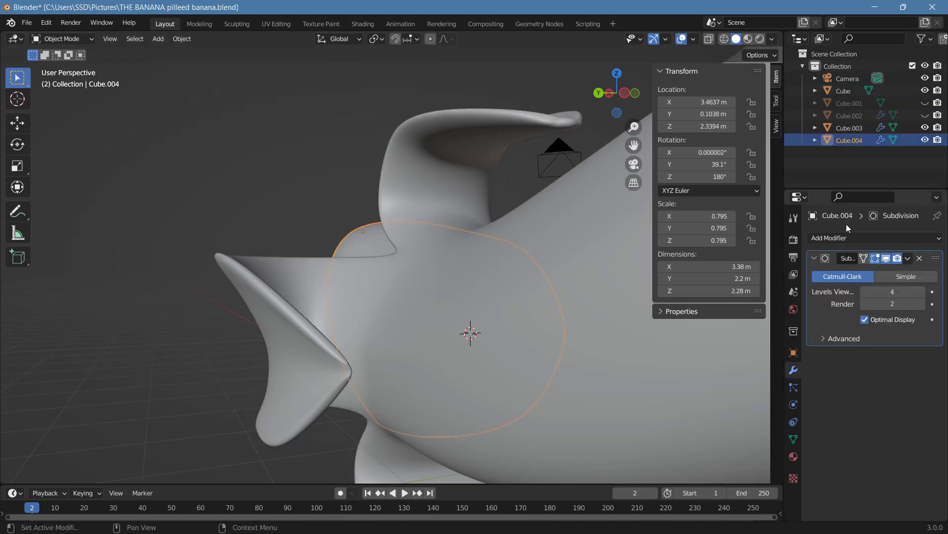
{"action": "left_click", "coordinate": [908, 259]}
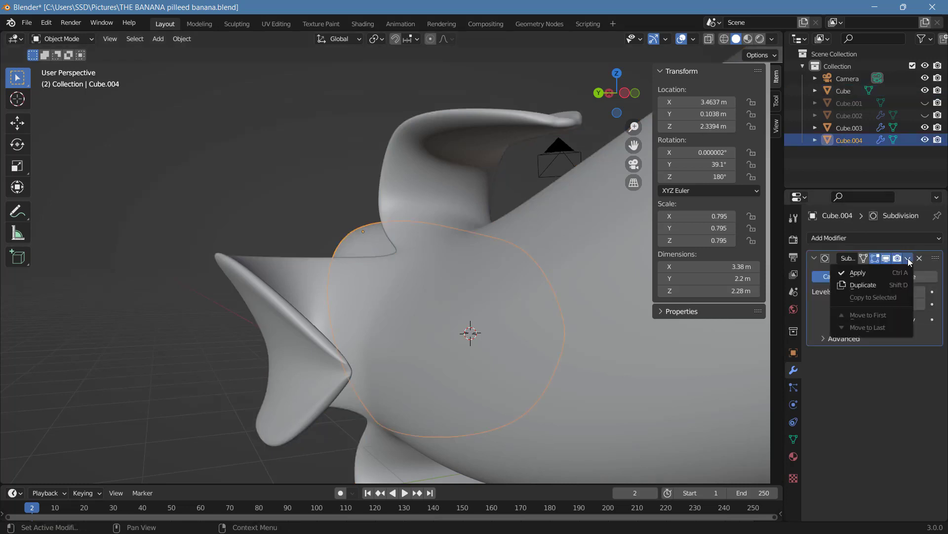
{"action": "left_click", "coordinate": [874, 273]}
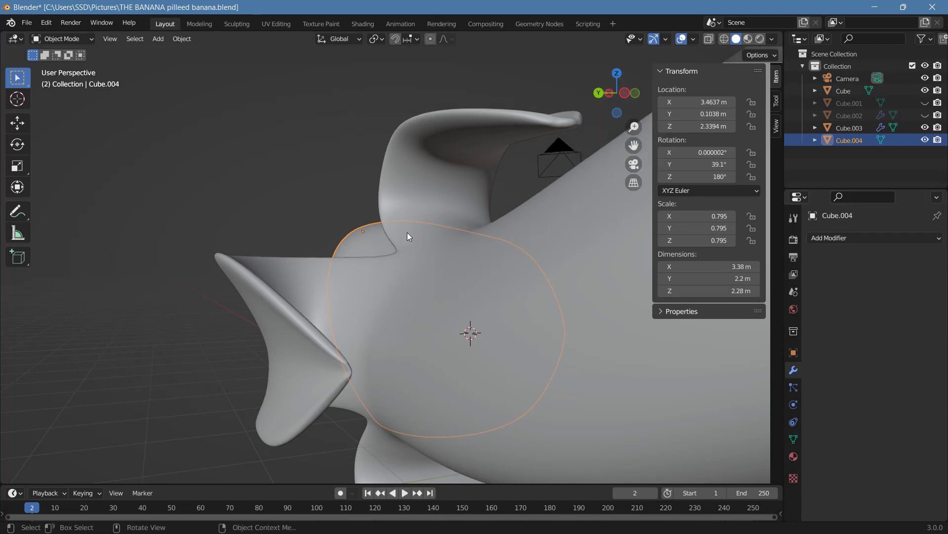
Step: Open the Texture Paint workspace for the inner banana Cube.004 and switch its viewport to solid shading
{"action": "scroll", "coordinate": [408, 234], "scroll_direction": "down", "scroll_amount": 10}
{"action": "scroll", "coordinate": [408, 236], "scroll_direction": "down", "scroll_amount": 2}
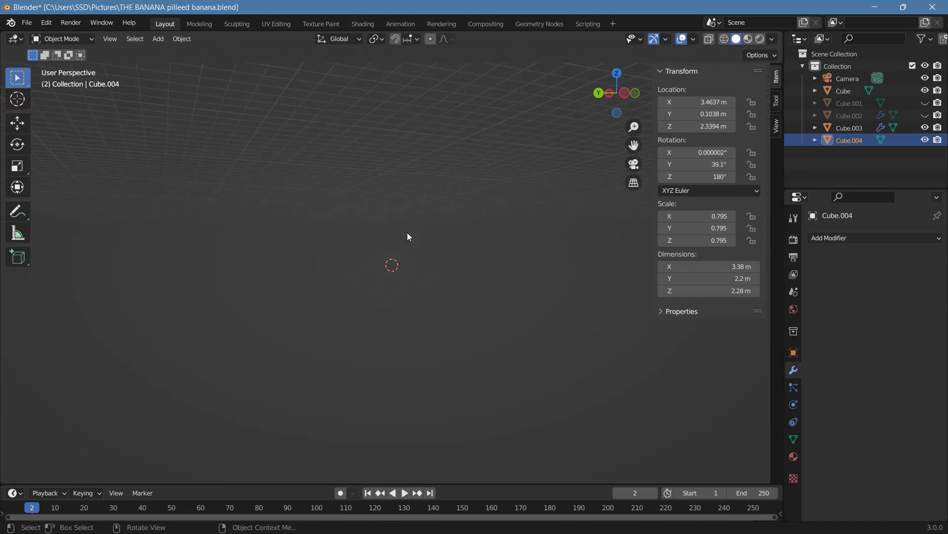
{"action": "scroll", "coordinate": [408, 235], "scroll_direction": "up", "scroll_amount": 5}
{"action": "scroll", "coordinate": [408, 236], "scroll_direction": "up", "scroll_amount": 6}
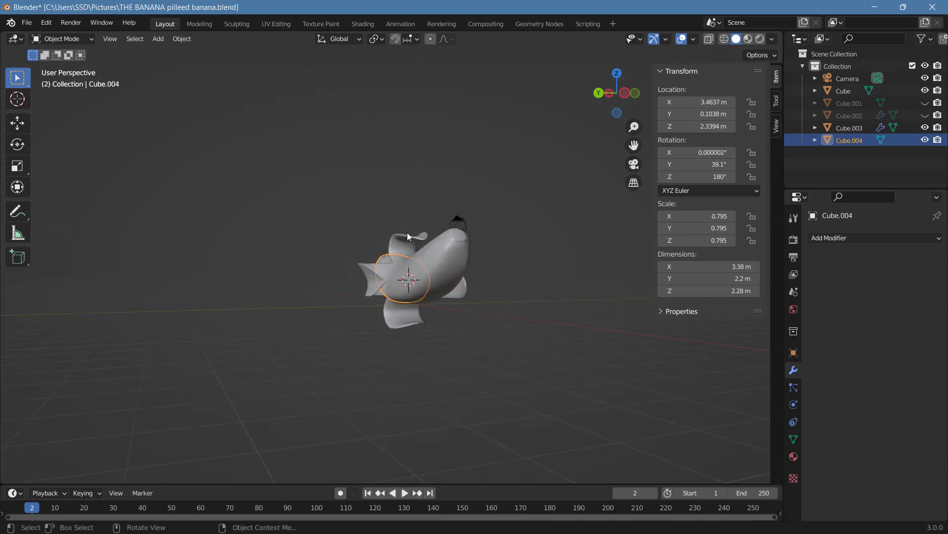
{"action": "scroll", "coordinate": [407, 234], "scroll_direction": "up", "scroll_amount": 1}
{"action": "scroll", "coordinate": [407, 232], "scroll_direction": "up", "scroll_amount": 1}
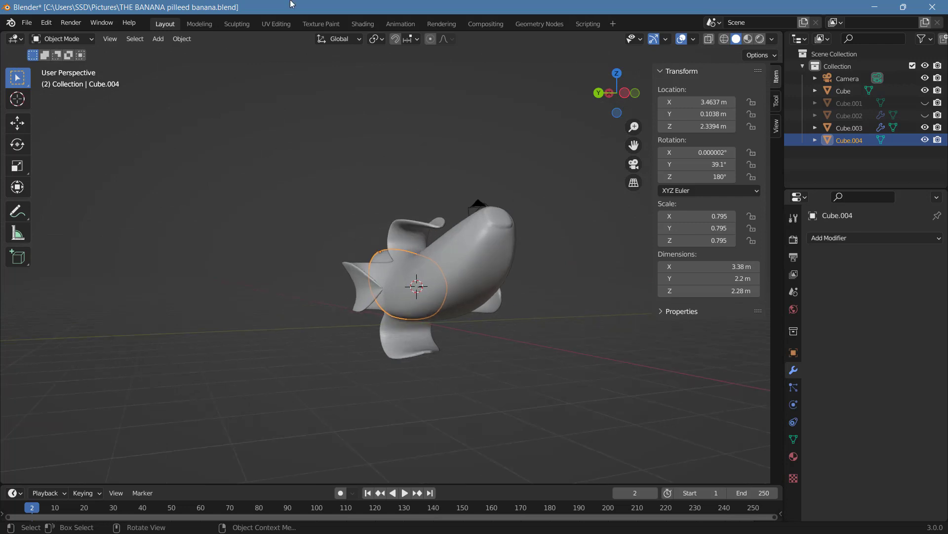
{"action": "left_click", "coordinate": [320, 24]}
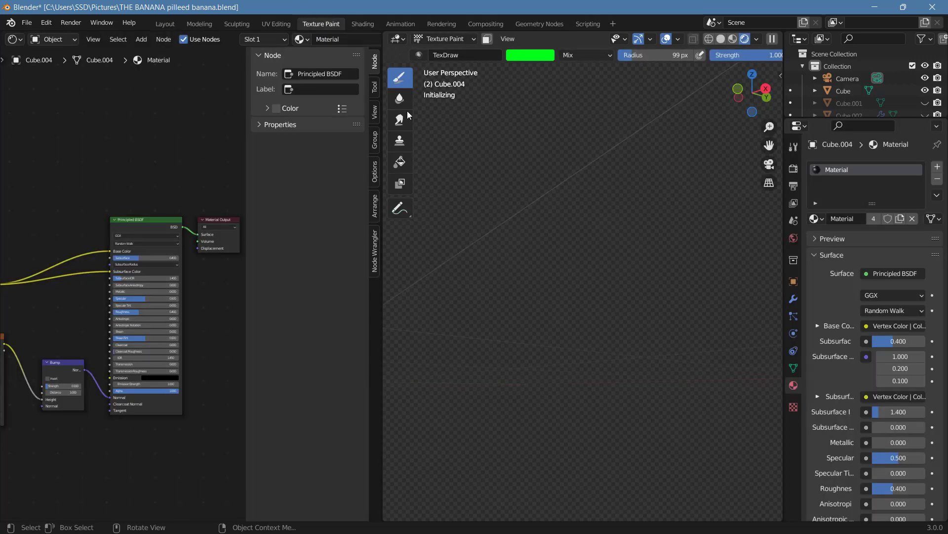
{"action": "left_click", "coordinate": [450, 39]}
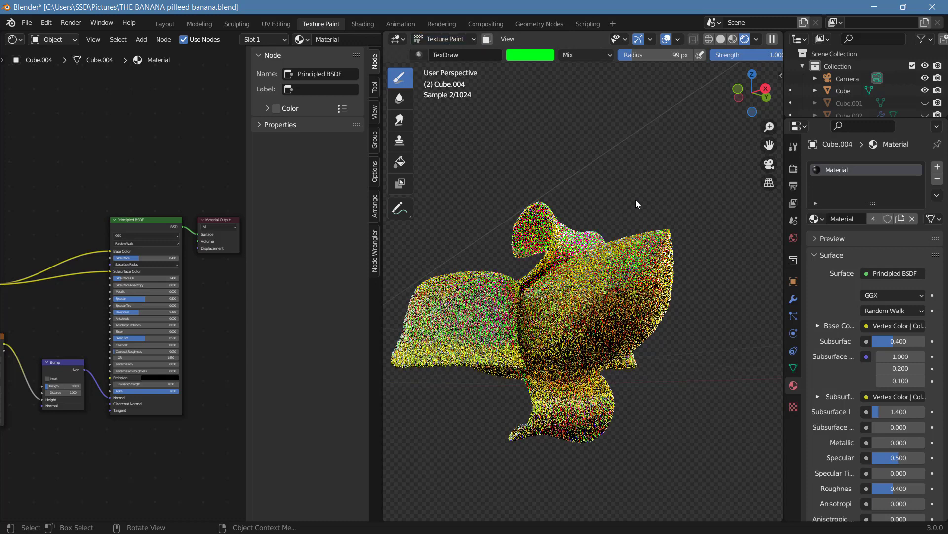
{"action": "key", "text": "z"}
{"action": "left_click", "coordinate": [730, 201]}
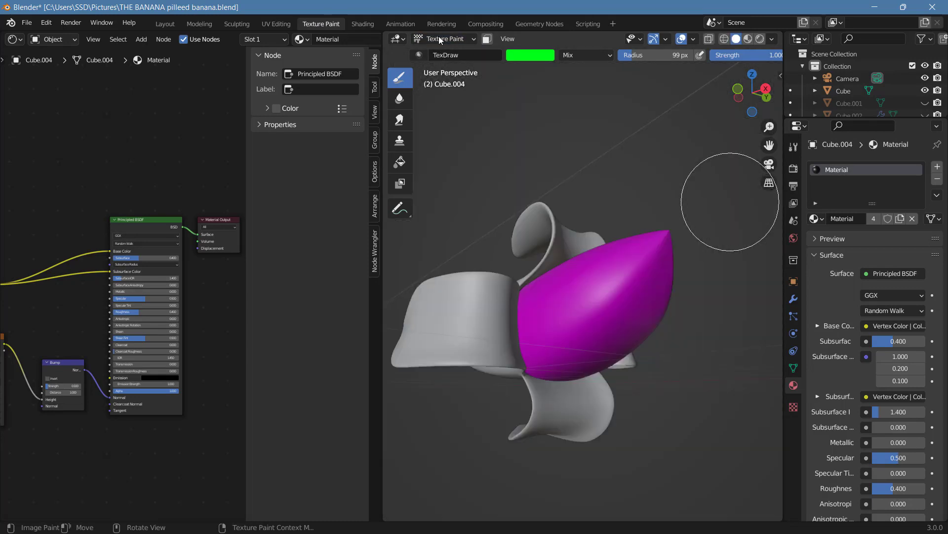
Step: Put the inner banana Cube.004 into Vertex Paint mode and brush pale yellow over its tip and sides with the Draw brush
{"action": "left_click", "coordinate": [437, 38]}
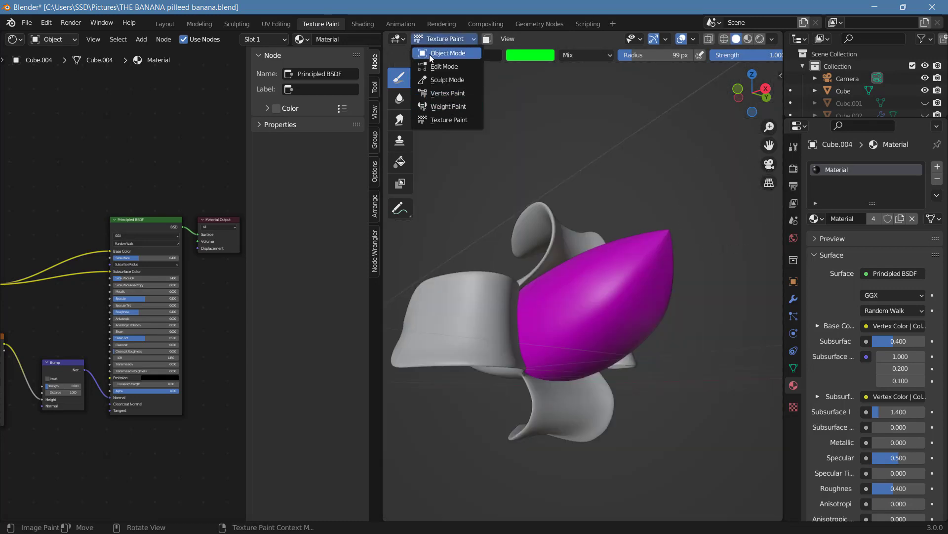
{"action": "left_click", "coordinate": [439, 93]}
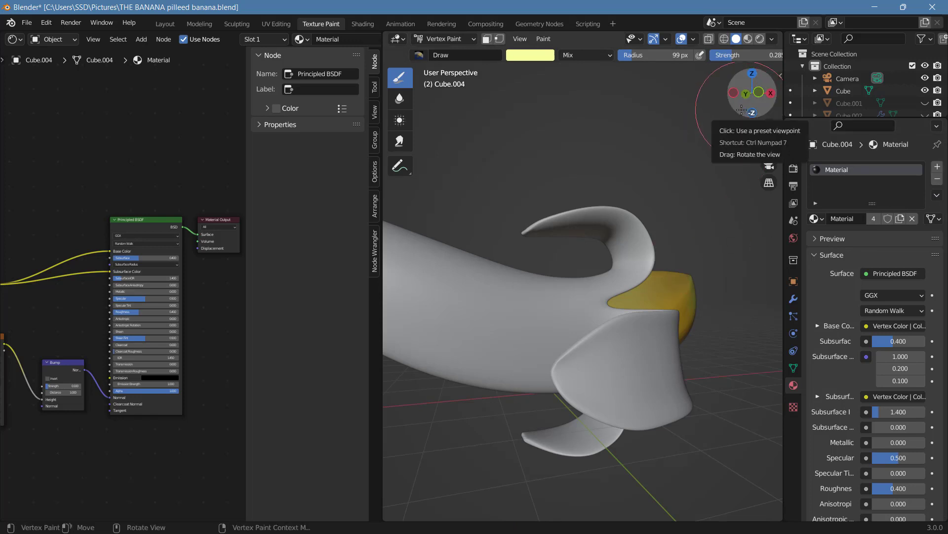
{"action": "mouse_move", "coordinate": [751, 94]}
{"action": "left_mouse_down"}
{"action": "mouse_move", "coordinate": [731, 99]}
{"action": "mouse_move", "coordinate": [699, 176]}
{"action": "left_mouse_up"}
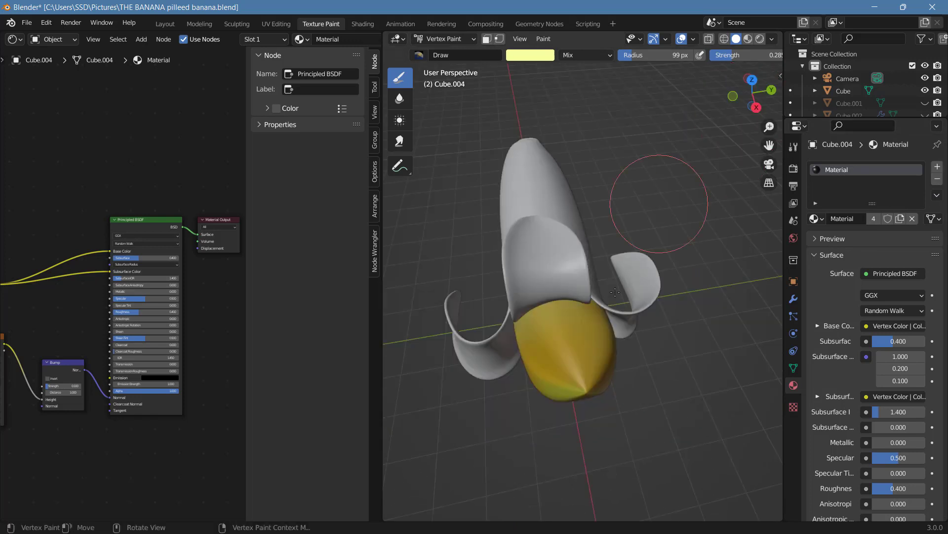
{"action": "mouse_move", "coordinate": [540, 340]}
{"action": "left_mouse_down"}
{"action": "mouse_move", "coordinate": [576, 312]}
{"action": "mouse_move", "coordinate": [578, 390]}
{"action": "mouse_move", "coordinate": [580, 337]}
{"action": "left_mouse_up"}
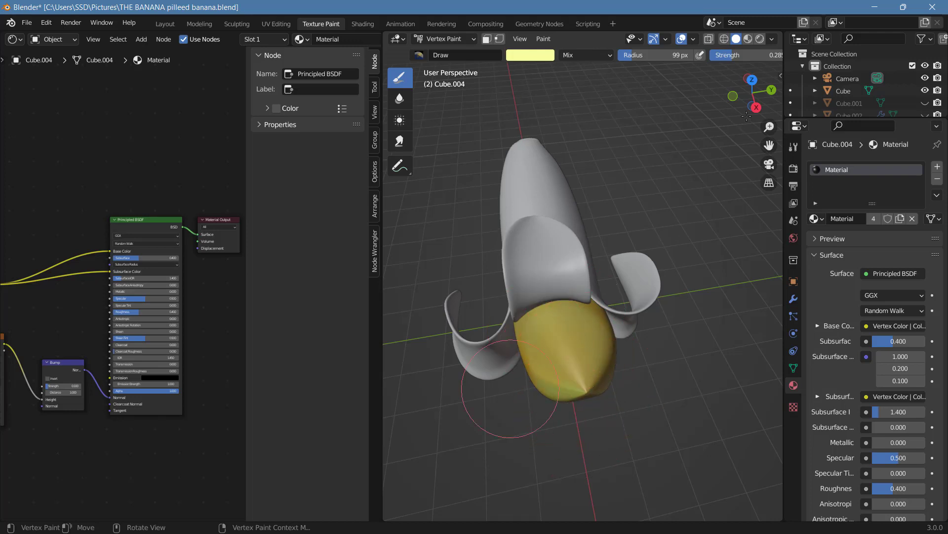
{"action": "mouse_move", "coordinate": [757, 88]}
{"action": "left_mouse_down"}
{"action": "mouse_move", "coordinate": [768, 50]}
{"action": "mouse_move", "coordinate": [749, 38]}
{"action": "left_mouse_up"}
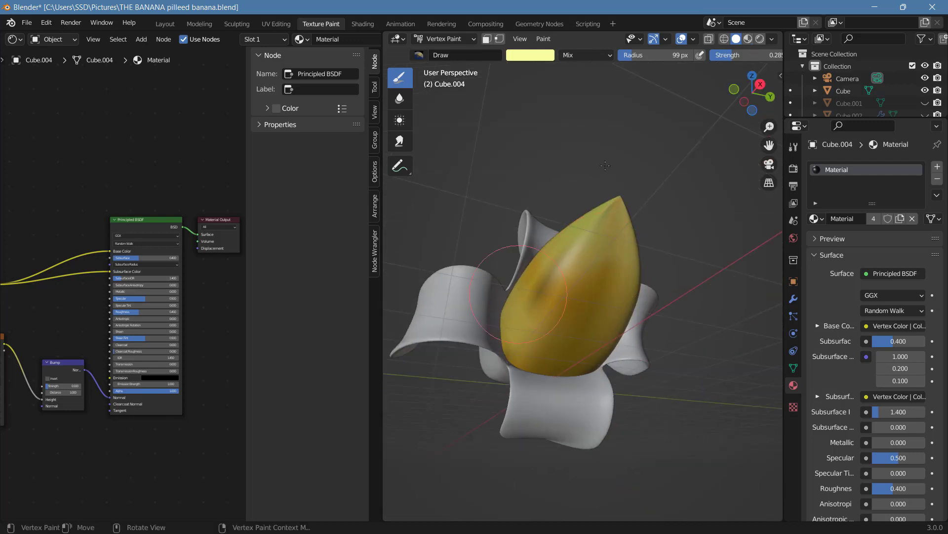
{"action": "mouse_move", "coordinate": [556, 273]}
{"action": "left_mouse_down"}
{"action": "mouse_move", "coordinate": [552, 327]}
{"action": "mouse_move", "coordinate": [572, 227]}
{"action": "mouse_move", "coordinate": [594, 293]}
{"action": "mouse_move", "coordinate": [522, 383]}
{"action": "mouse_move", "coordinate": [639, 341]}
{"action": "mouse_move", "coordinate": [642, 357]}
{"action": "mouse_move", "coordinate": [507, 321]}
{"action": "mouse_move", "coordinate": [496, 269]}
{"action": "mouse_move", "coordinate": [615, 360]}
{"action": "mouse_move", "coordinate": [607, 390]}
{"action": "mouse_move", "coordinate": [531, 375]}
{"action": "left_mouse_up"}
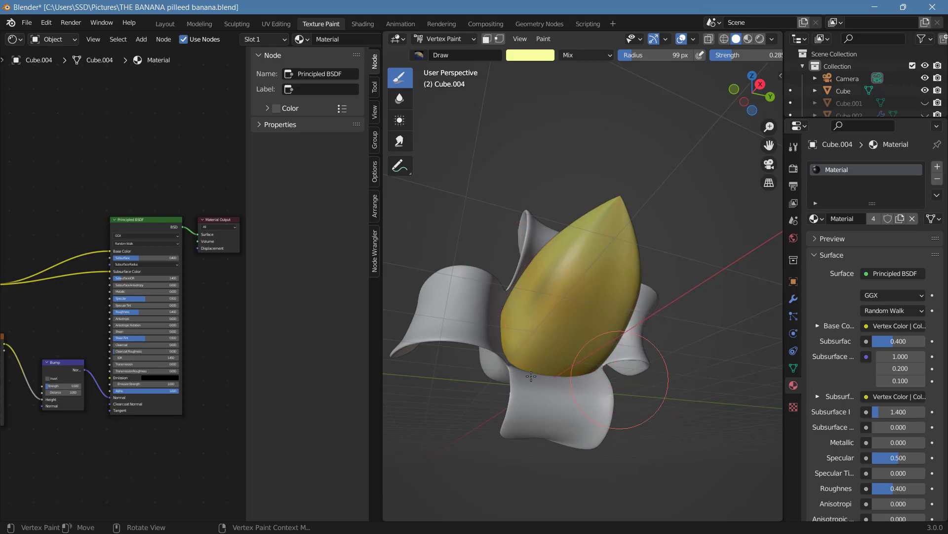
Step: Return the inner banana to Object Mode, select the peel Cube and put it into Vertex Paint mode
{"action": "mouse_move", "coordinate": [752, 94]}
{"action": "left_mouse_down"}
{"action": "mouse_move", "coordinate": [722, 99]}
{"action": "mouse_move", "coordinate": [832, 72]}
{"action": "mouse_move", "coordinate": [763, 99]}
{"action": "left_mouse_up"}
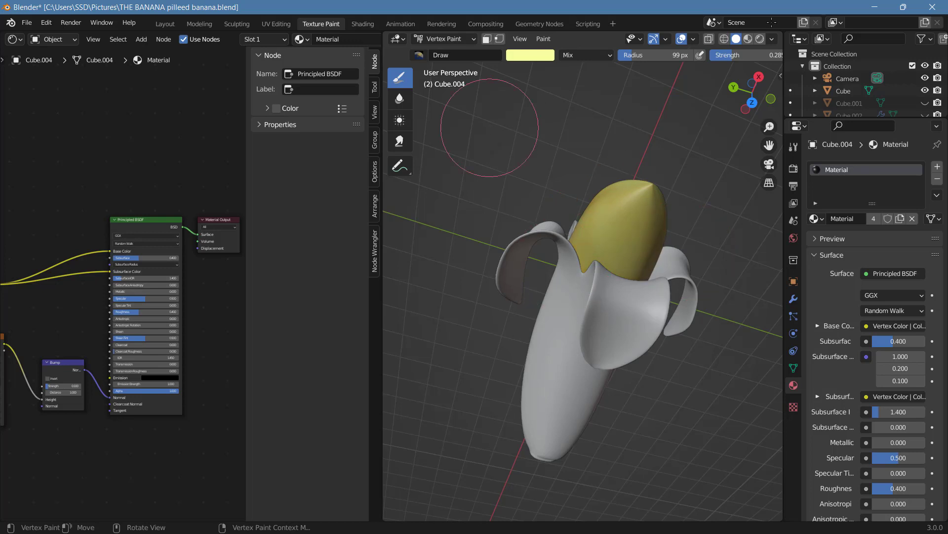
{"action": "left_click", "coordinate": [444, 39]}
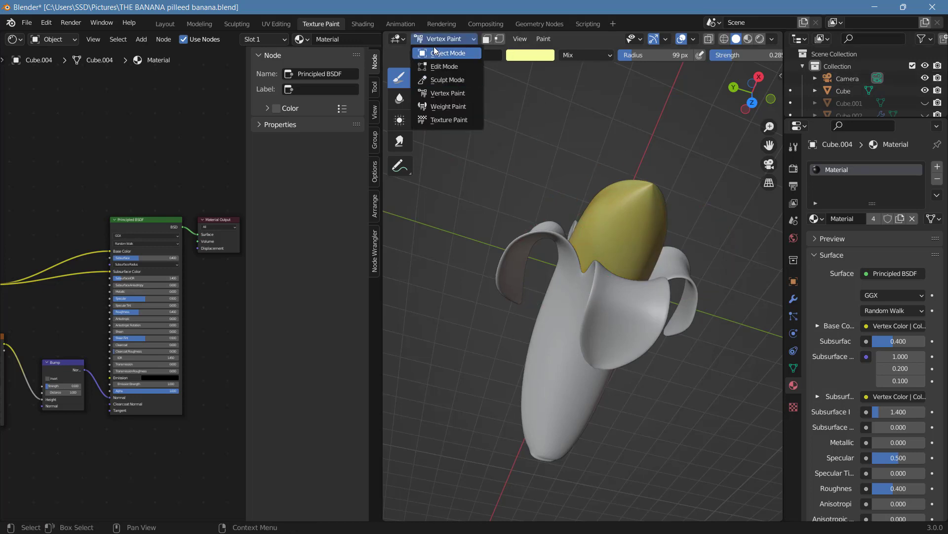
{"action": "left_click", "coordinate": [447, 53]}
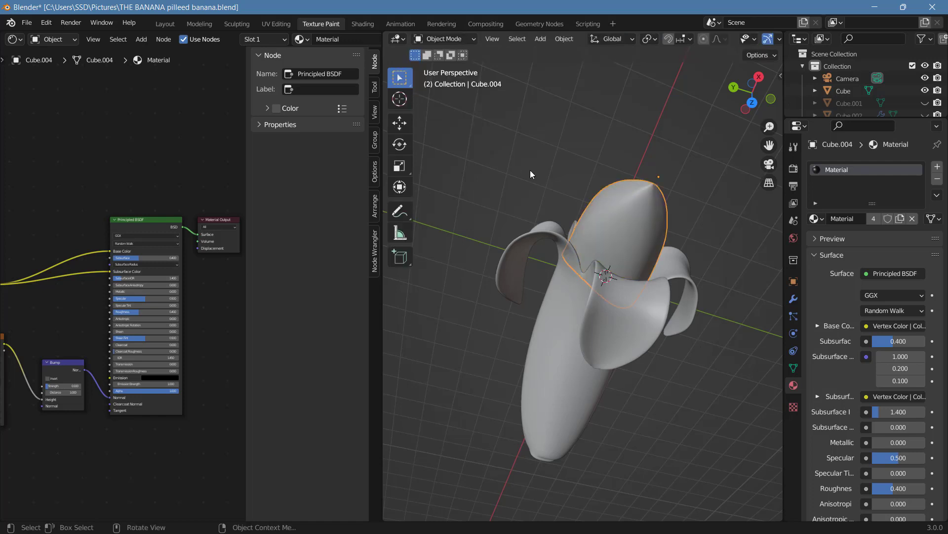
{"action": "left_click", "coordinate": [567, 321]}
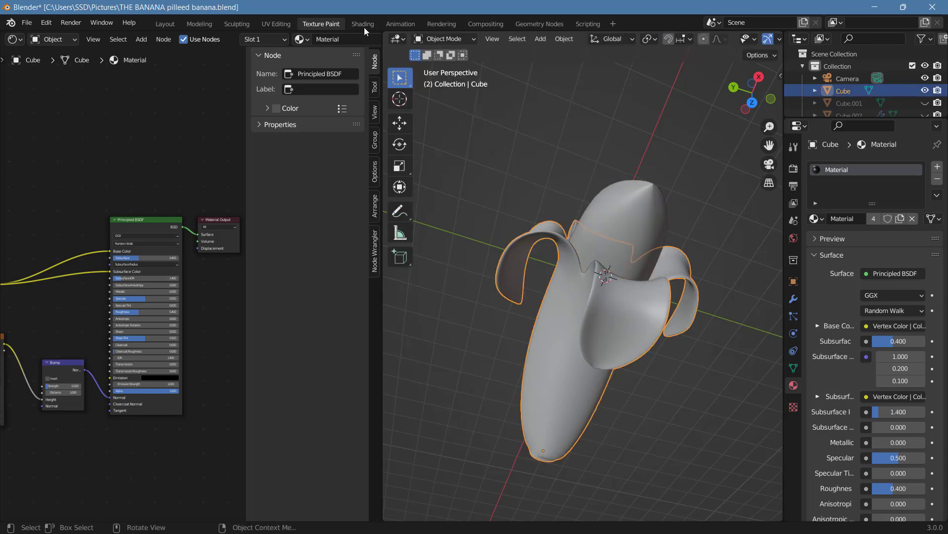
{"action": "left_click", "coordinate": [473, 39]}
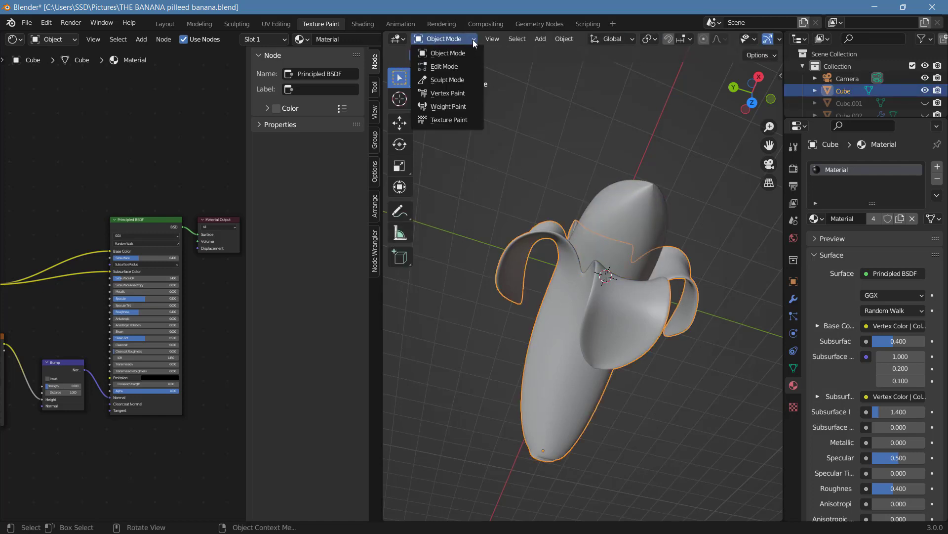
{"action": "left_click", "coordinate": [449, 94]}
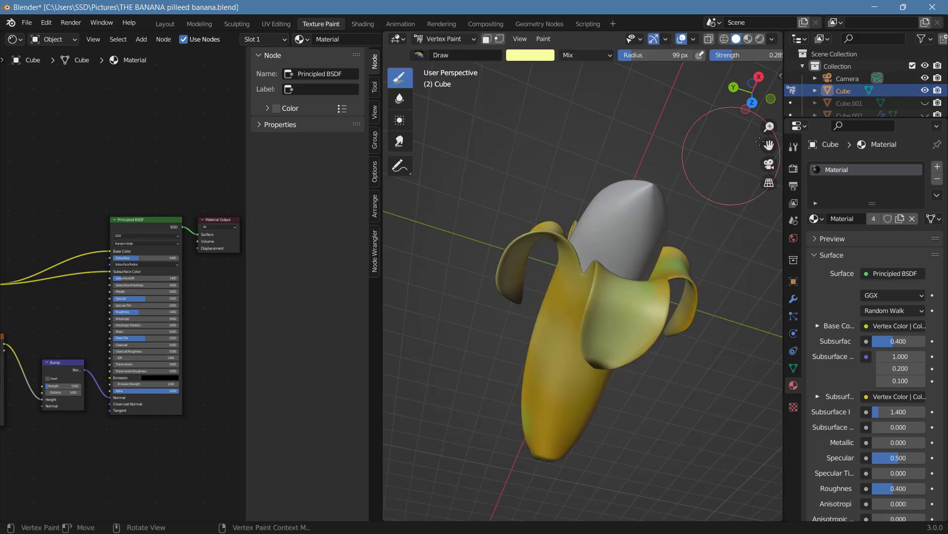
{"action": "left_click_drag", "start_coordinate": [737, 105], "coordinate": [754, 87]}
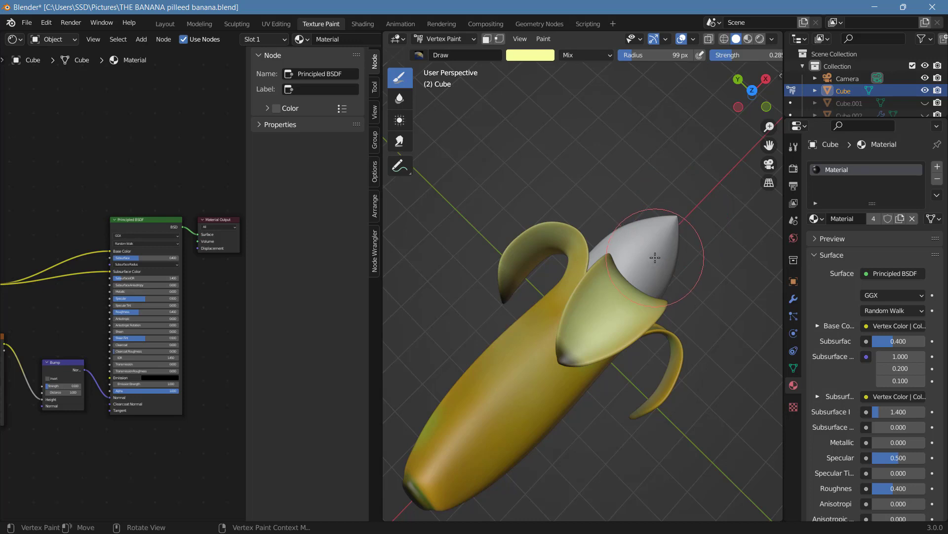
{"action": "scroll", "coordinate": [655, 258], "scroll_direction": "down", "scroll_amount": 3}
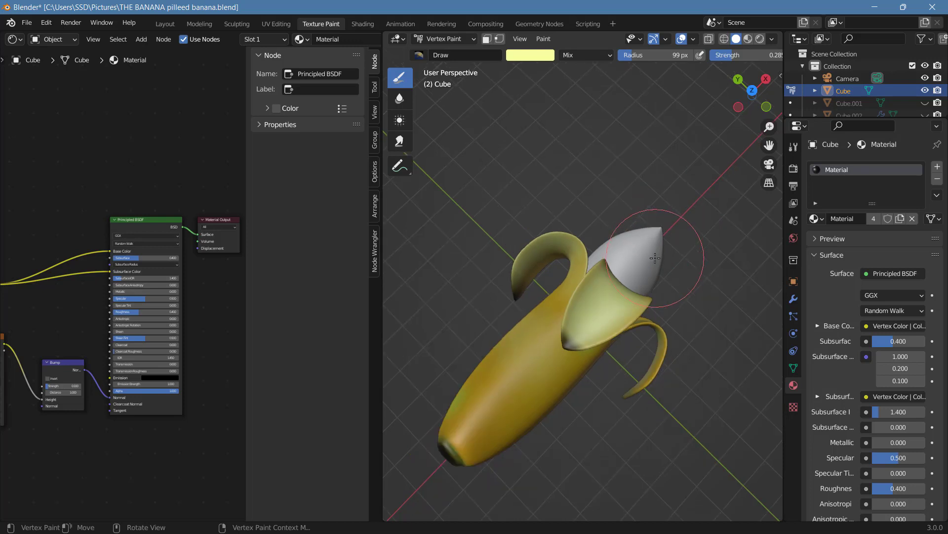